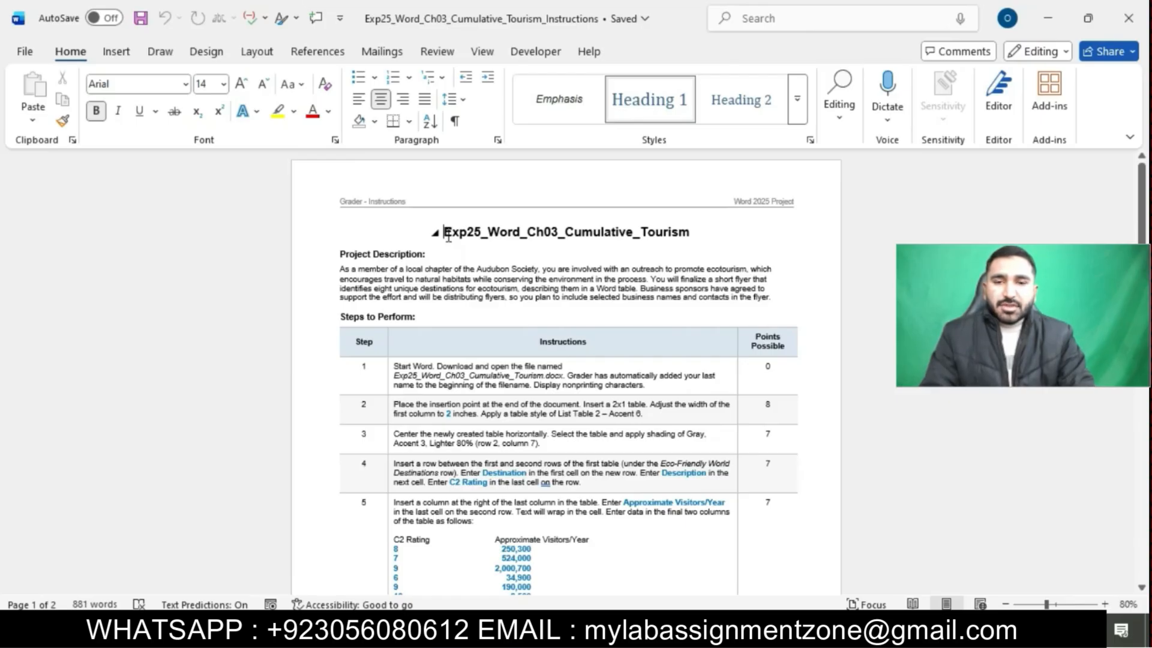
# Set the instructions document's title to 22 pt and highlight it in turquoise.
pyautogui.tripleClick(448, 235)
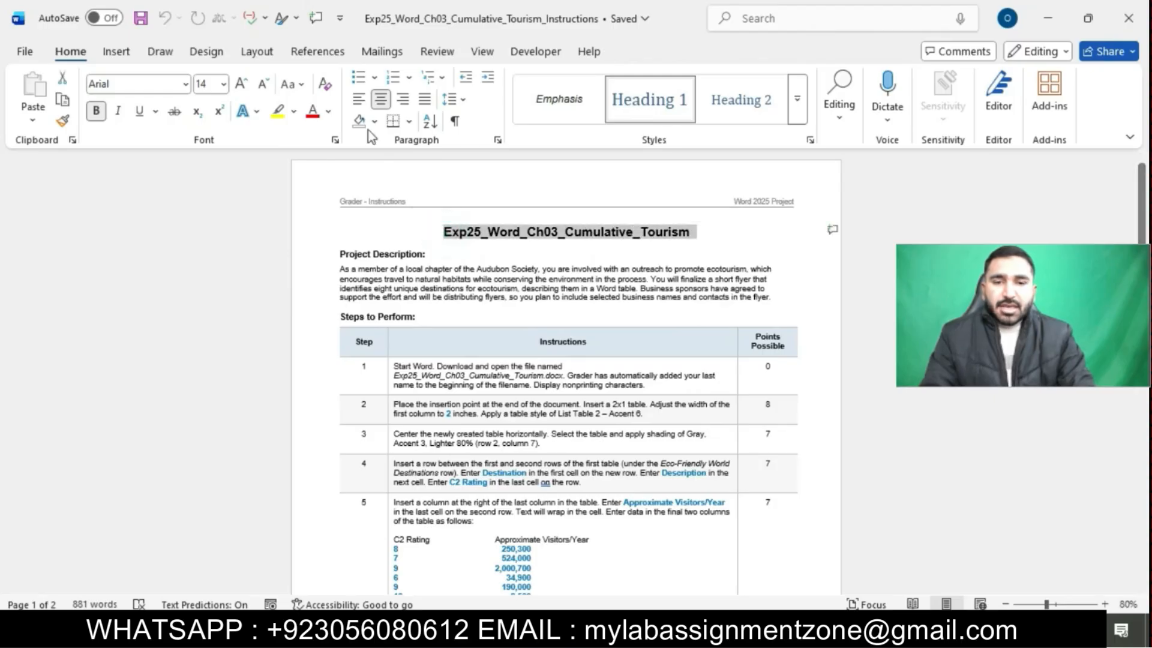
pyautogui.click(224, 84)
pyautogui.click(209, 281)
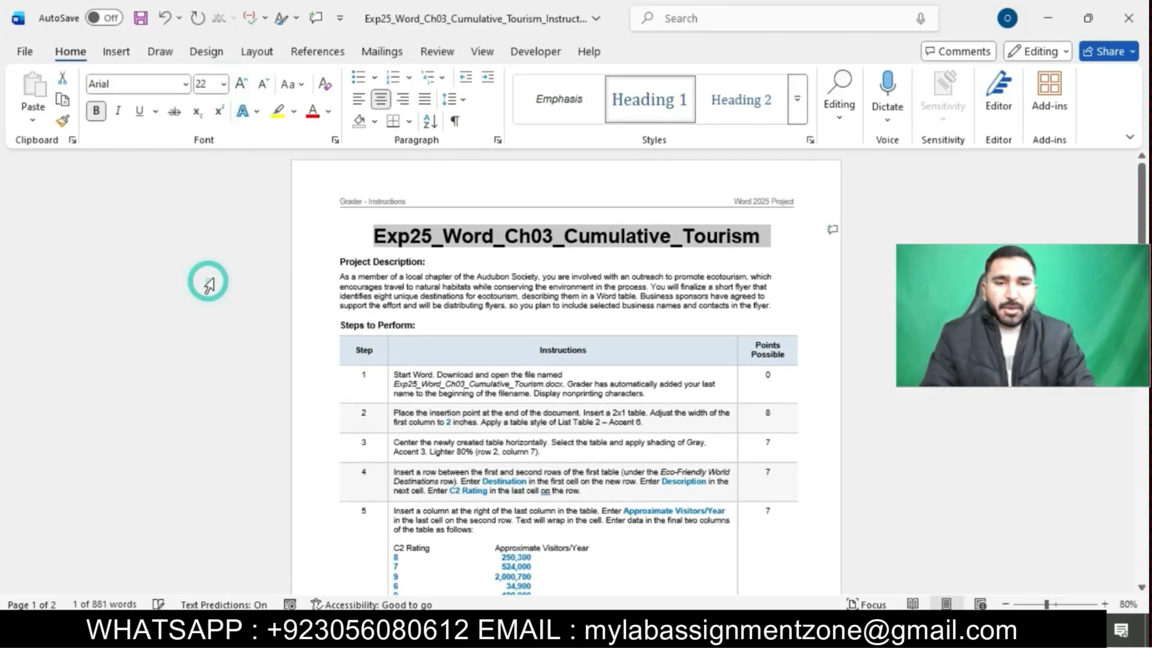
pyautogui.click(294, 112)
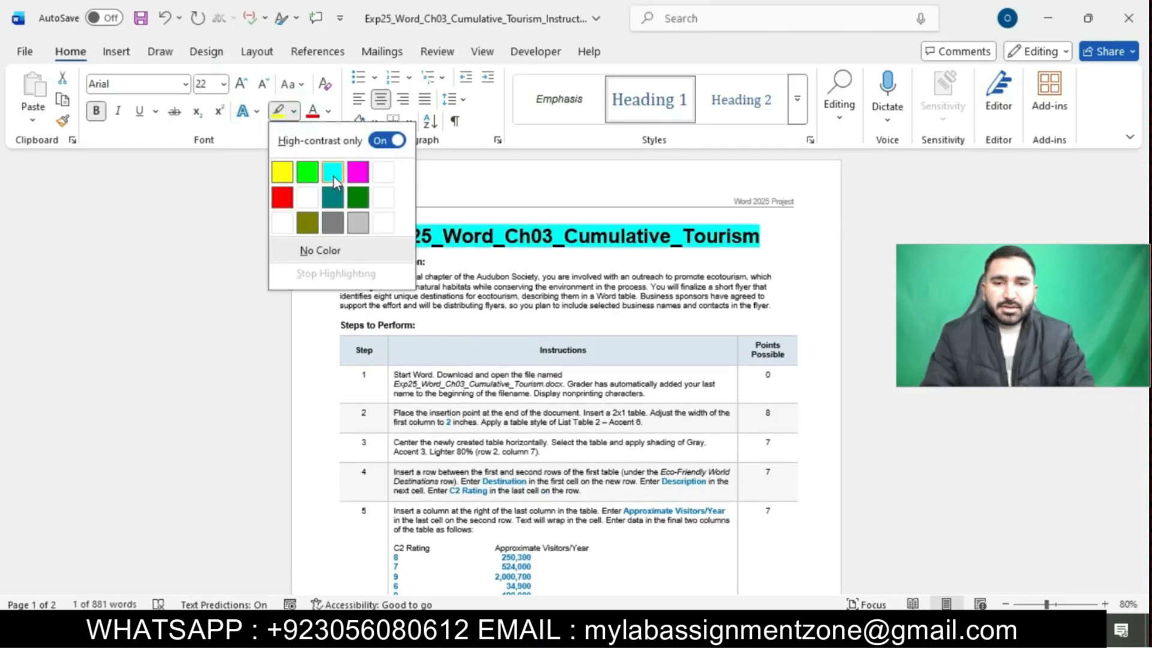
pyautogui.click(332, 180)
# Set the step numbers and instruction text in the Steps to Perform table to 12 pt.
pyautogui.scroll(5, 527, 241)
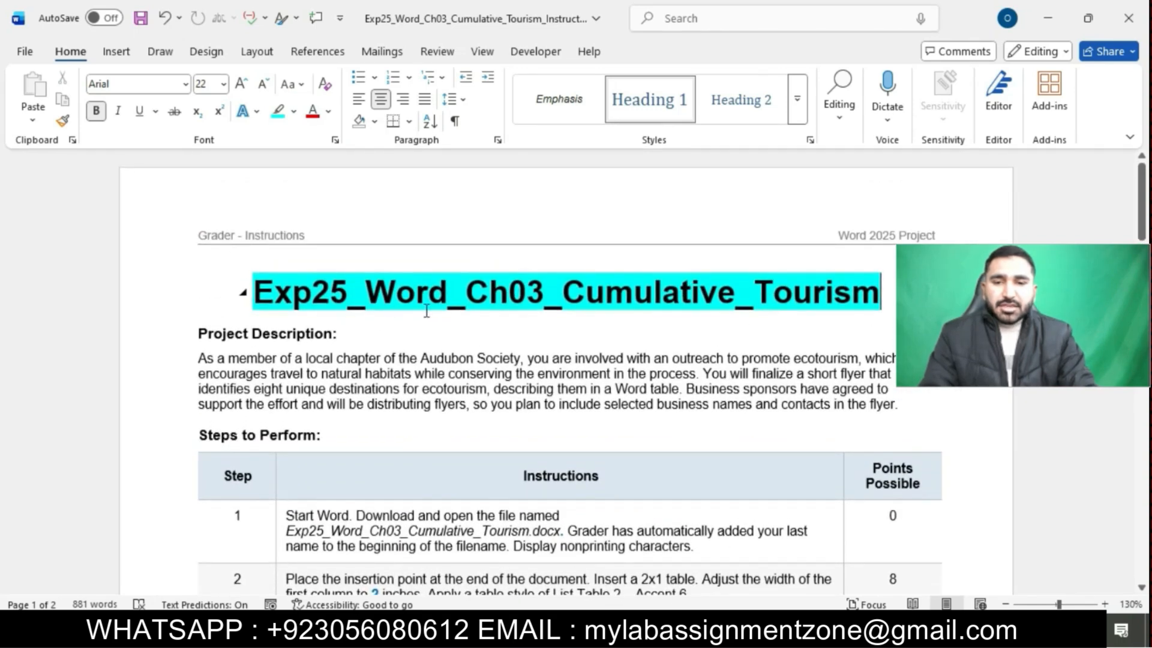
pyautogui.scroll(-5, 847, 324)
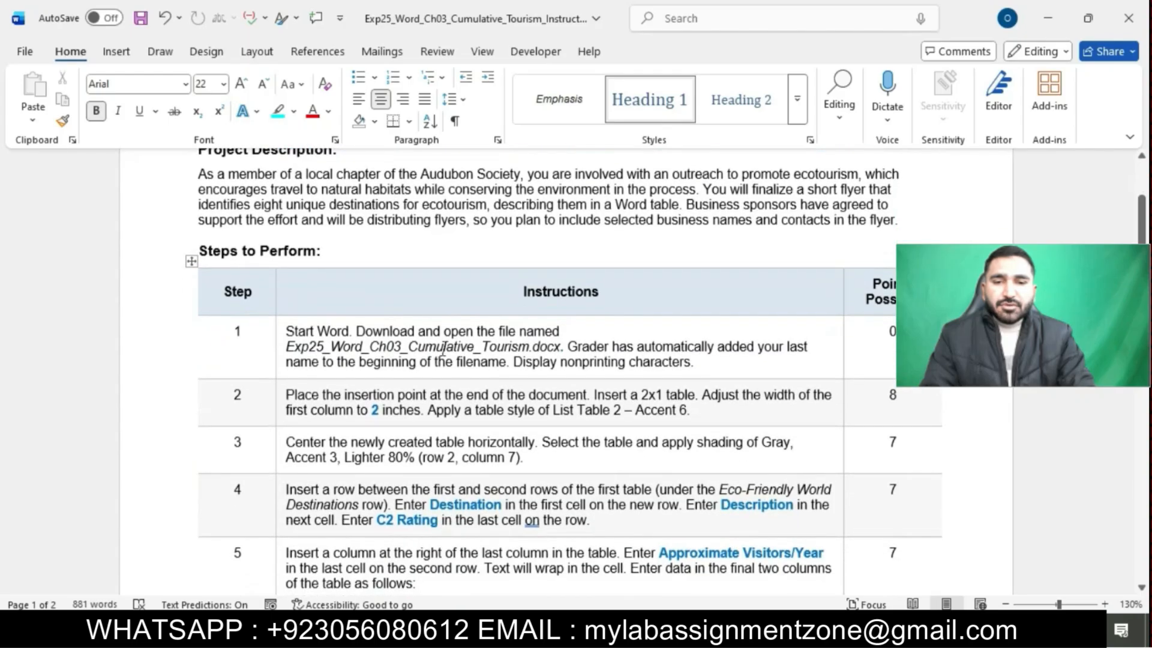
pyautogui.moveTo(278, 332); pyautogui.dragTo(432, 542)
pyautogui.click(223, 84)
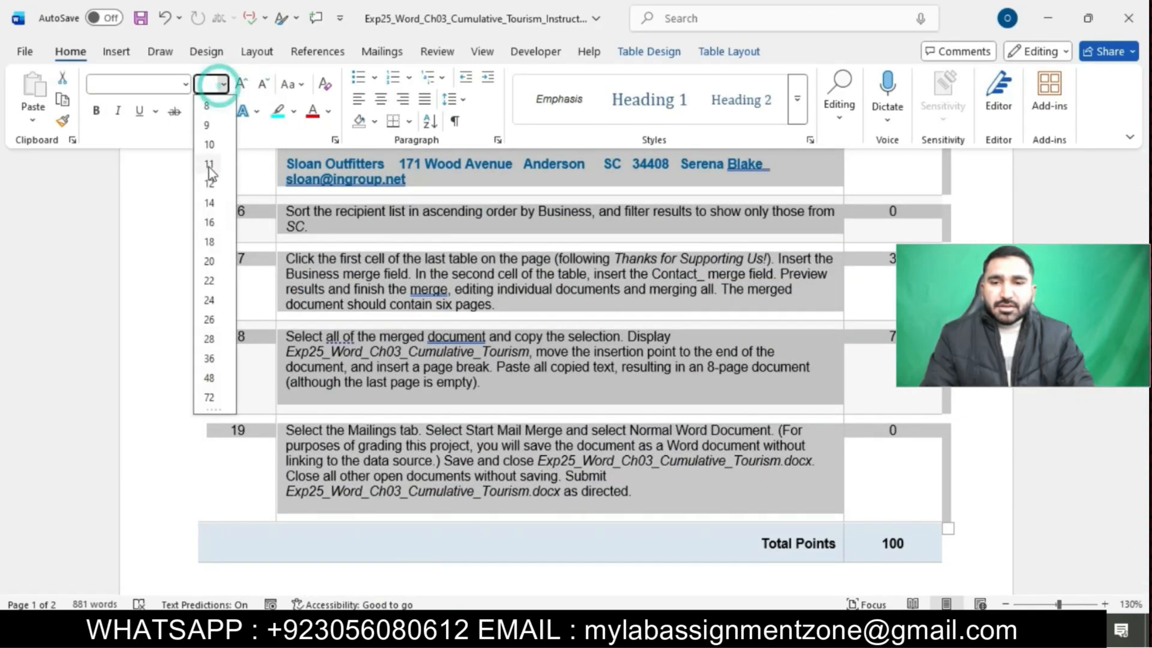
pyautogui.click(209, 182)
pyautogui.scroll(15, 498, 383)
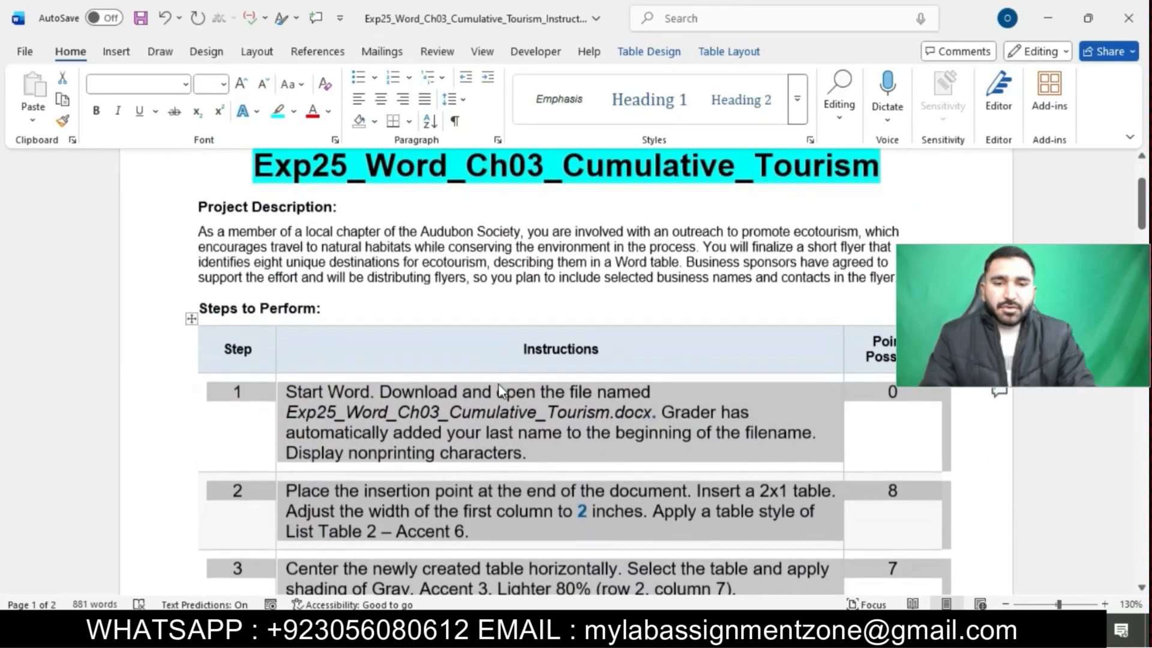
pyautogui.click(486, 432)
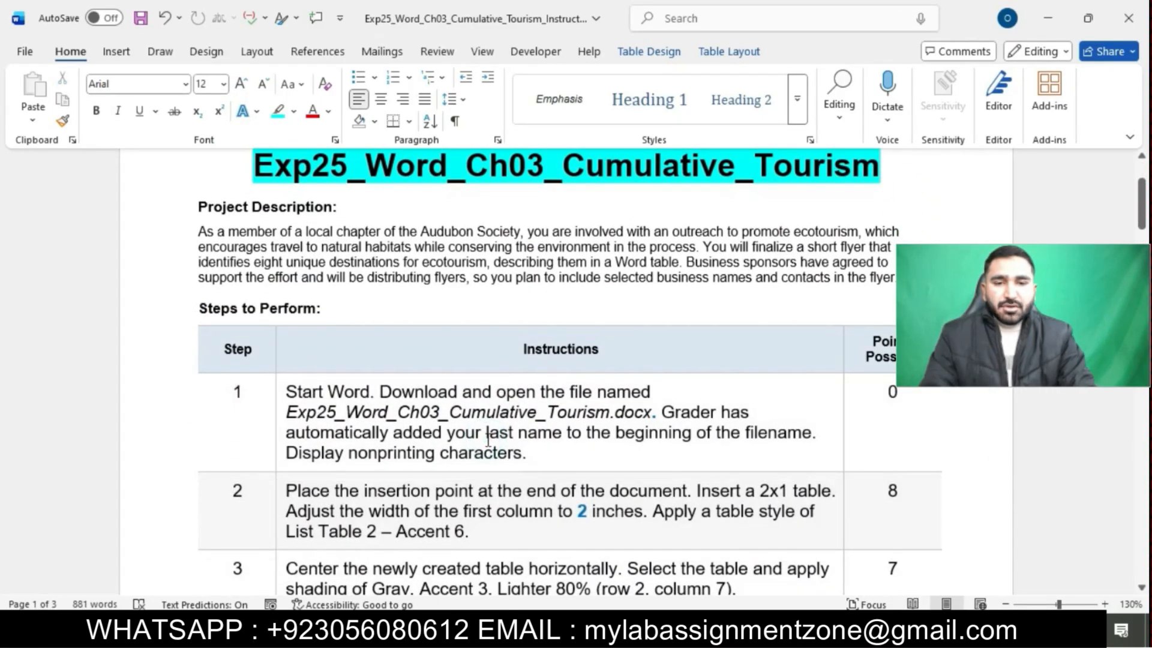
# Highlight the step 1 instruction text in turquoise.
pyautogui.scroll(-1, 487, 435)
pyautogui.click(273, 329)
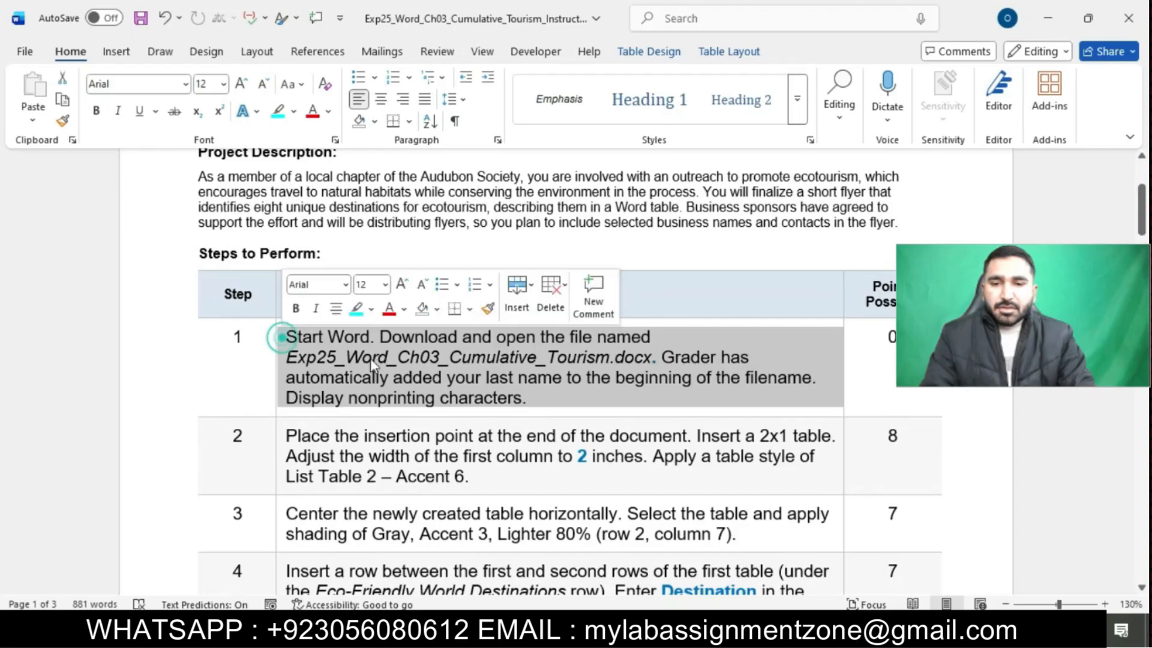
pyautogui.click(356, 308)
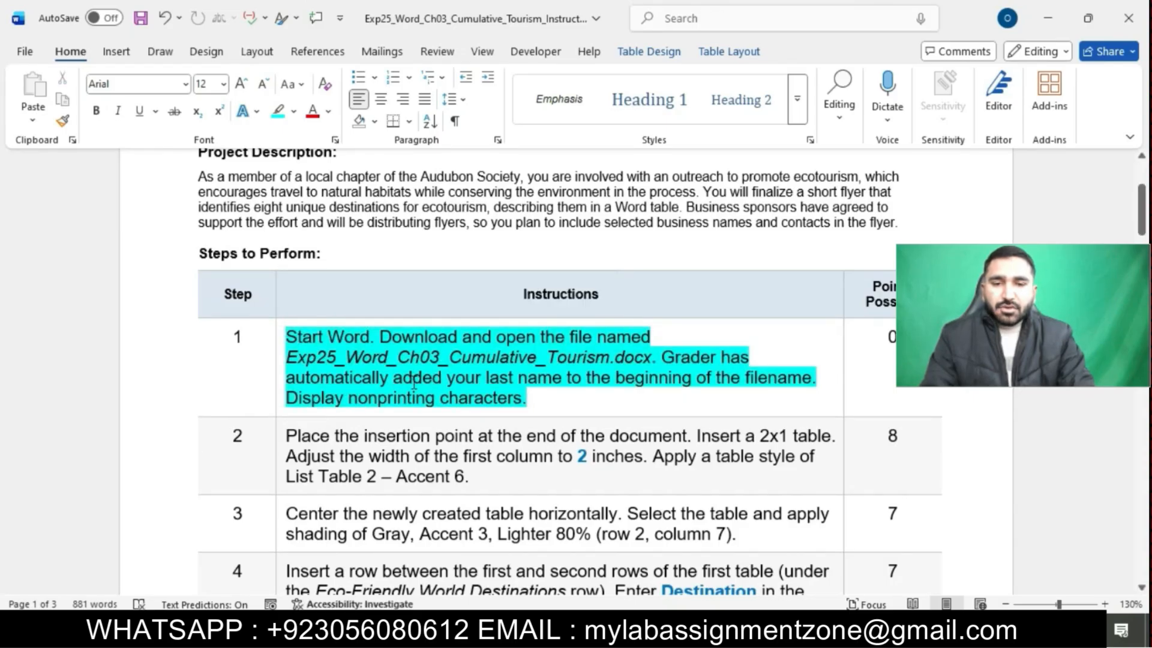
pyautogui.keyDown('ctrl'); pyautogui.scroll(3, 367, 337); pyautogui.keyUp('ctrl')
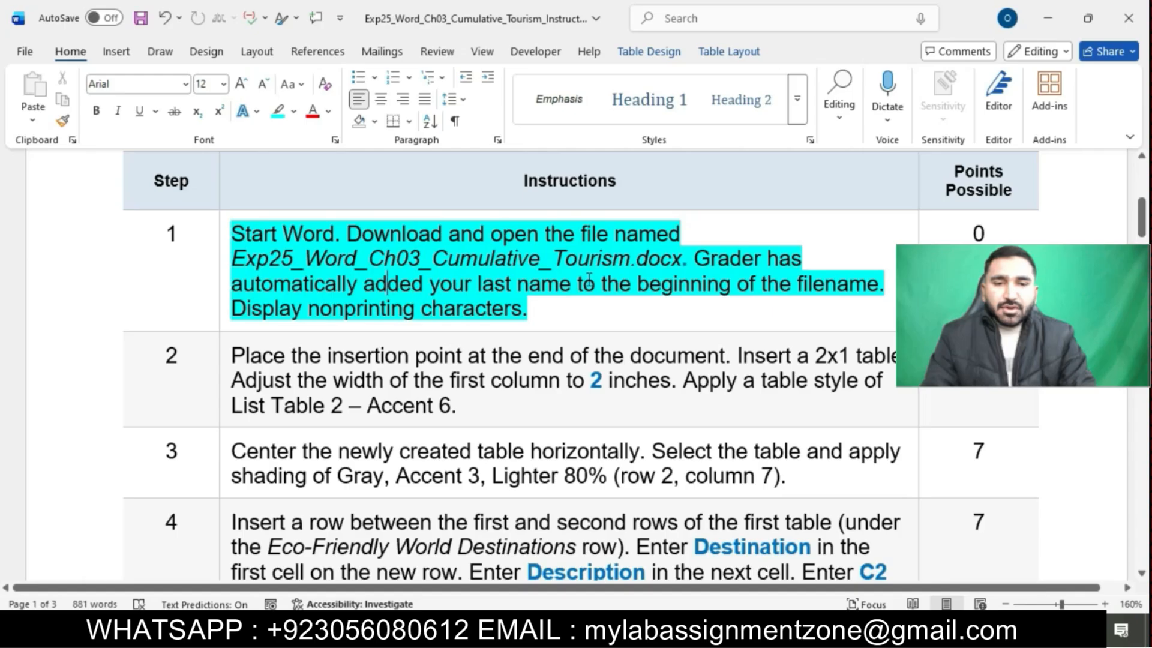
# Open the downloaded Exp25_Word_Ch03_Cumulative_Tourism project document and enable editing.
pyautogui.hotkey('alt', 'Tab')
pyautogui.doubleClick(262, 238)
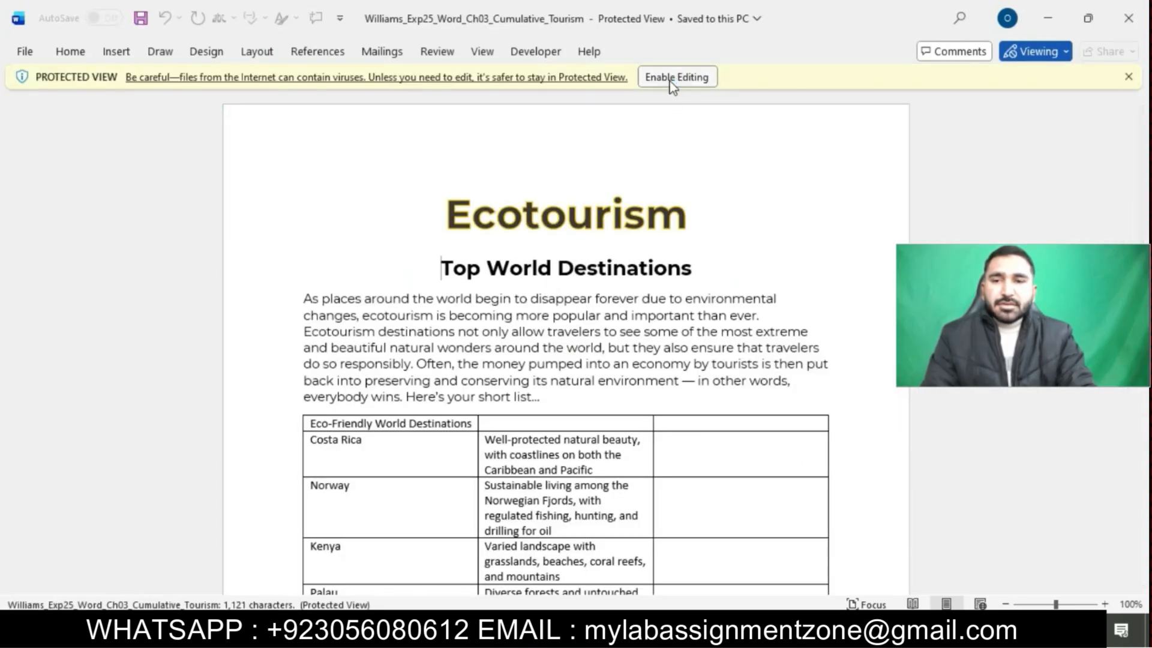
pyautogui.click(671, 84)
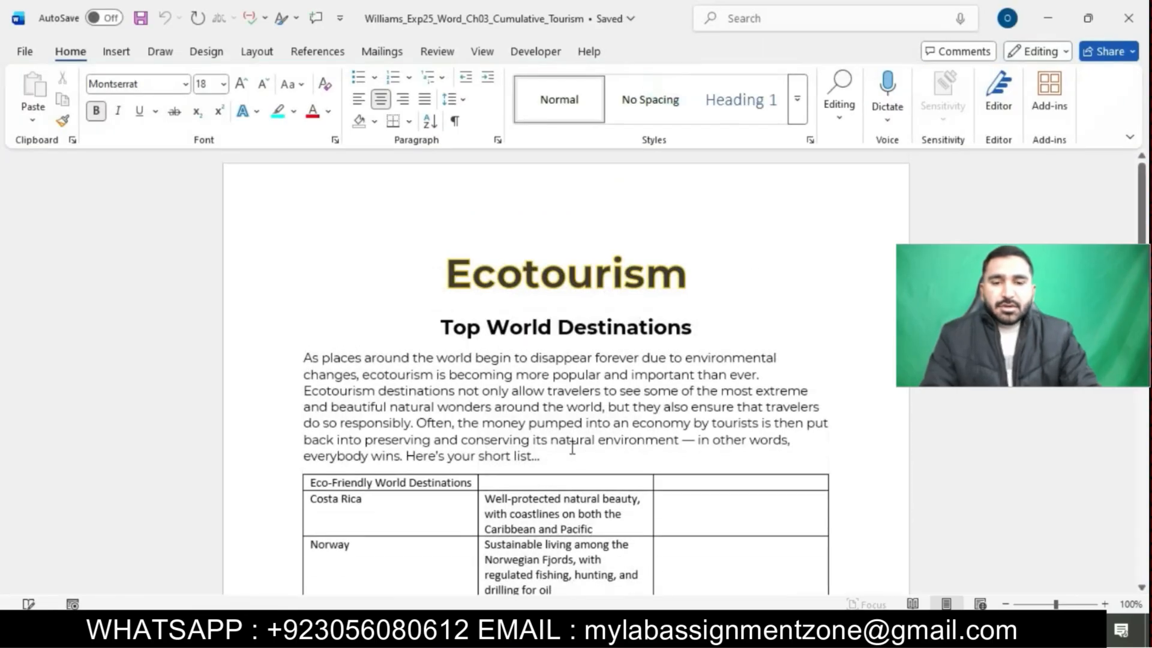
# Check the last sentence of step 1 in the instructions and display nonprinting characters in the Ecotourism document.
pyautogui.click(495, 572)
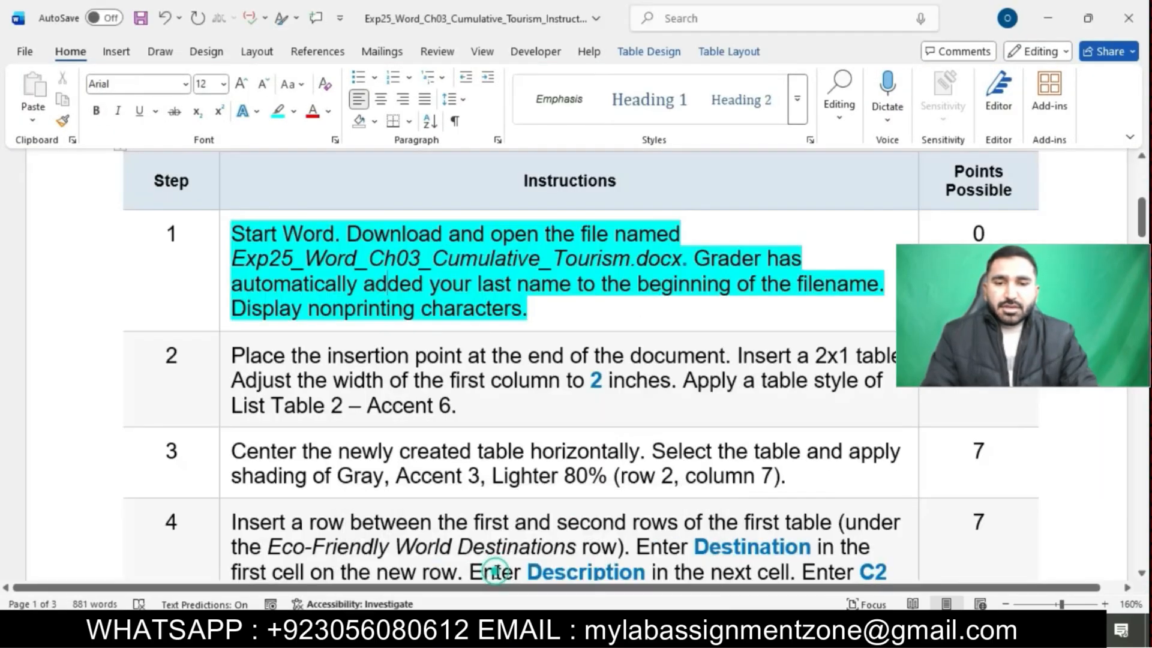
pyautogui.moveTo(237, 309); pyautogui.dragTo(524, 311)
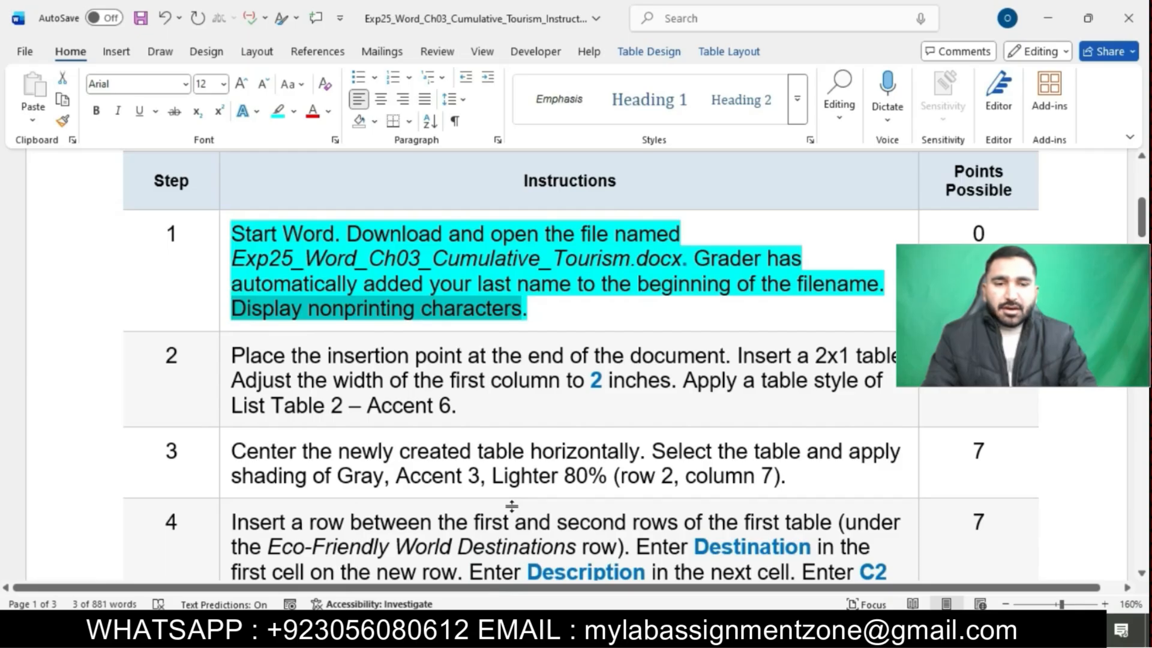
pyautogui.moveTo(557, 634)
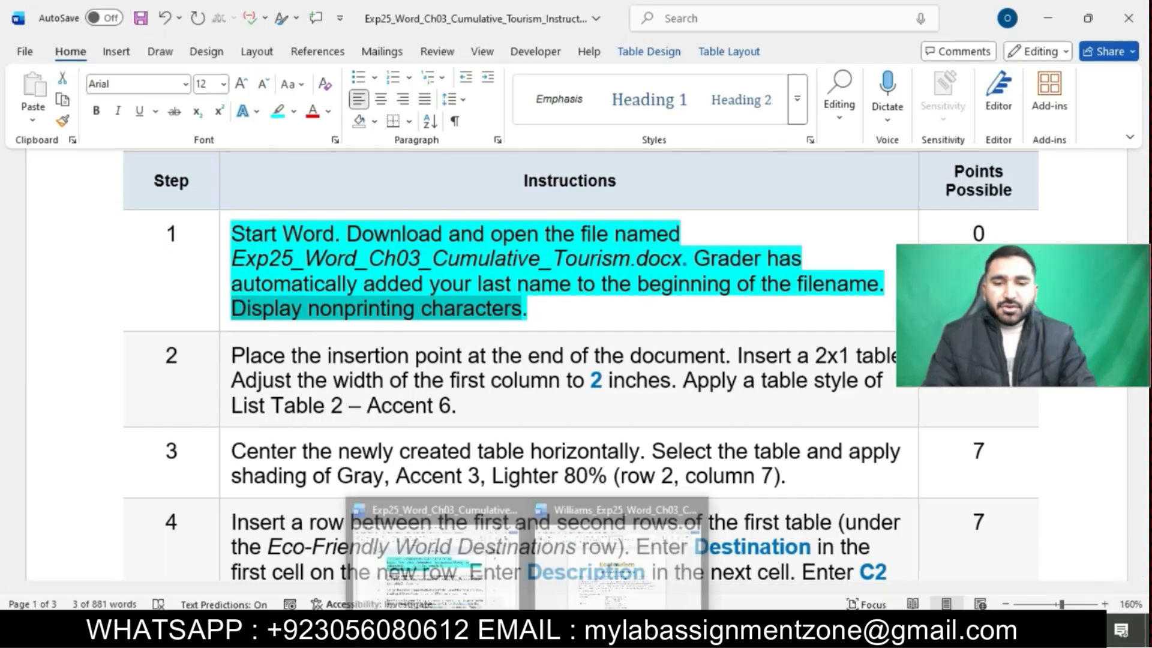
pyautogui.click(593, 563)
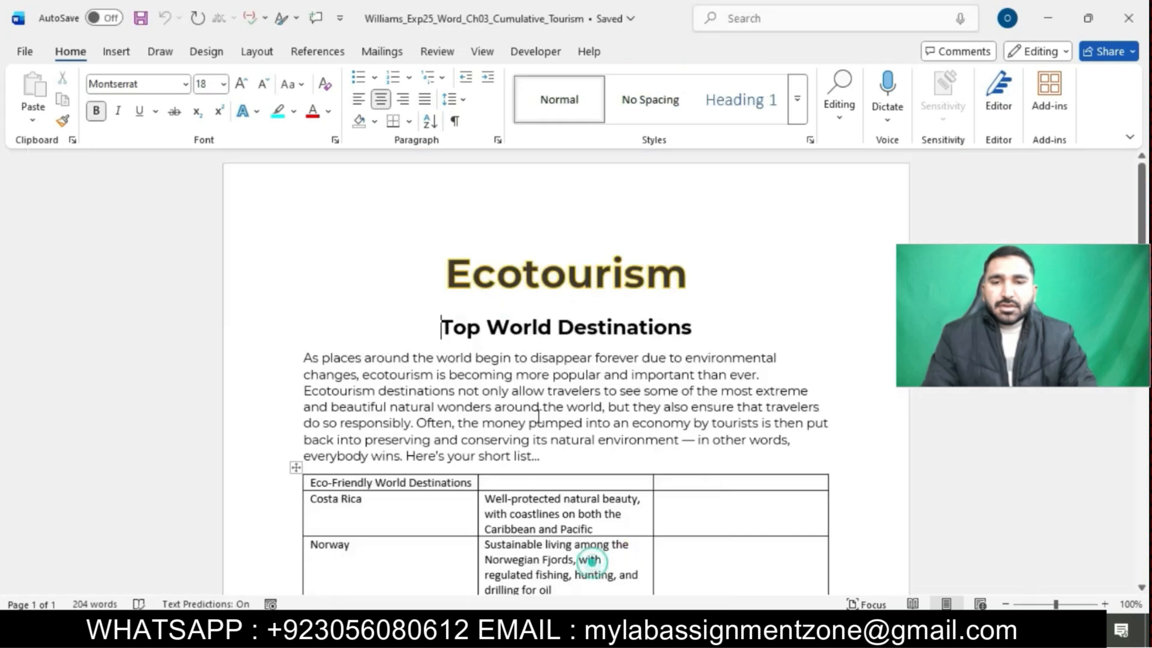
pyautogui.click(454, 121)
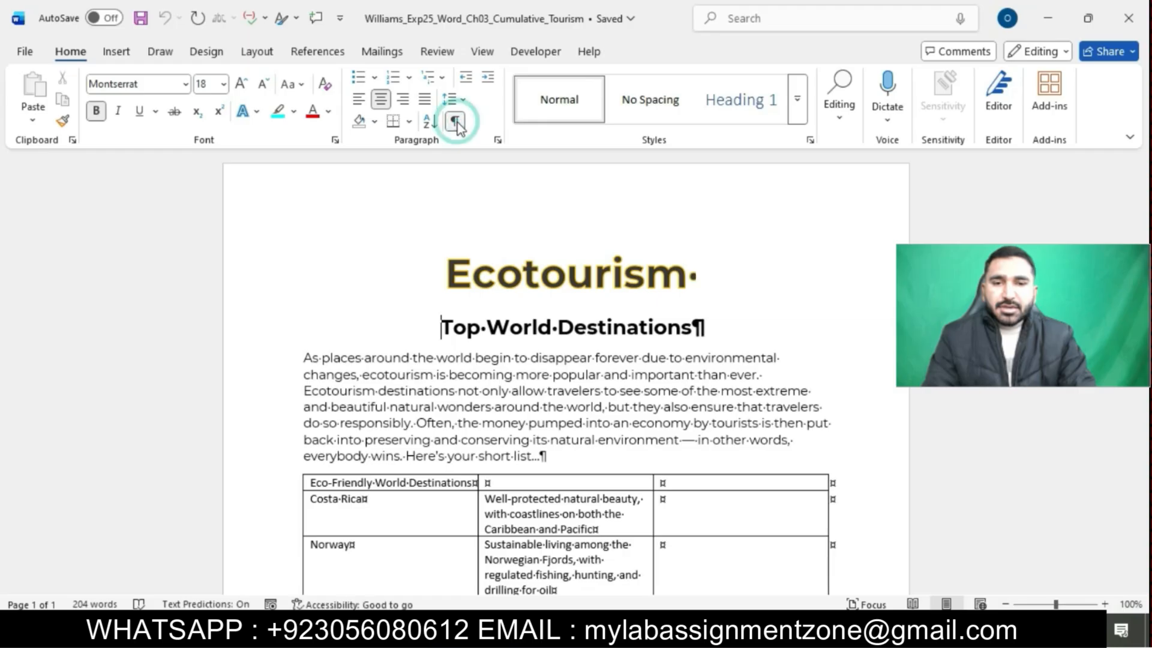
# Return to the instructions document and highlight the step 2 instruction text in turquoise.
pyautogui.moveTo(530, 631)
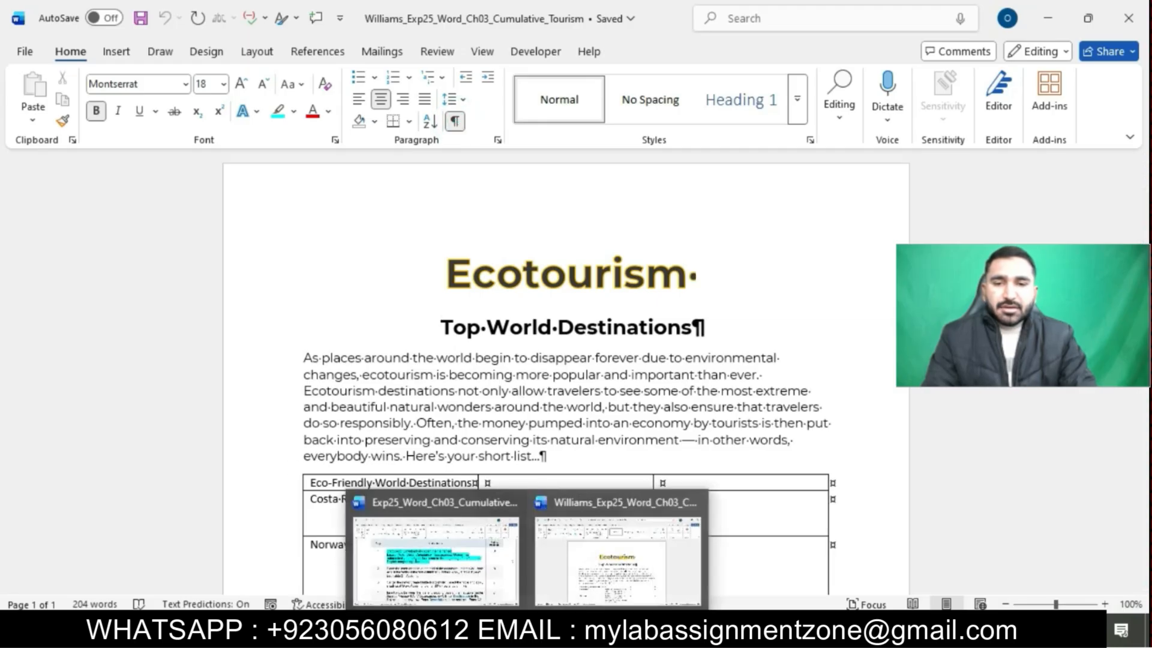
pyautogui.click(493, 571)
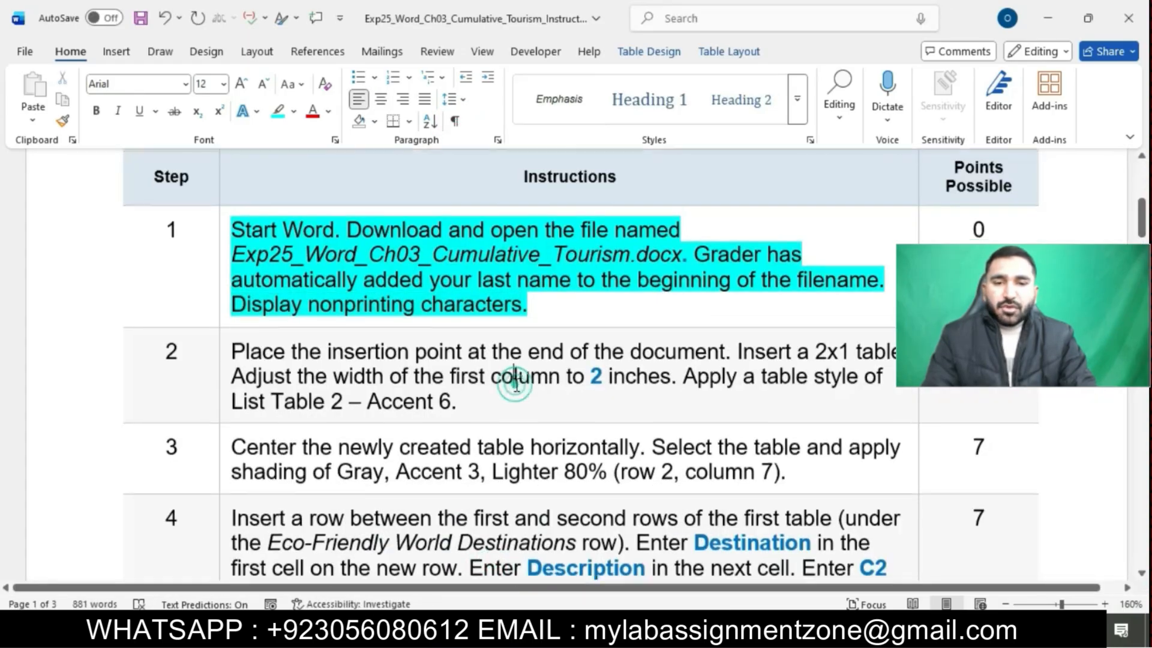
pyautogui.scroll(-1, 515, 382)
pyautogui.scroll(-1, 517, 384)
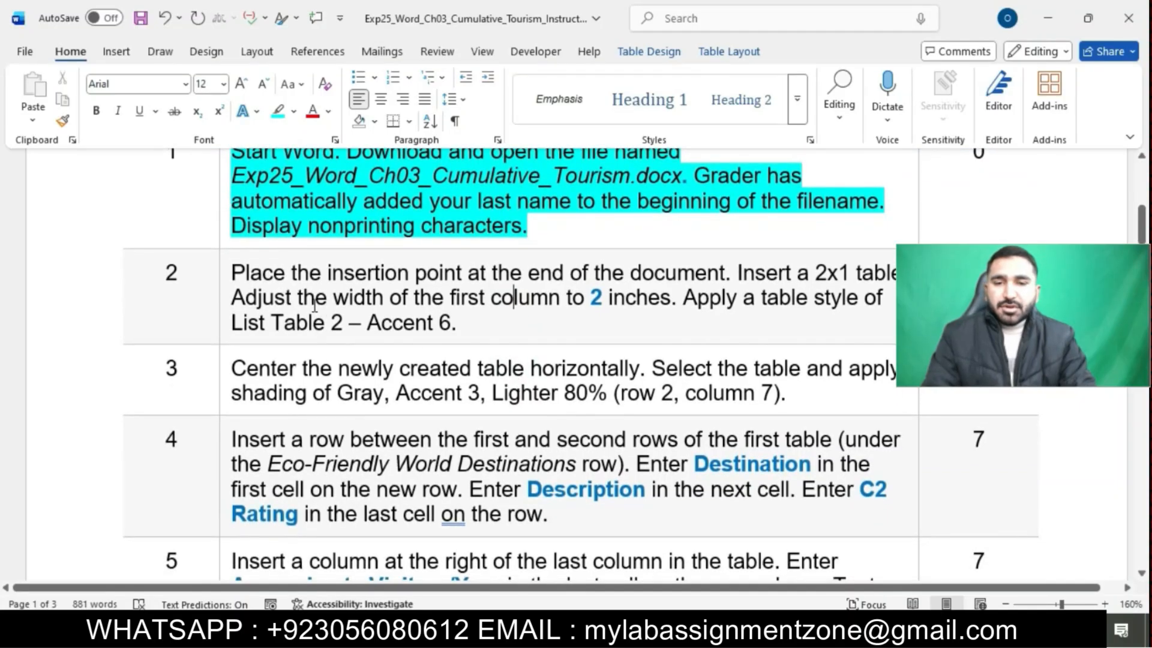
pyautogui.click(231, 272)
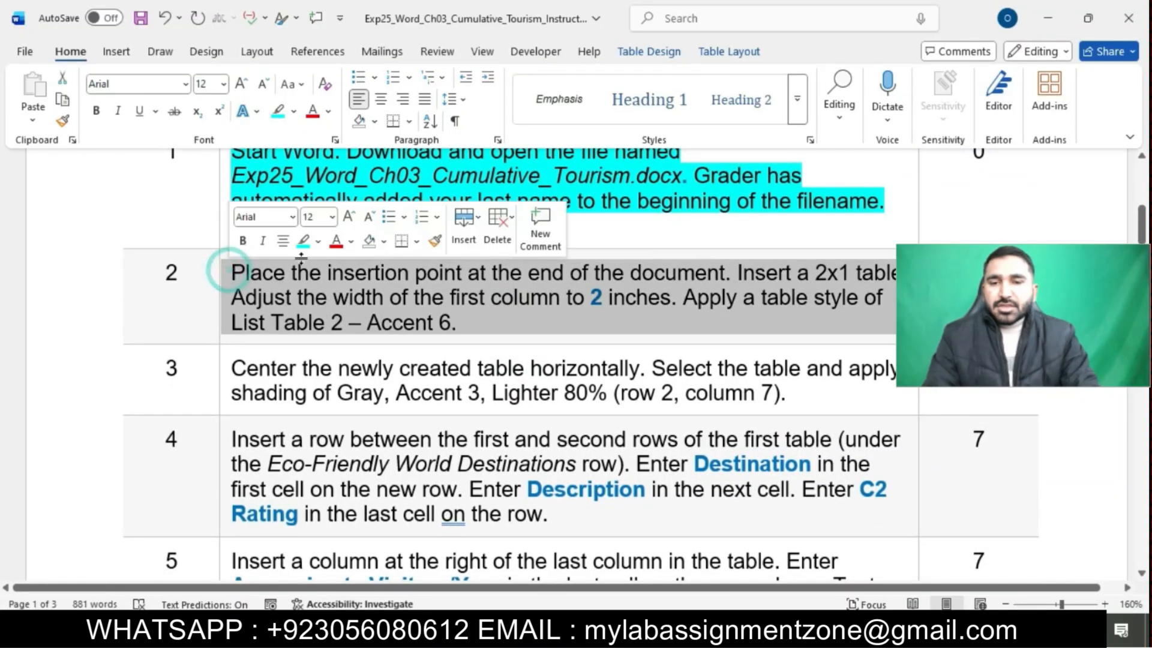
pyautogui.click(302, 243)
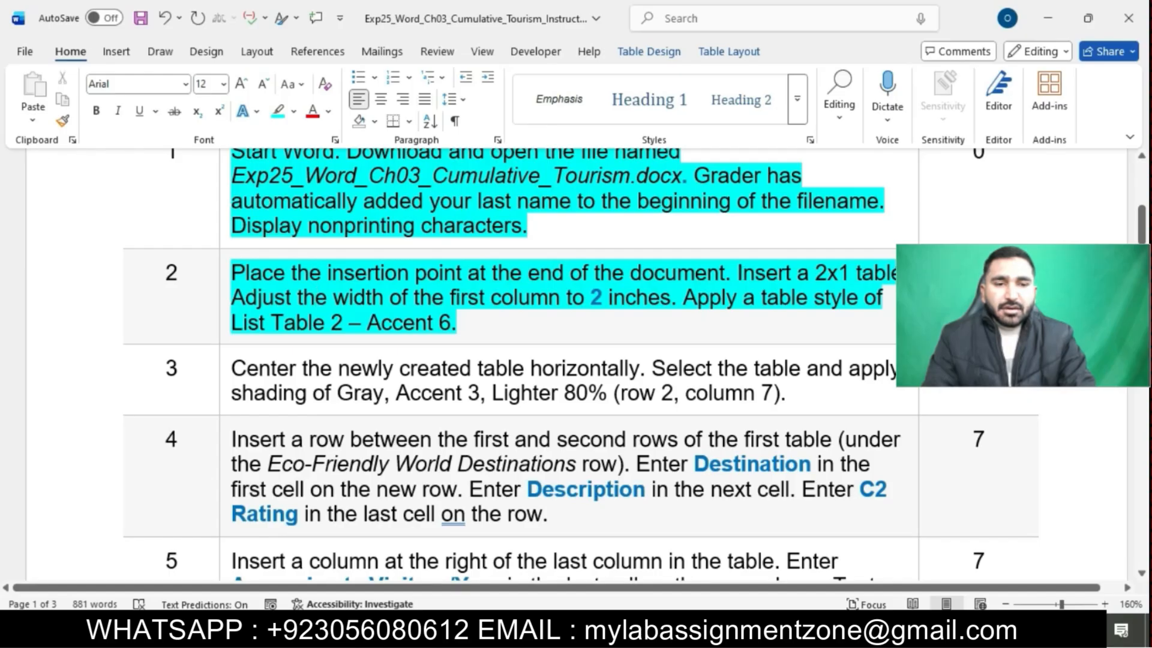
pyautogui.click(315, 297)
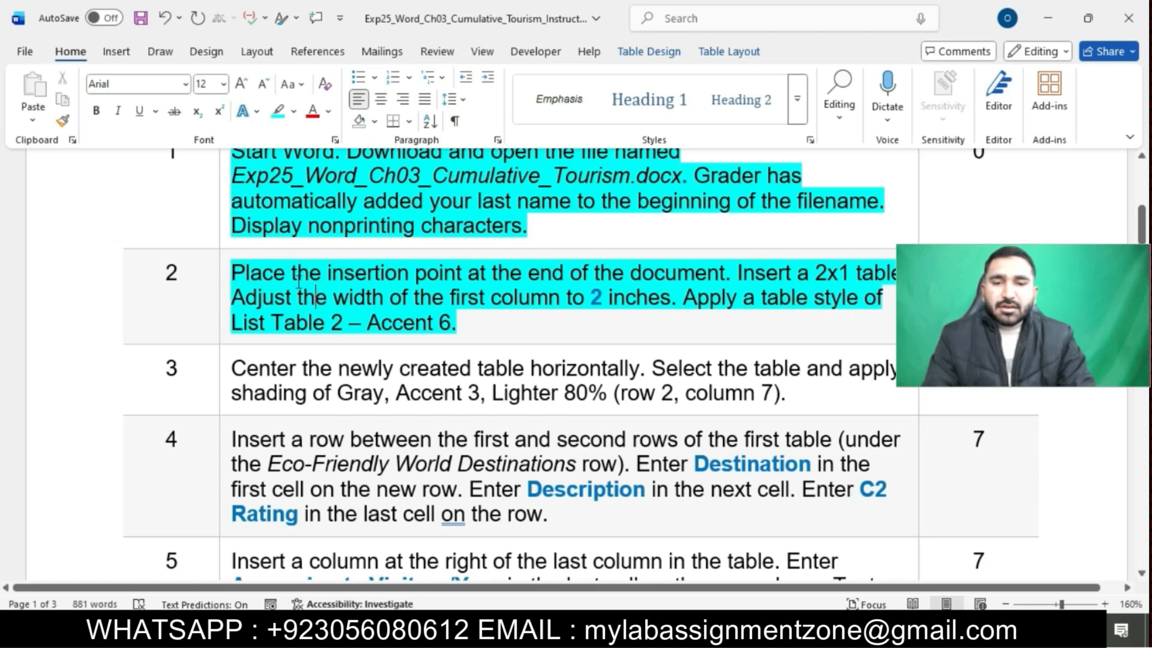
# Review the first sentence of step 2 and place the insertion point in the empty last paragraph of the Ecotourism document.
pyautogui.moveTo(235, 271); pyautogui.dragTo(499, 262)
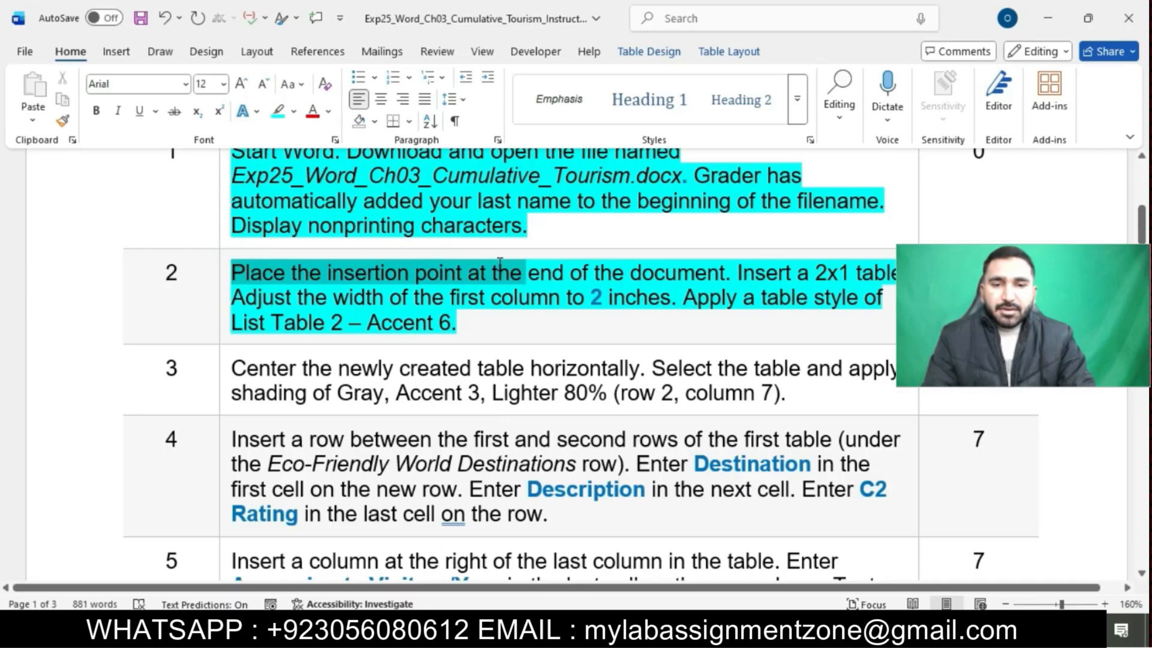
pyautogui.moveTo(580, 264); pyautogui.dragTo(724, 273)
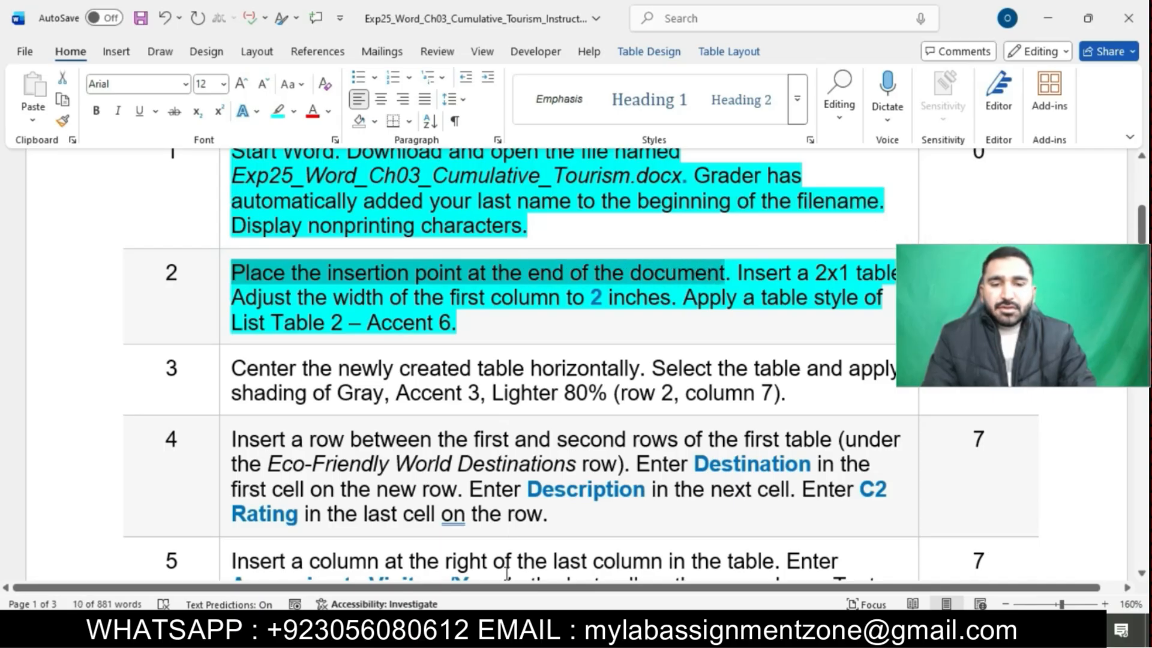
pyautogui.click(592, 590)
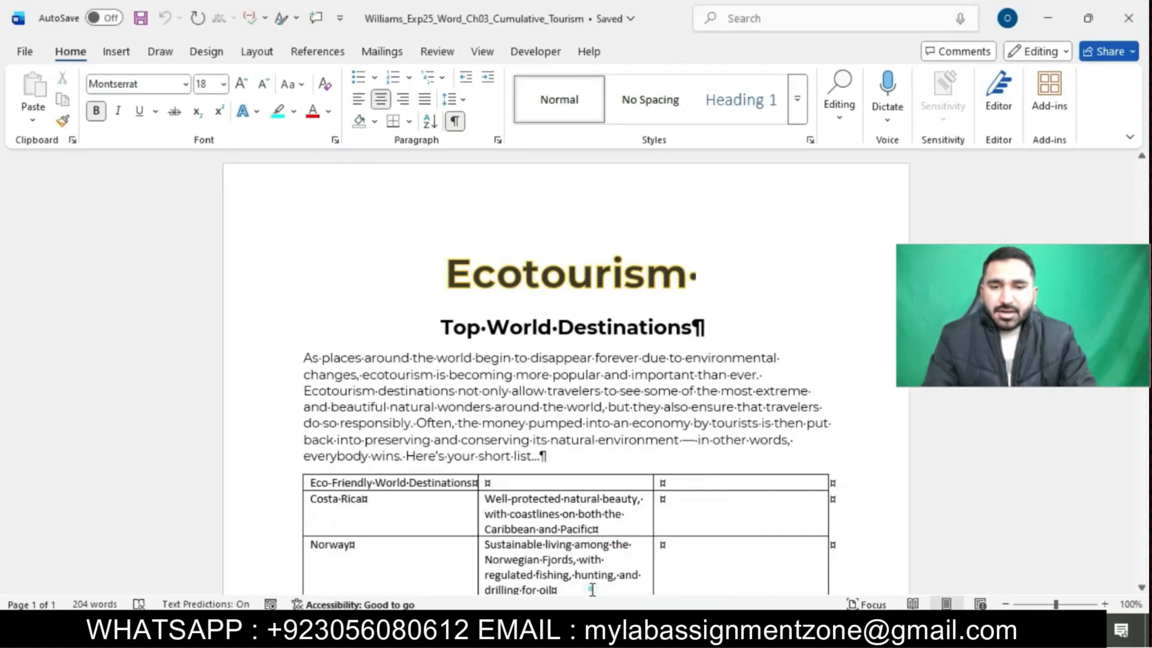
pyautogui.scroll(-10, 579, 436)
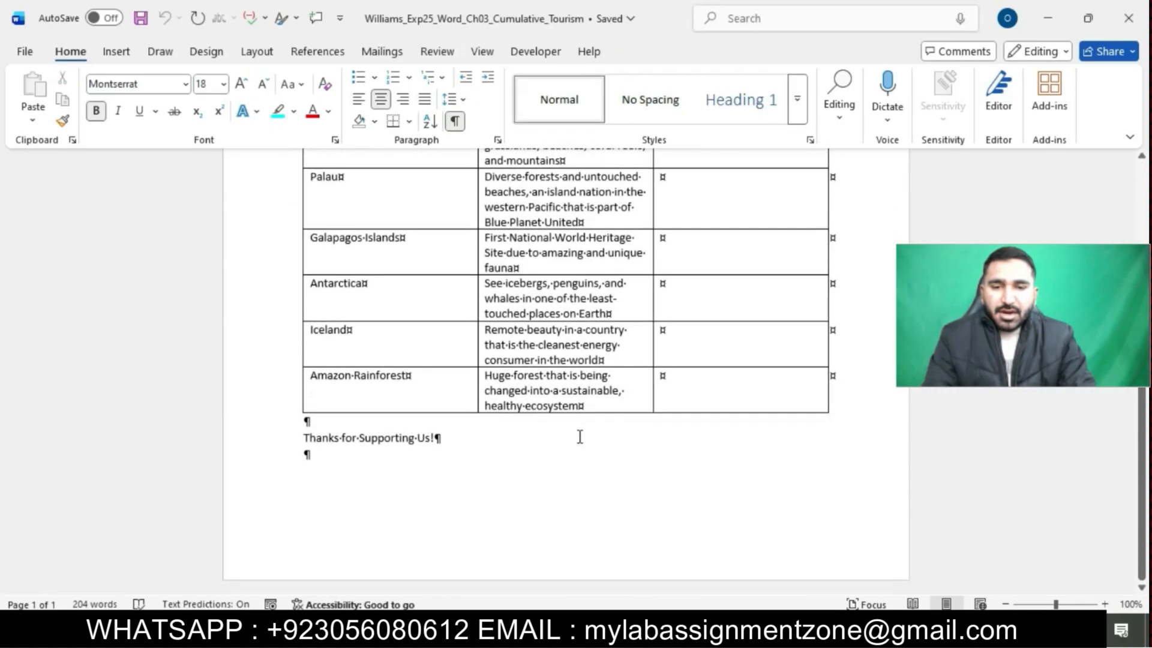
pyautogui.click(305, 455)
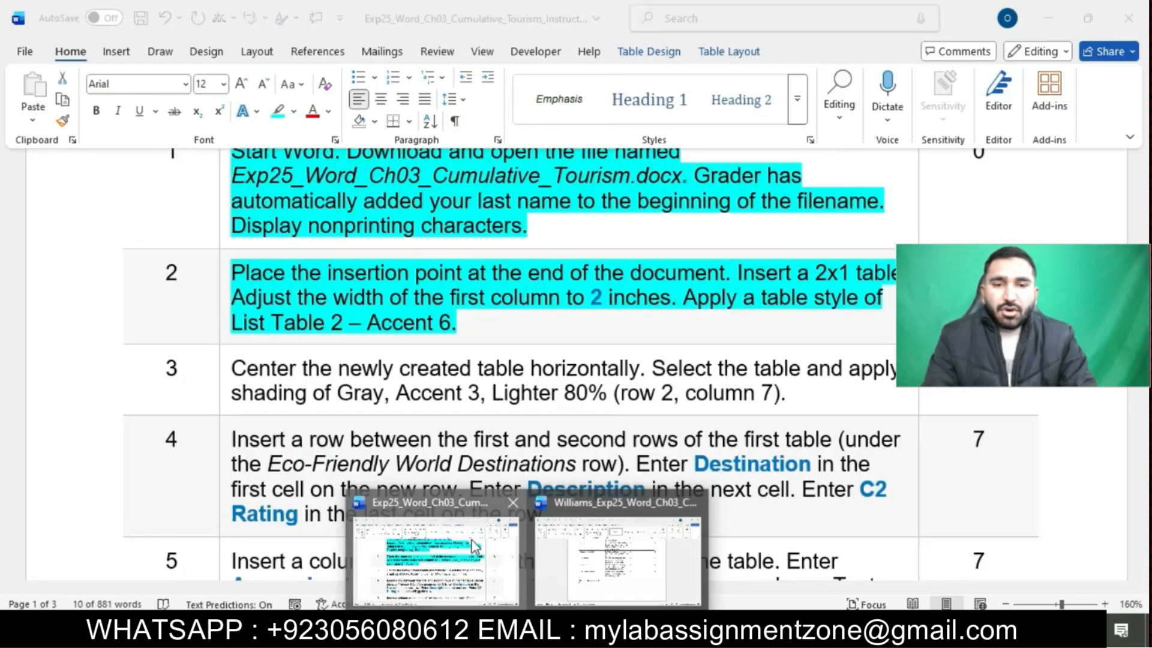
# Check the table size in step 2 and insert a 2x1 table below "Thanks for Supporting Us!" in the Ecotourism document.
pyautogui.click(474, 546)
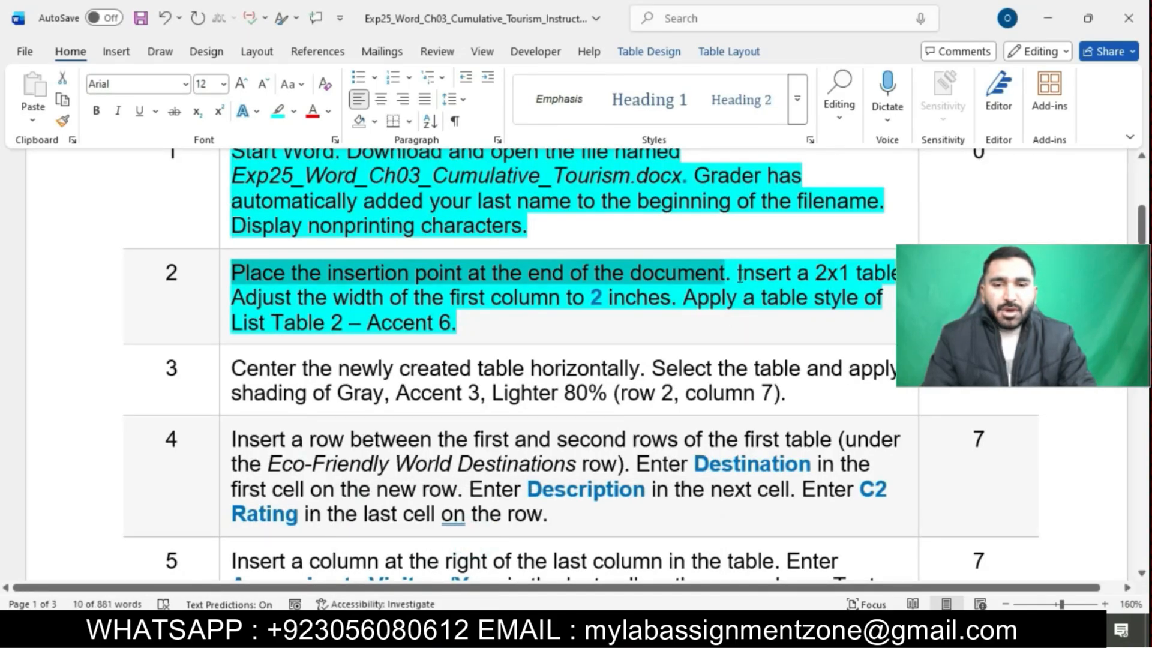
pyautogui.moveTo(739, 274); pyautogui.dragTo(894, 274)
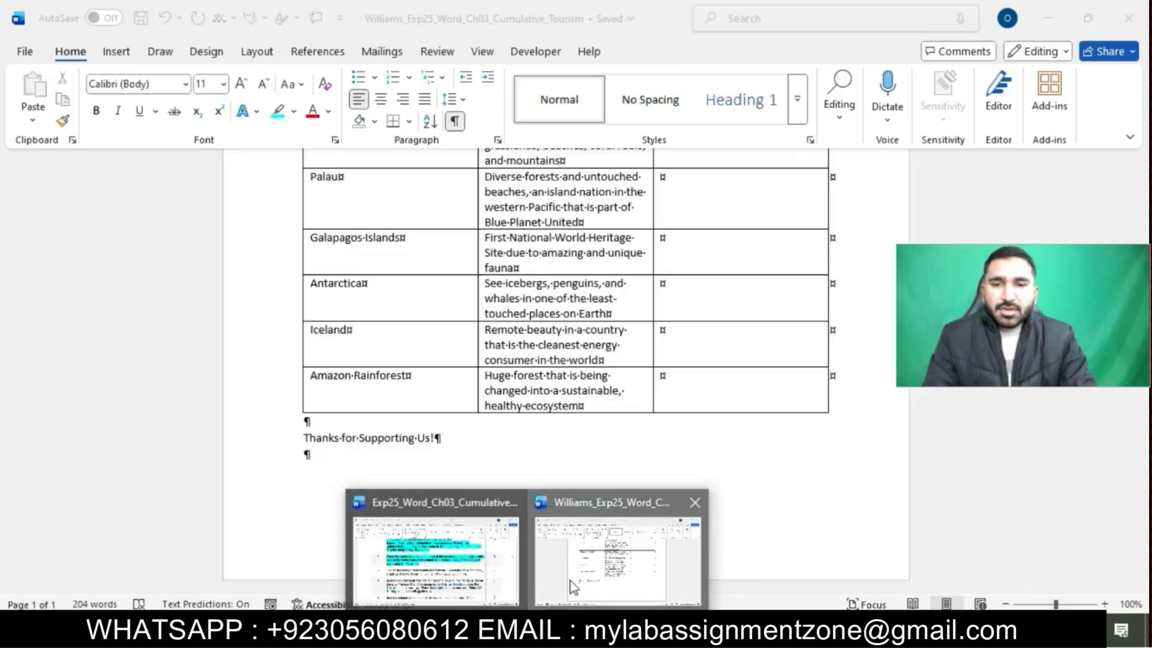
pyautogui.click(568, 577)
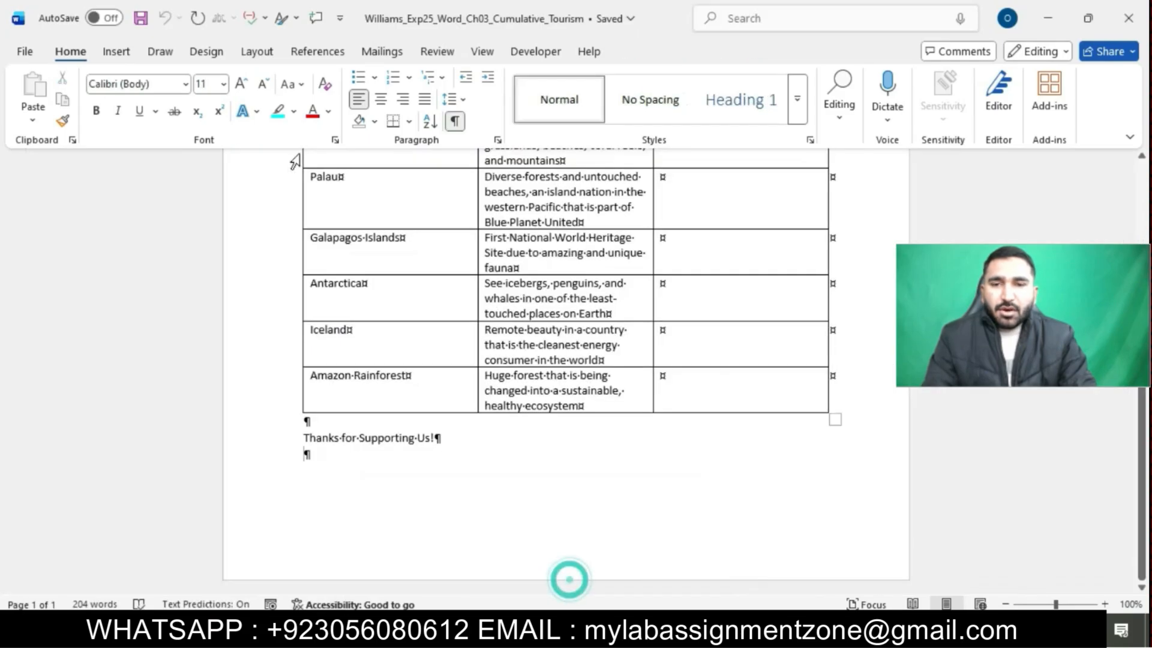
pyautogui.click(116, 53)
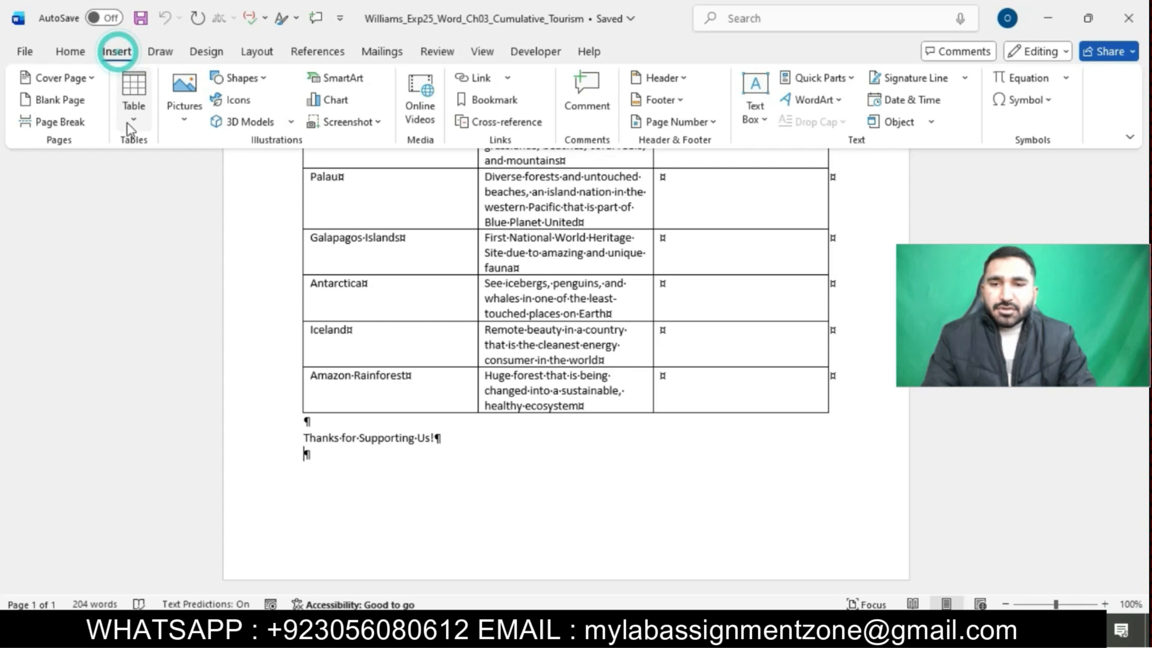
pyautogui.click(128, 125)
pyautogui.moveTo(132, 174); pyautogui.dragTo(159, 175)
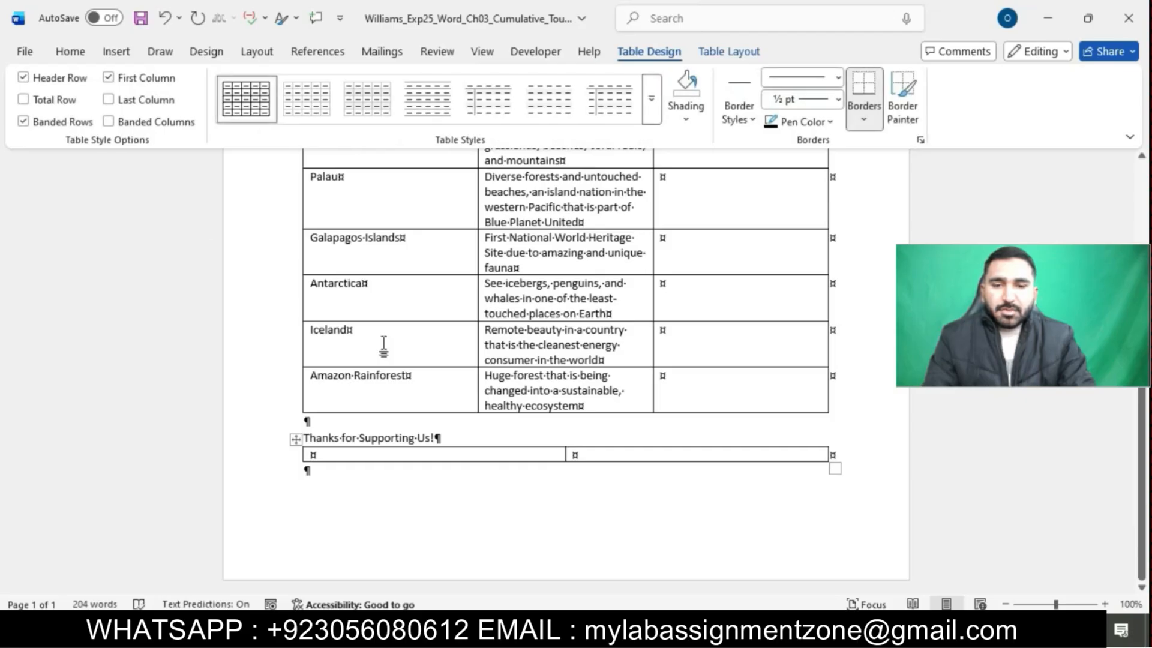
pyautogui.moveTo(527, 630)
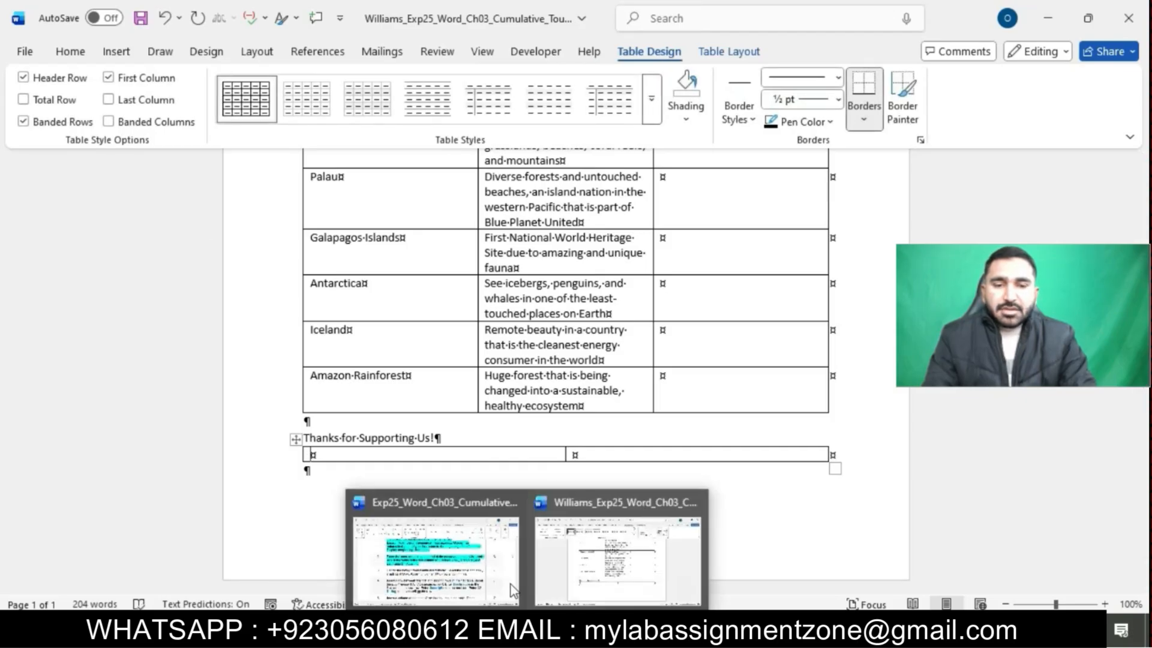
# Check the column width in step 2 of the instructions and set the new table's first column to 2 inches in the Ecotourism document.
pyautogui.click(502, 568)
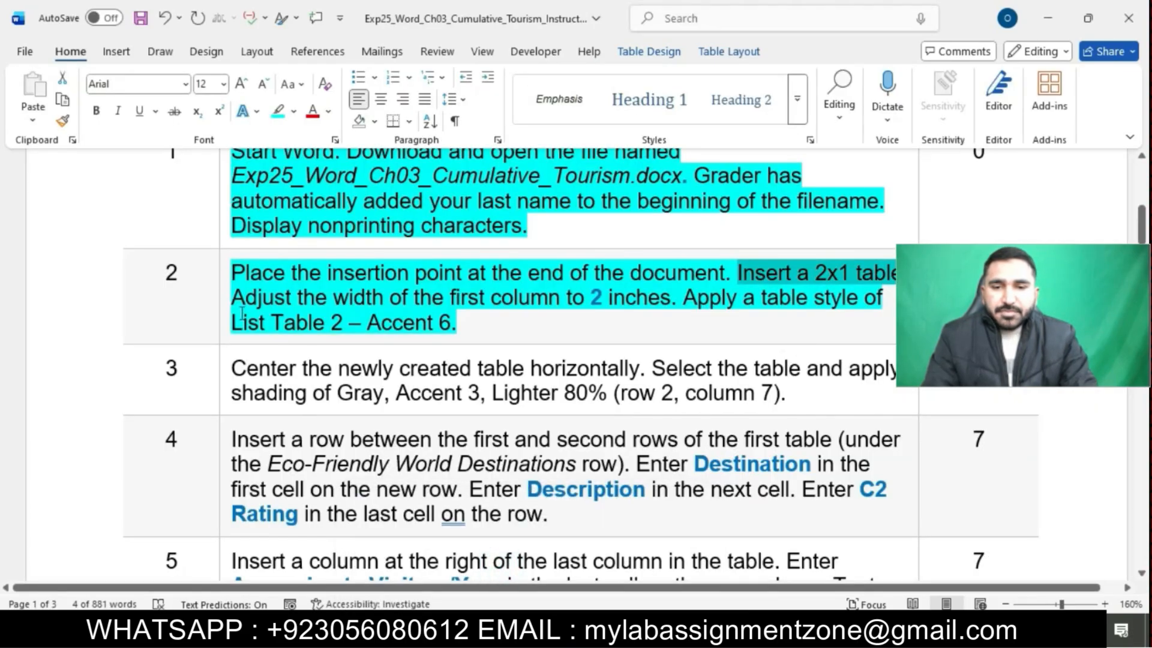
pyautogui.moveTo(235, 296); pyautogui.dragTo(629, 300)
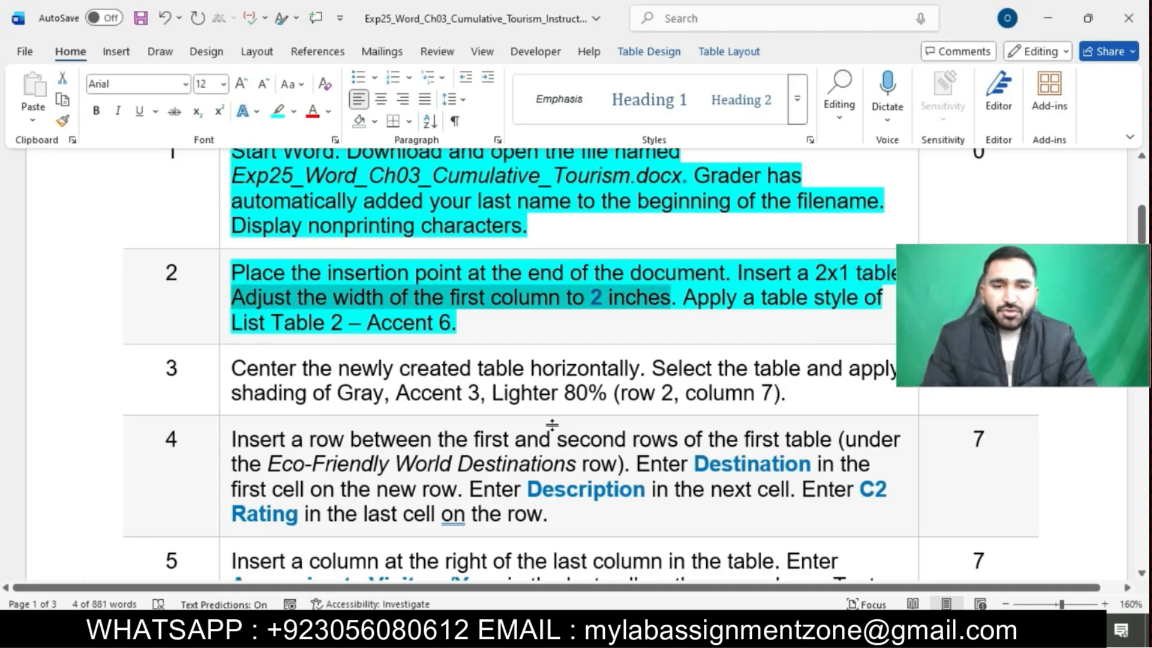
pyautogui.moveTo(528, 633)
pyautogui.click(630, 564)
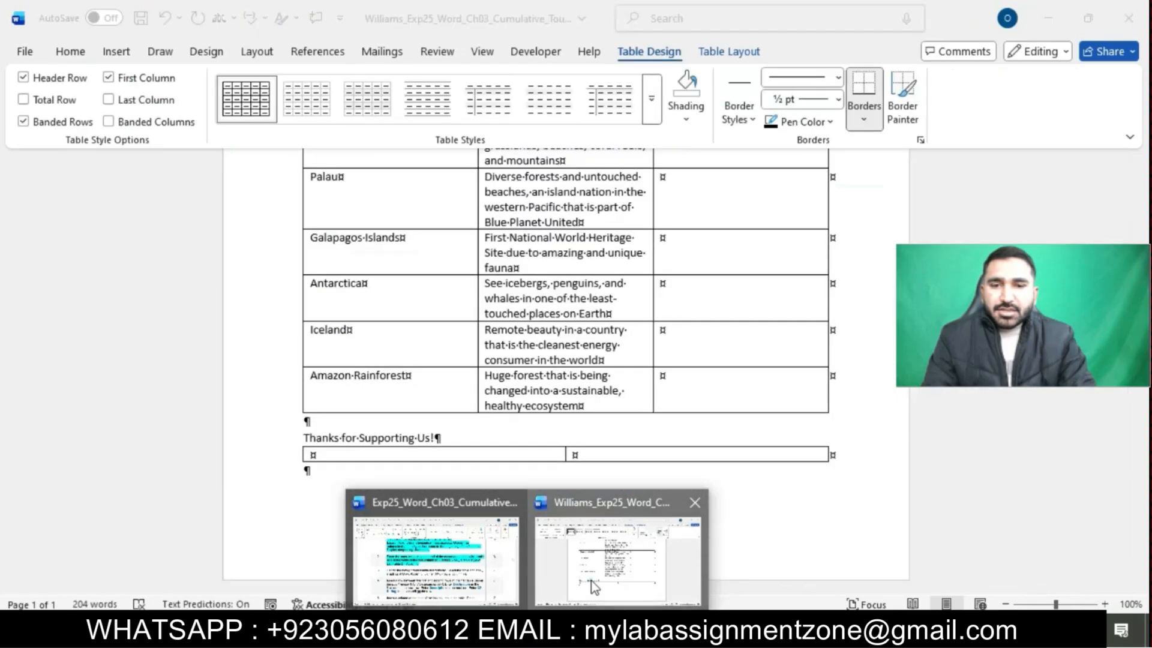
pyautogui.click(450, 456)
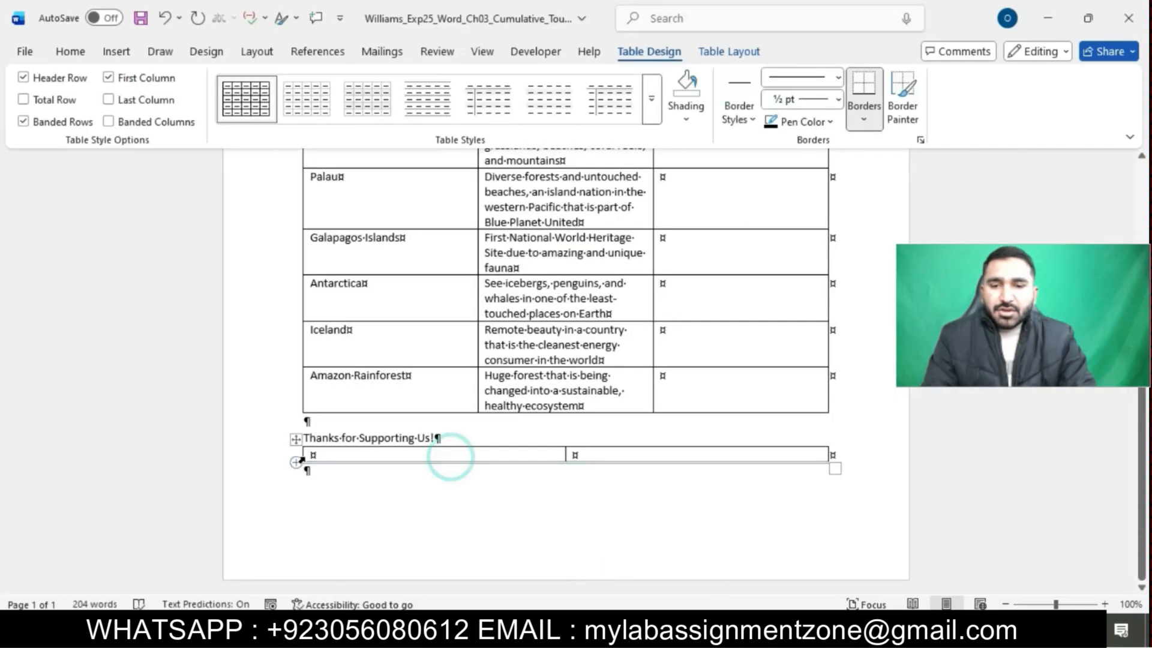
pyautogui.click(311, 454)
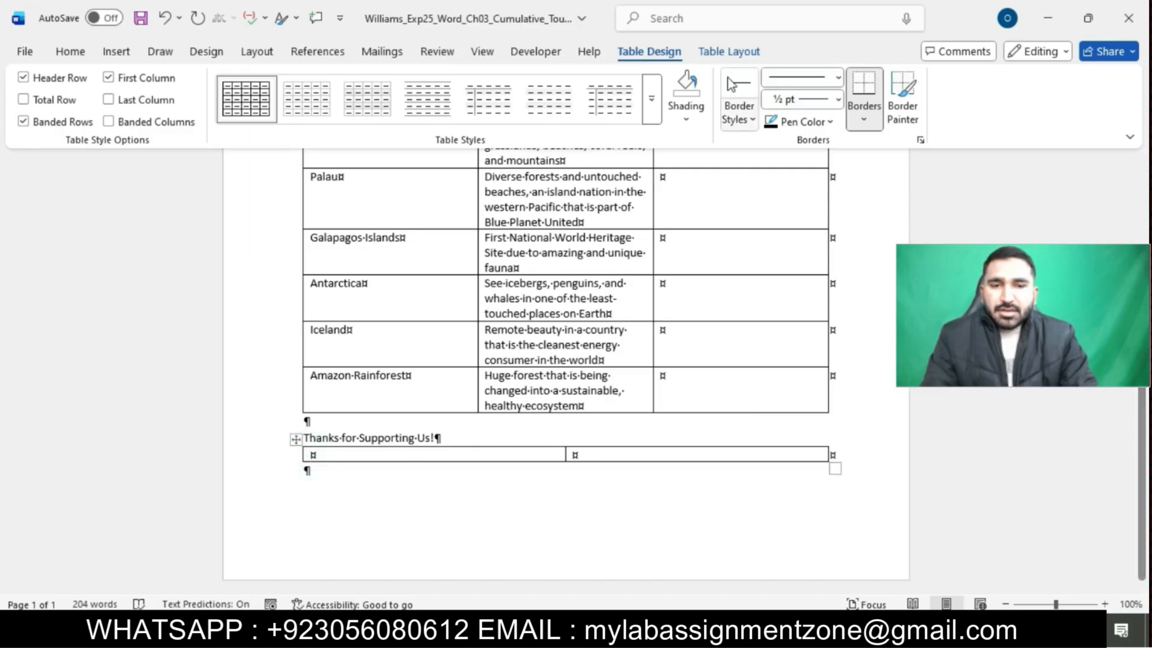
pyautogui.click(722, 54)
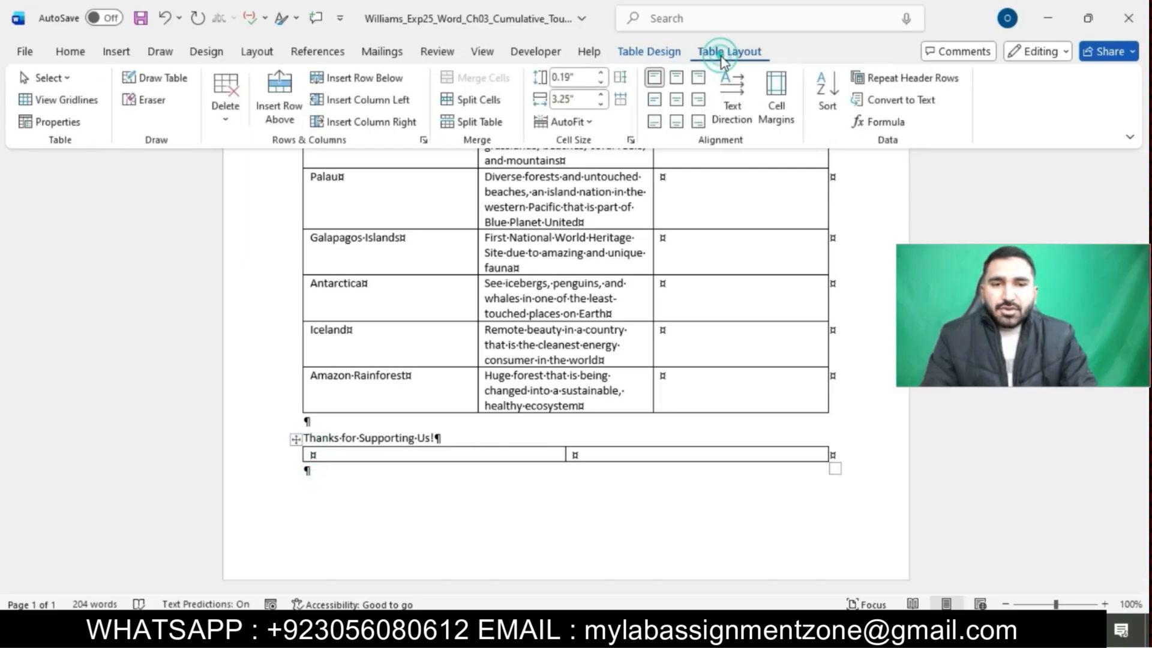
pyautogui.click(582, 96)
pyautogui.write('2')
pyautogui.press('Return')
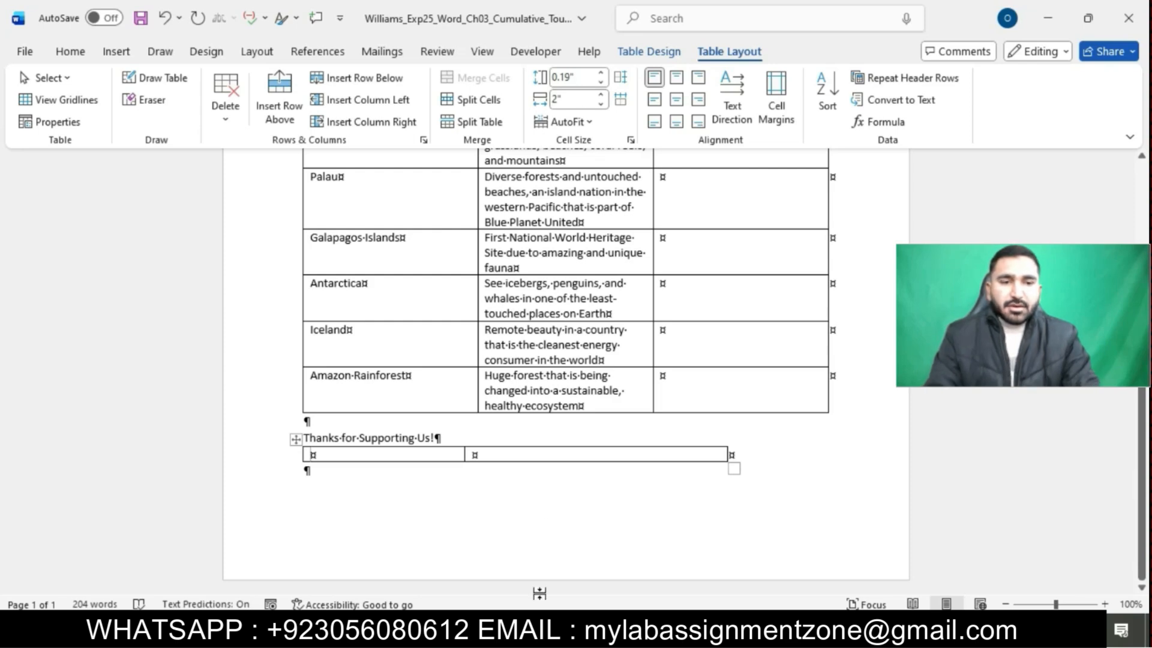
# Check the table style in step 2 and apply List Table 2 - Accent 6 to the new table in the Ecotourism document.
pyautogui.click(498, 564)
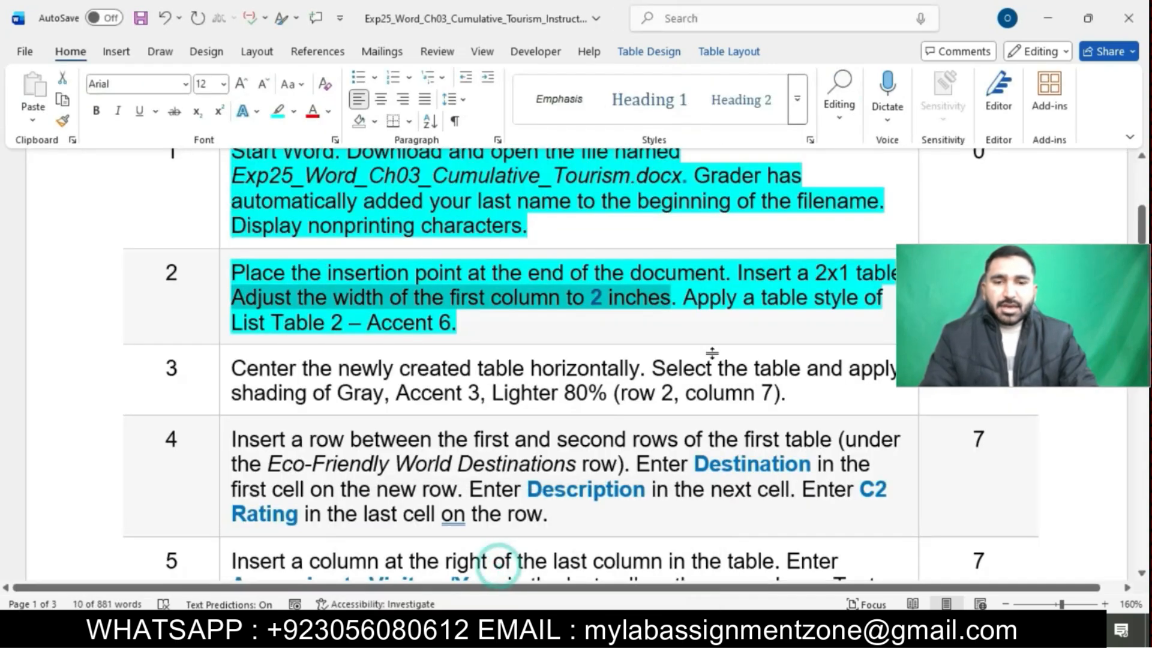
pyautogui.moveTo(683, 297); pyautogui.dragTo(776, 321)
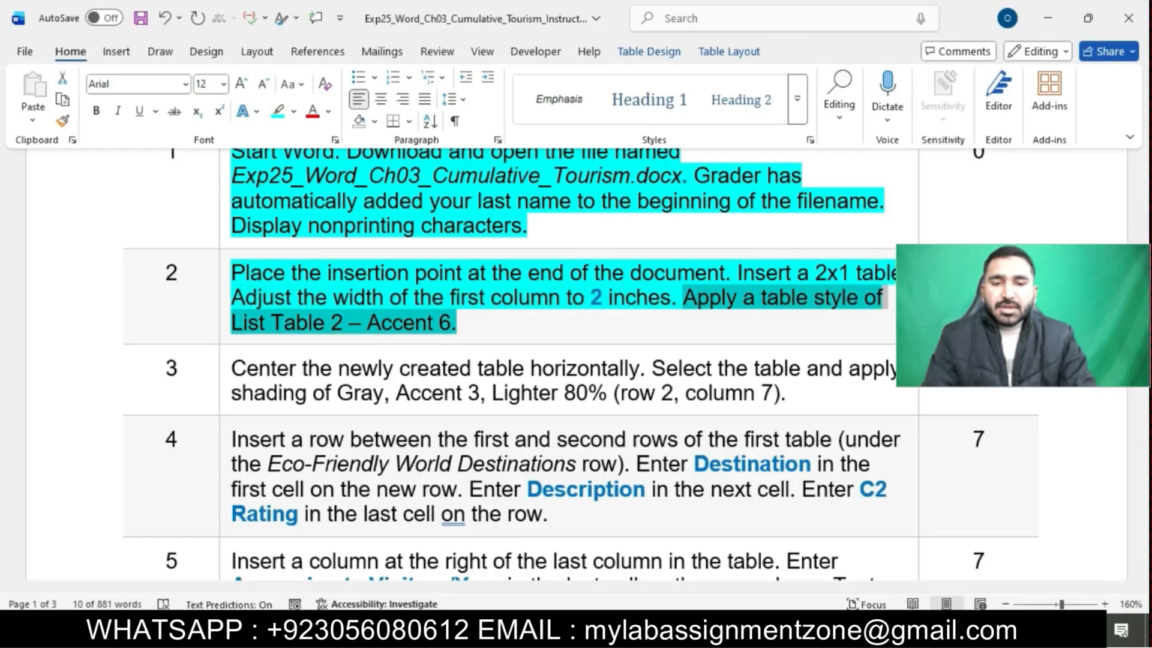
pyautogui.click(599, 582)
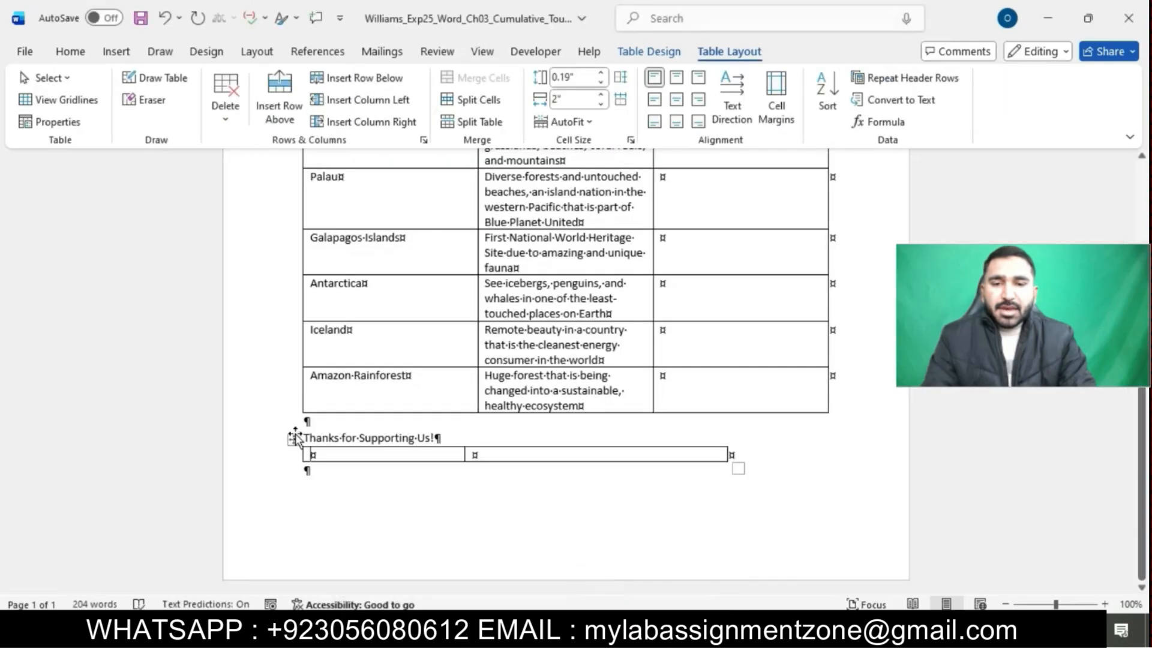
pyautogui.click(293, 438)
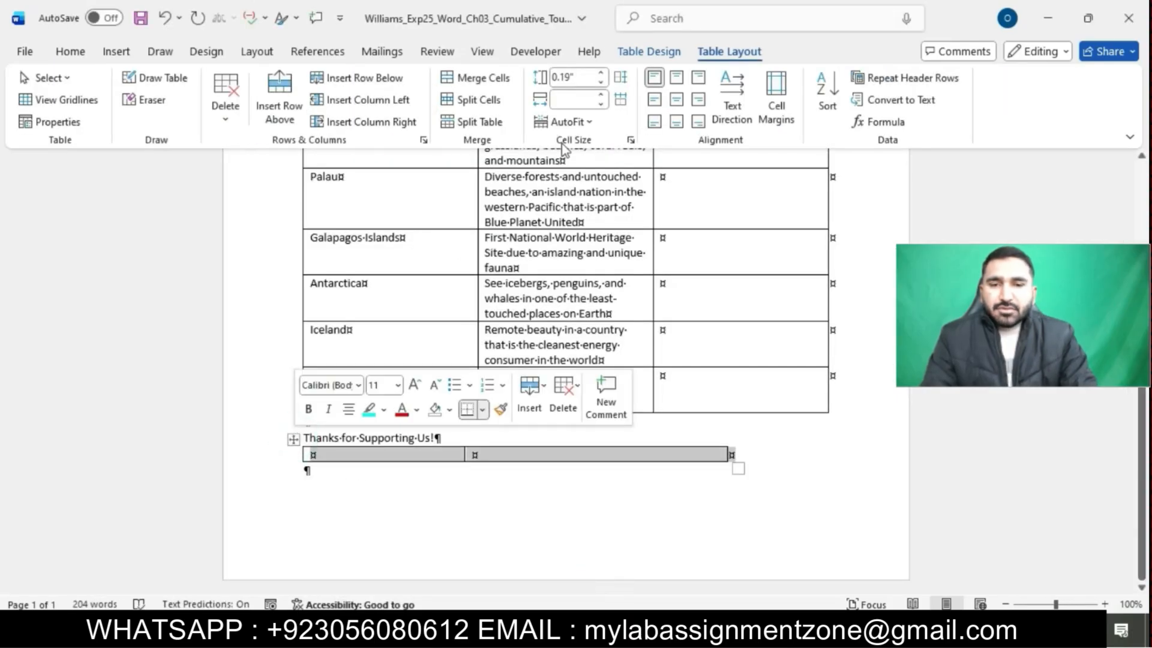
pyautogui.click(650, 58)
pyautogui.click(655, 107)
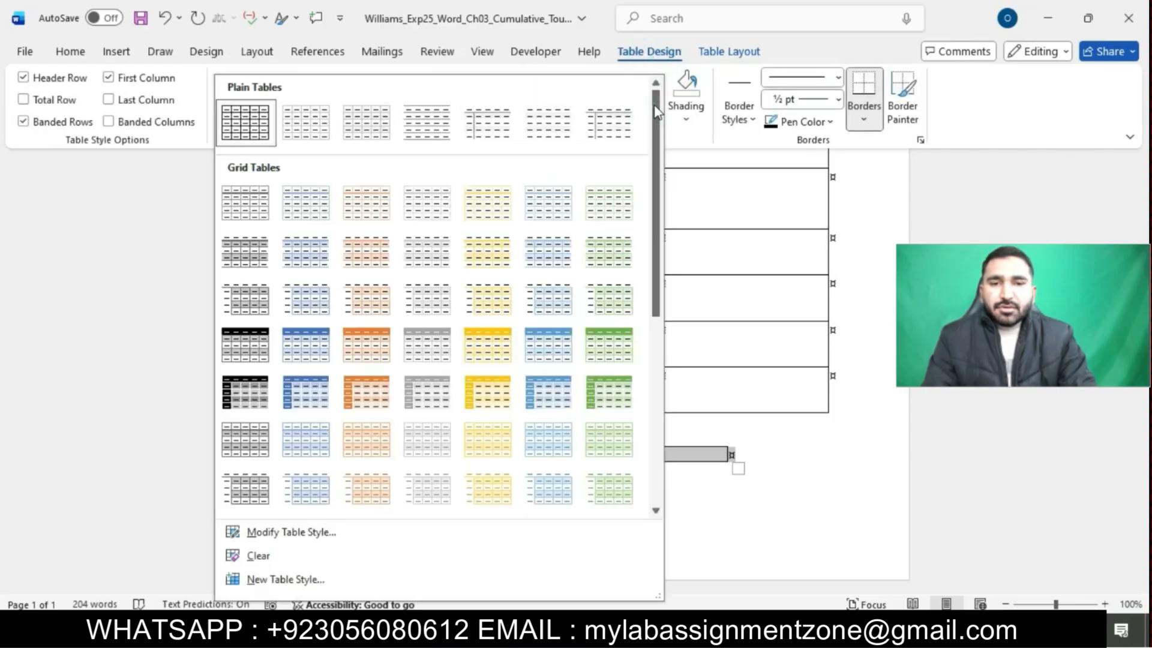
pyautogui.scroll(-5, 449, 249)
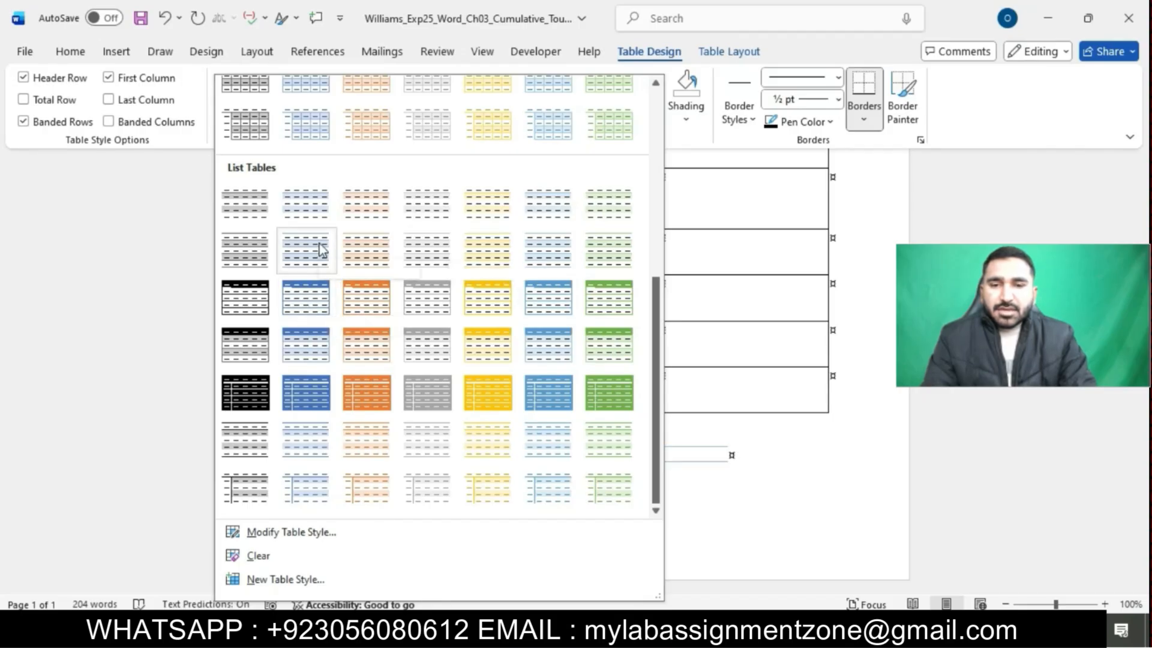
pyautogui.click(630, 258)
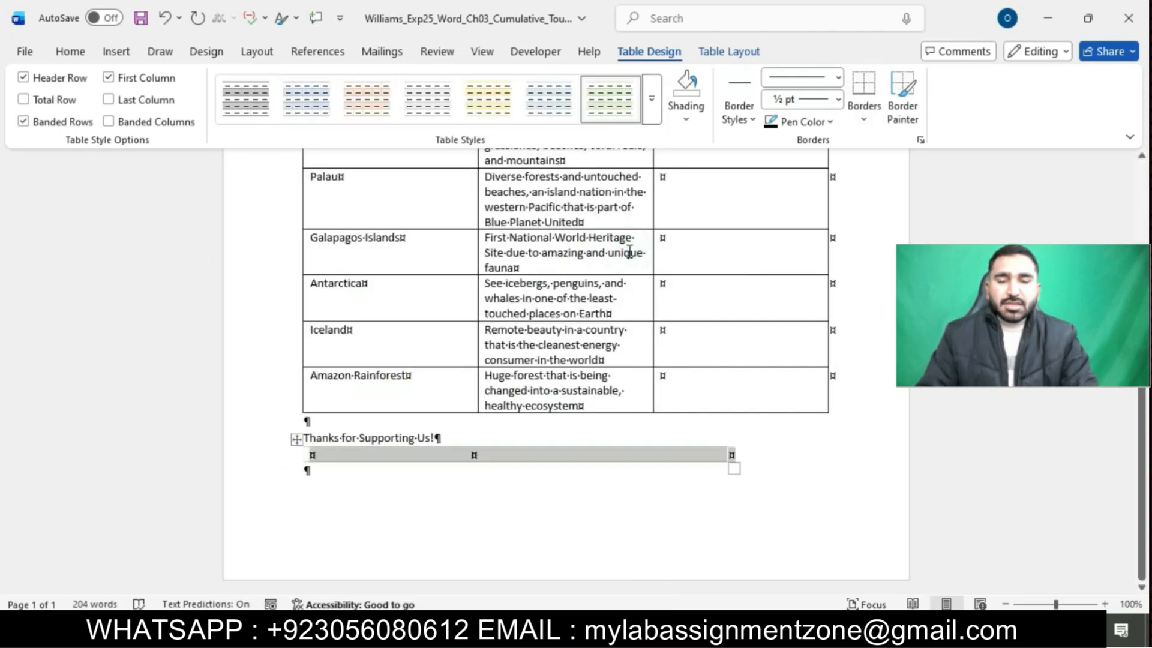
pyautogui.click(578, 440)
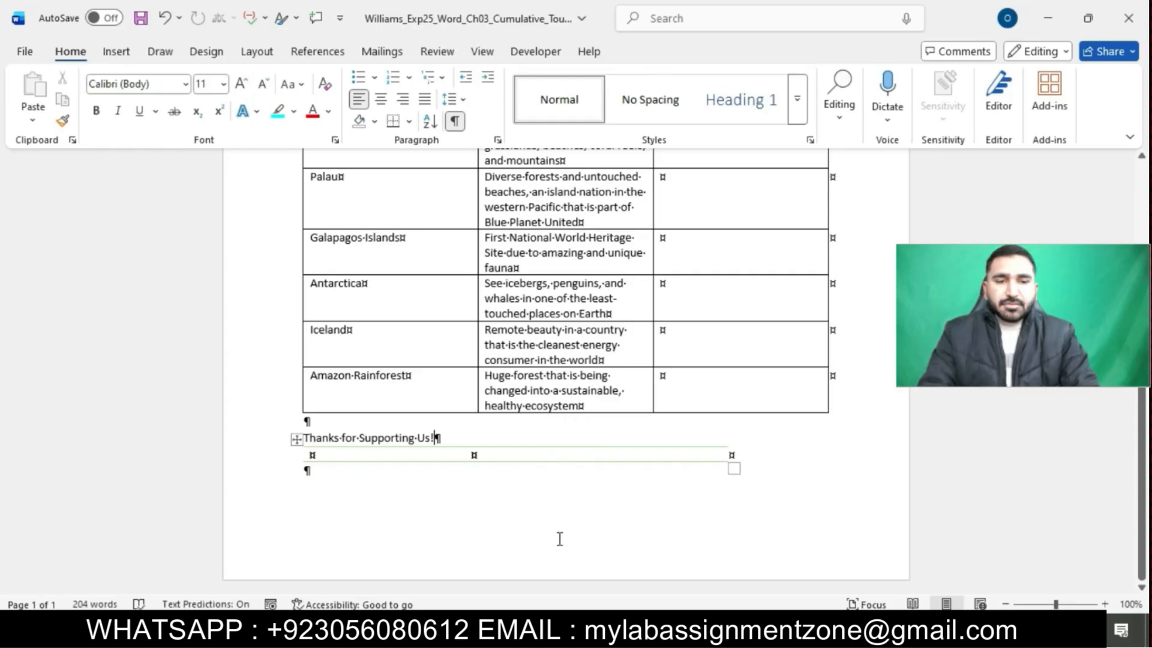
# Return to the instructions document and highlight the step 3 instruction text in turquoise.
pyautogui.moveTo(528, 636)
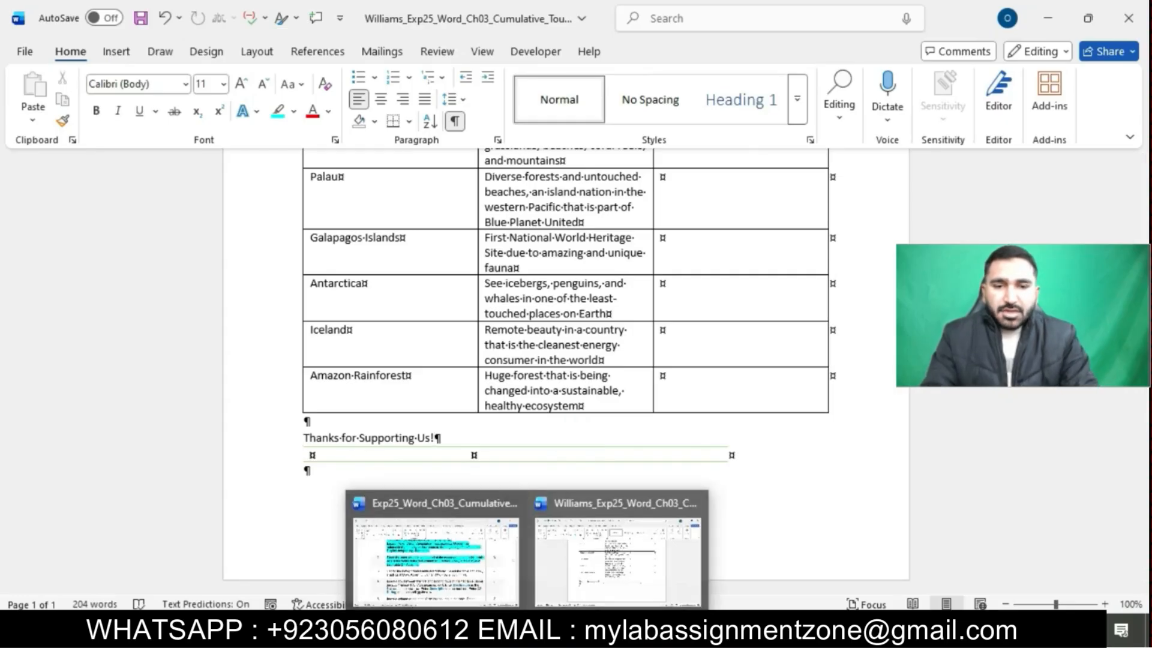
pyautogui.click(500, 564)
pyautogui.click(471, 328)
pyautogui.scroll(-2, 473, 329)
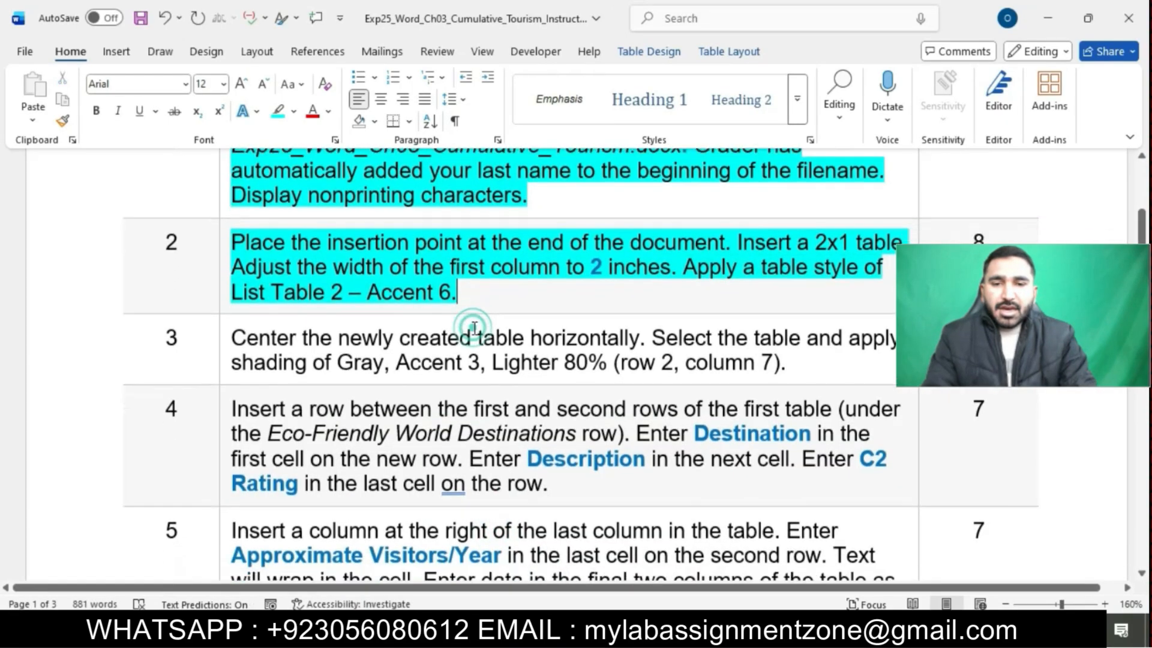
pyautogui.scroll(-2, 474, 329)
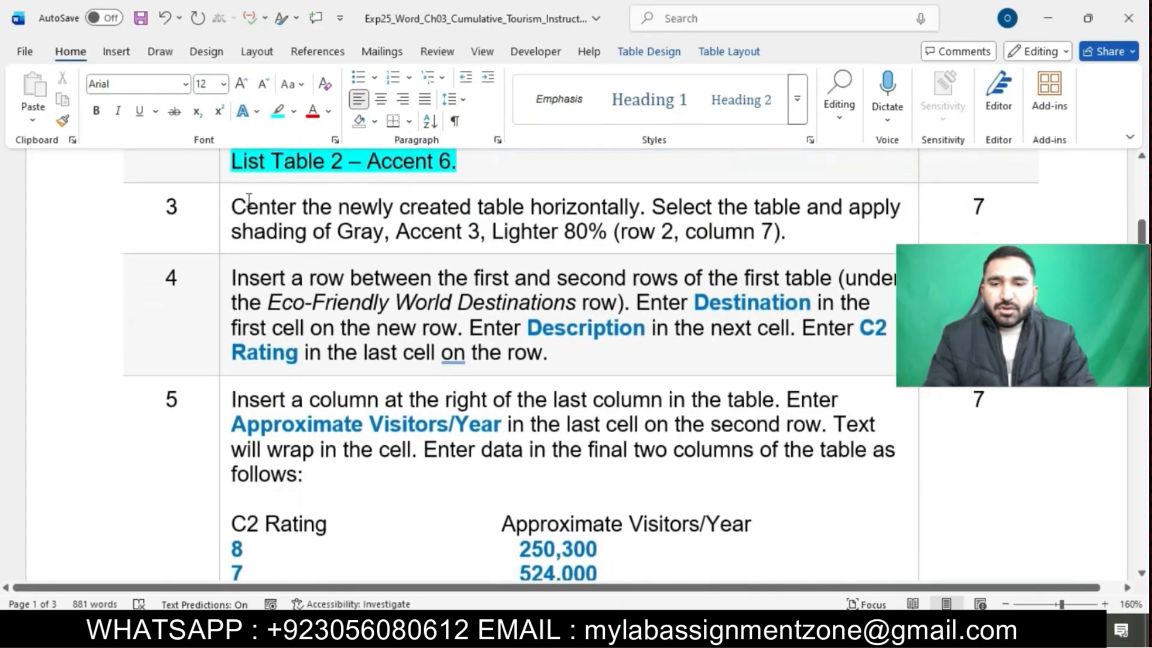
pyautogui.click(224, 203)
pyautogui.click(295, 179)
pyautogui.click(344, 218)
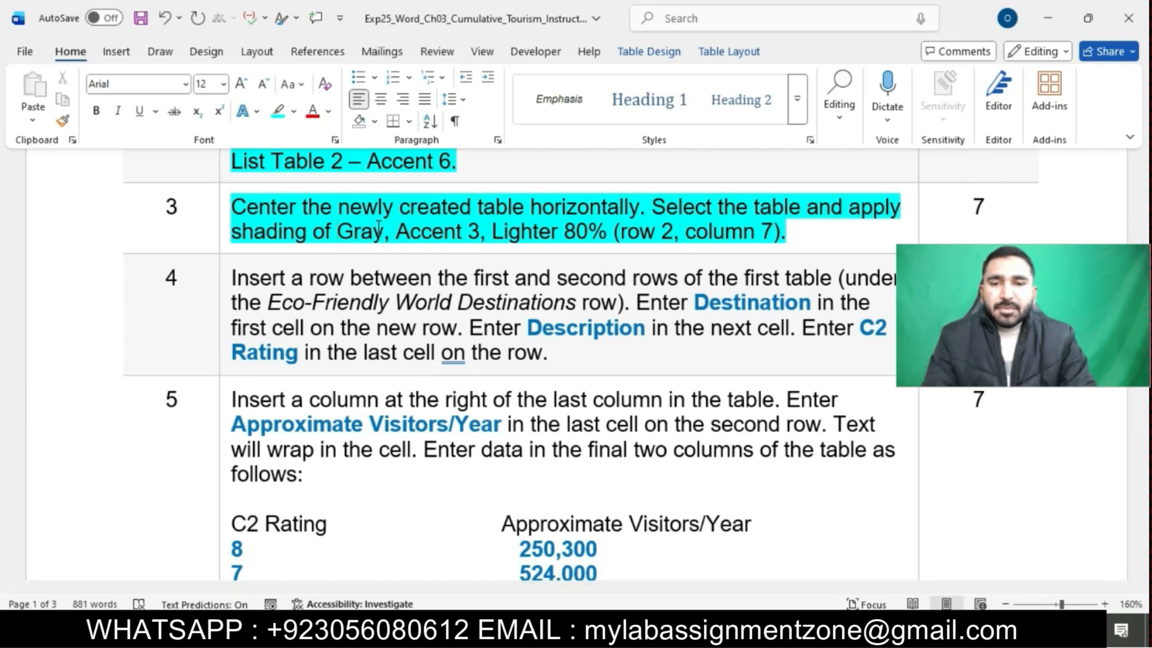
# Review the first sentence of step 3 and center the new table horizontally on the page in the Ecotourism document.
pyautogui.moveTo(232, 206); pyautogui.dragTo(637, 206)
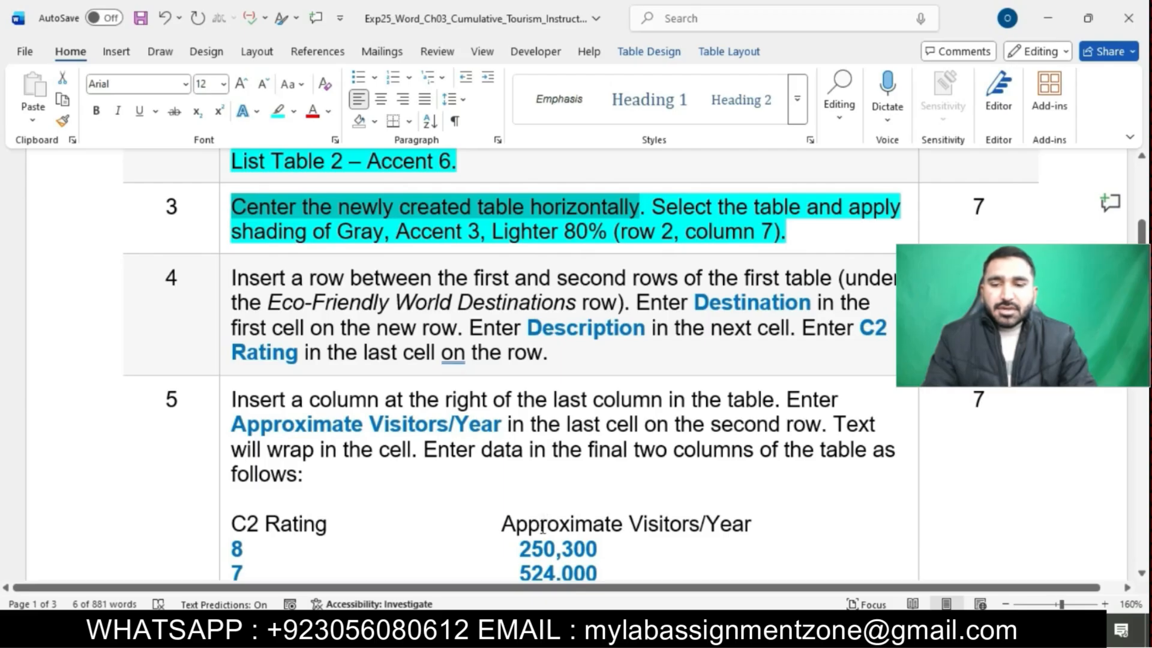
pyautogui.moveTo(522, 637)
pyautogui.click(588, 574)
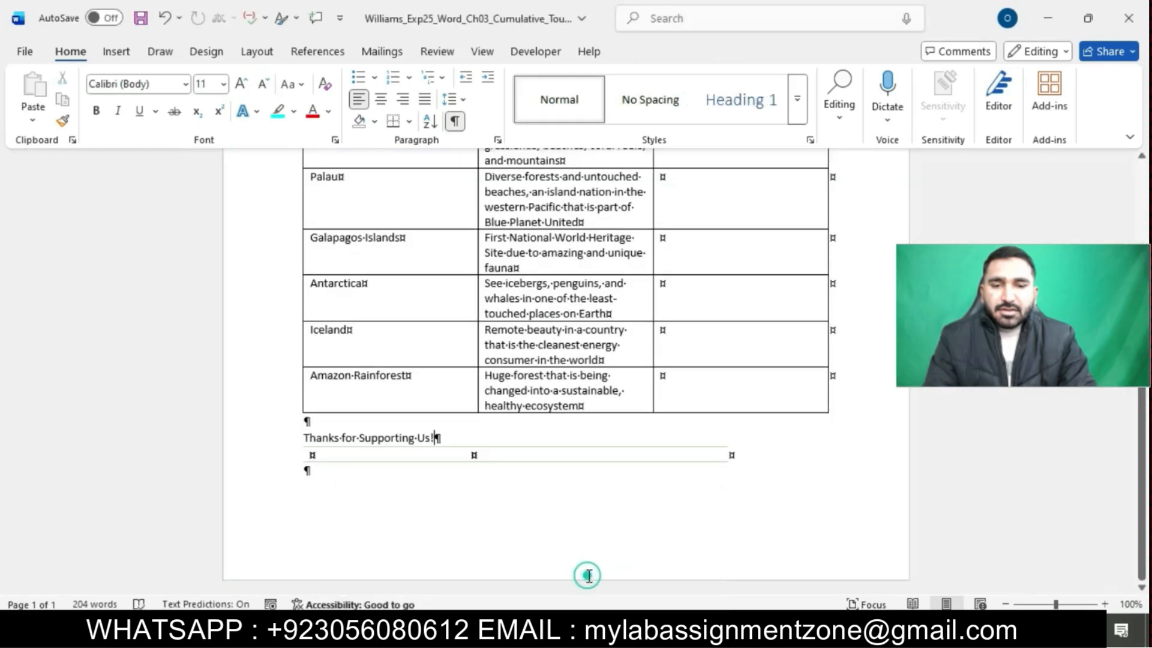
pyautogui.click(297, 440)
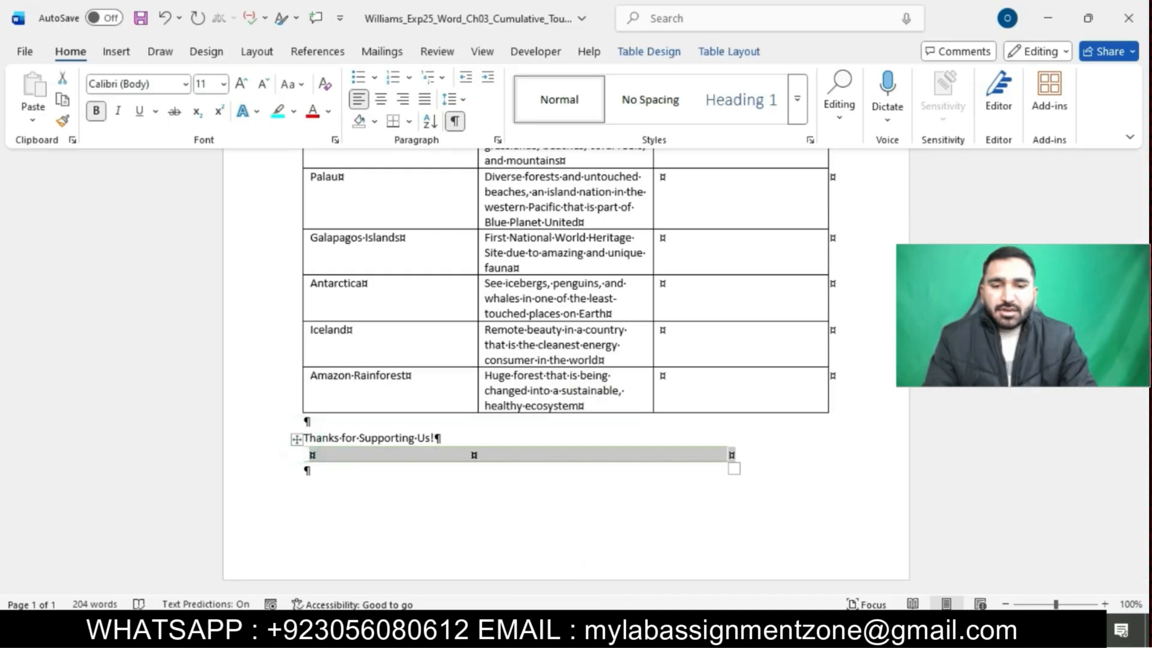
pyautogui.moveTo(522, 637)
pyautogui.click(490, 566)
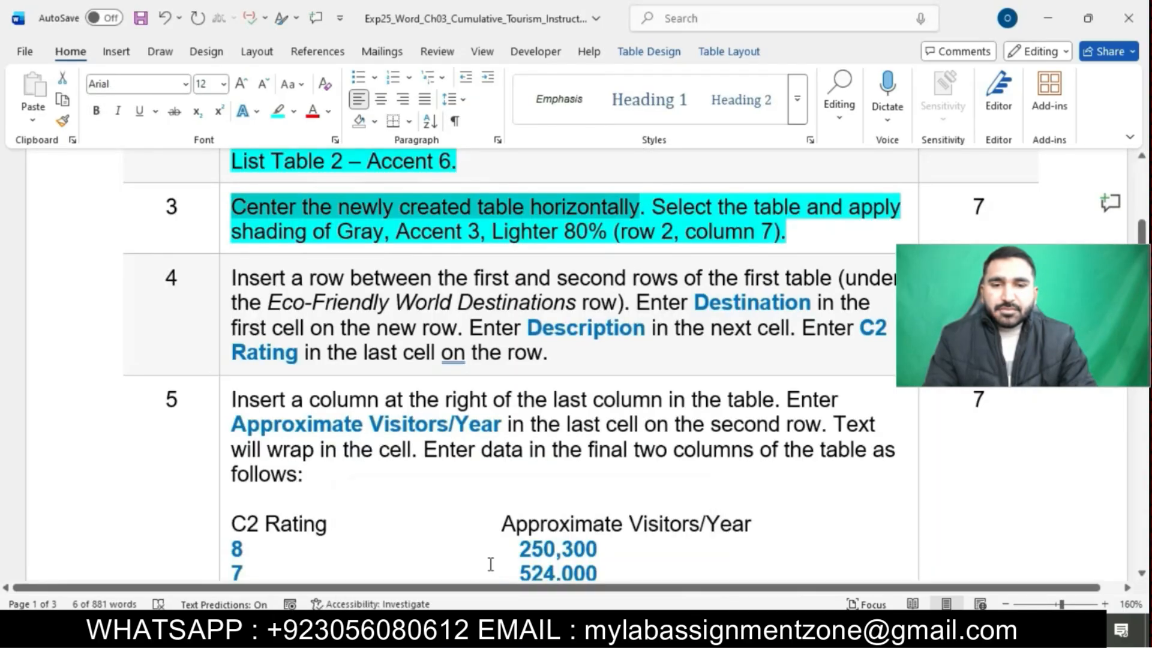
pyautogui.moveTo(521, 637)
pyautogui.click(618, 576)
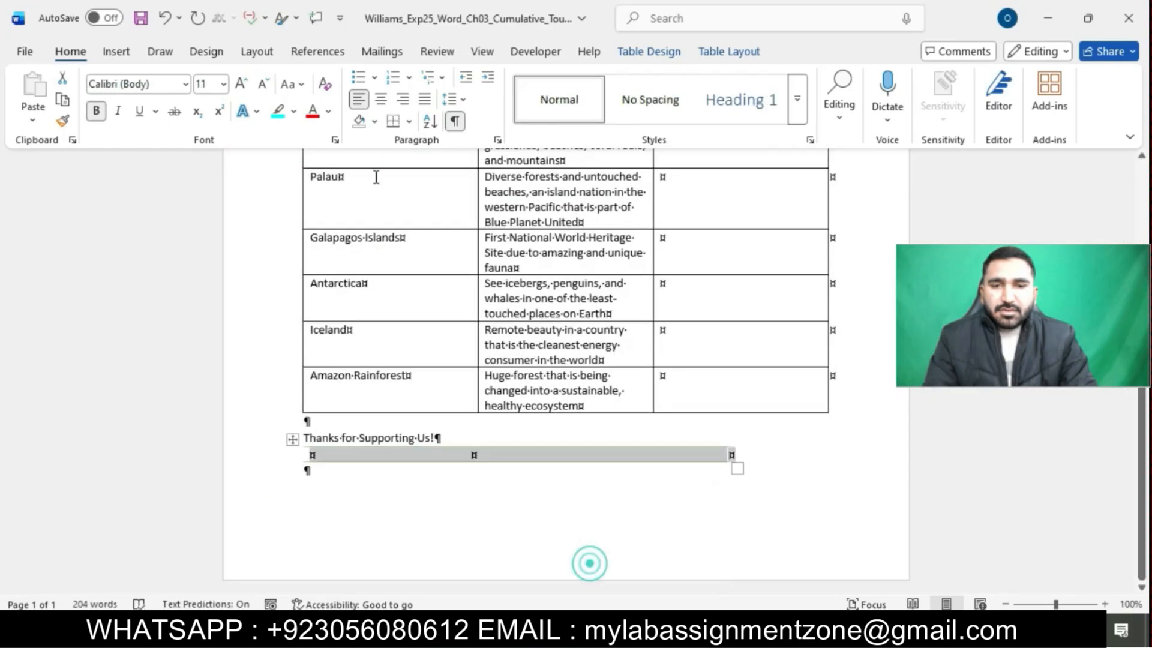
pyautogui.click(382, 103)
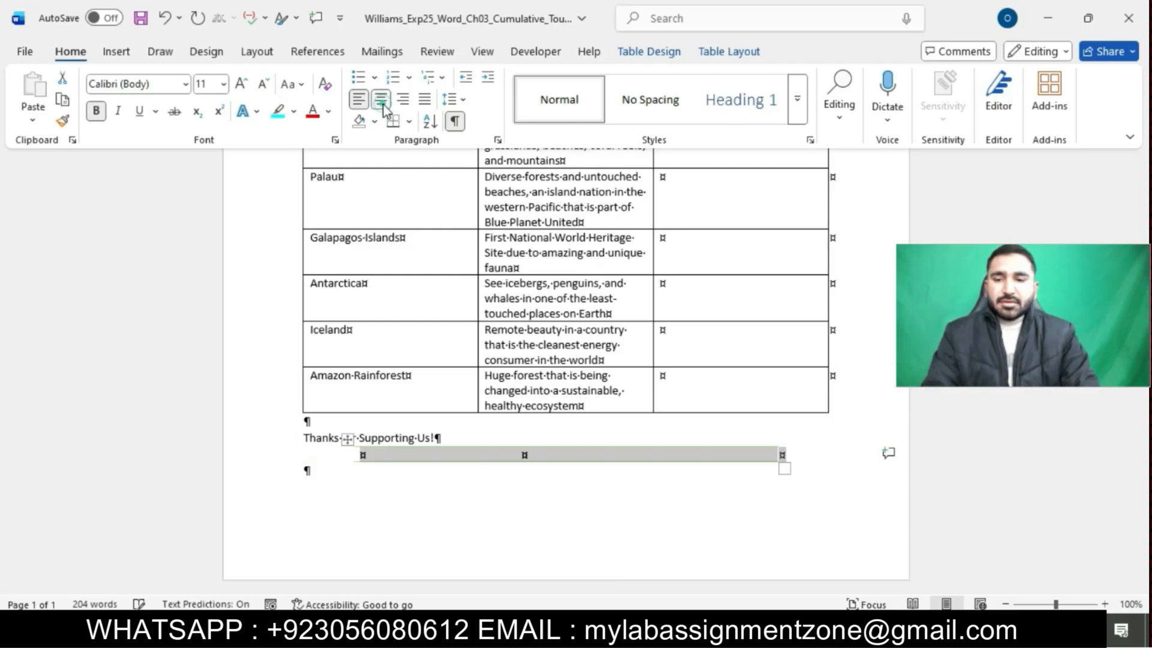
# Check the shading in step 3 and apply Gray, Accent 3, Lighter 80% shading to the new table in the Ecotourism document.
pyautogui.moveTo(521, 637)
pyautogui.click(436, 552)
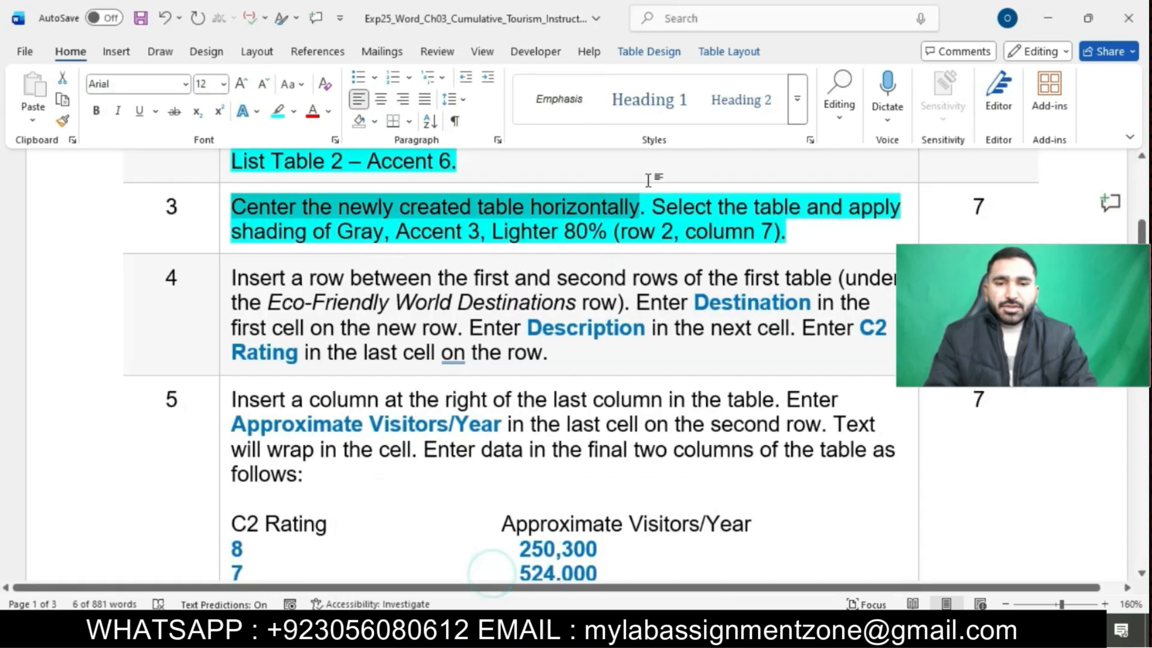
pyautogui.moveTo(657, 209); pyautogui.dragTo(865, 223)
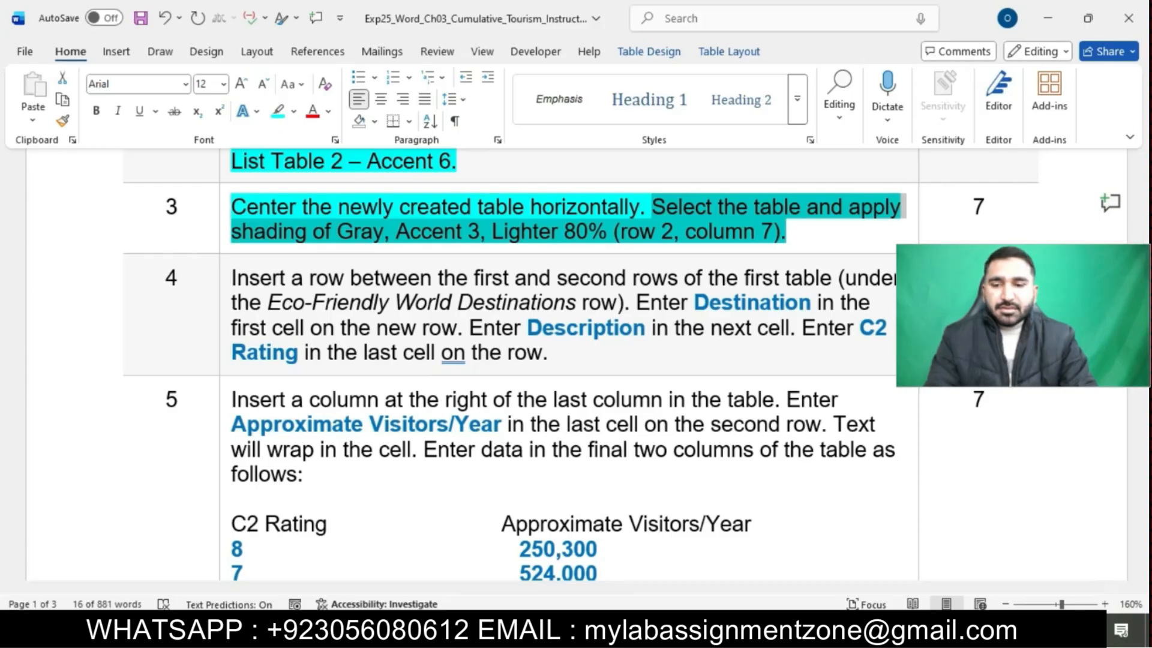
pyautogui.click(656, 555)
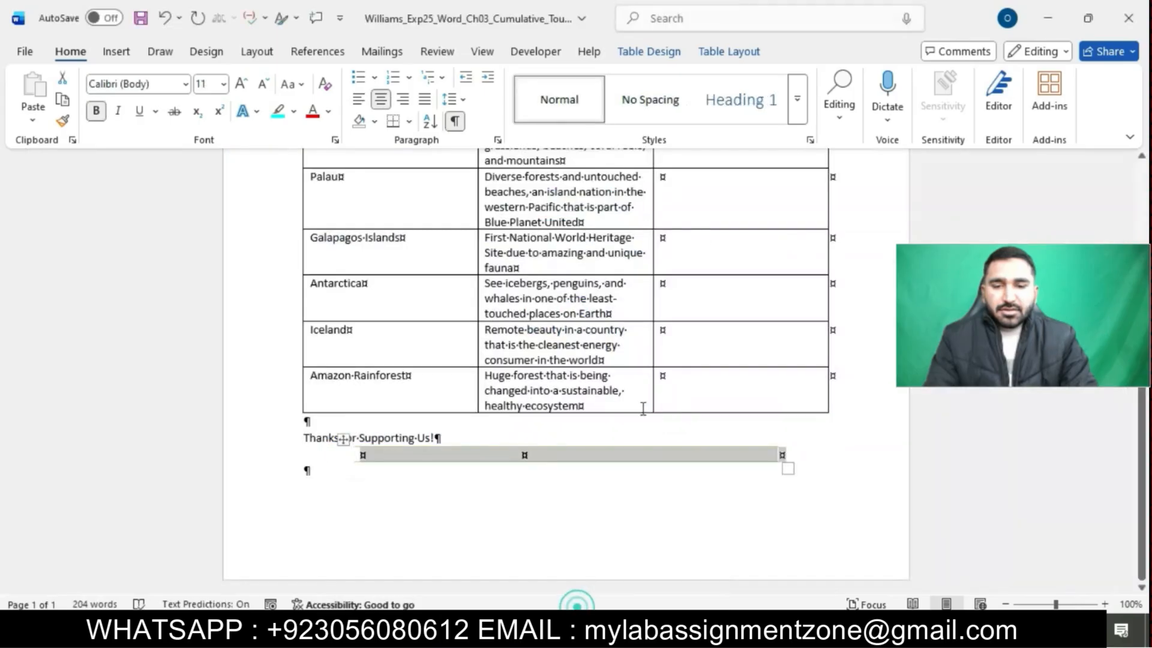
pyautogui.click(721, 50)
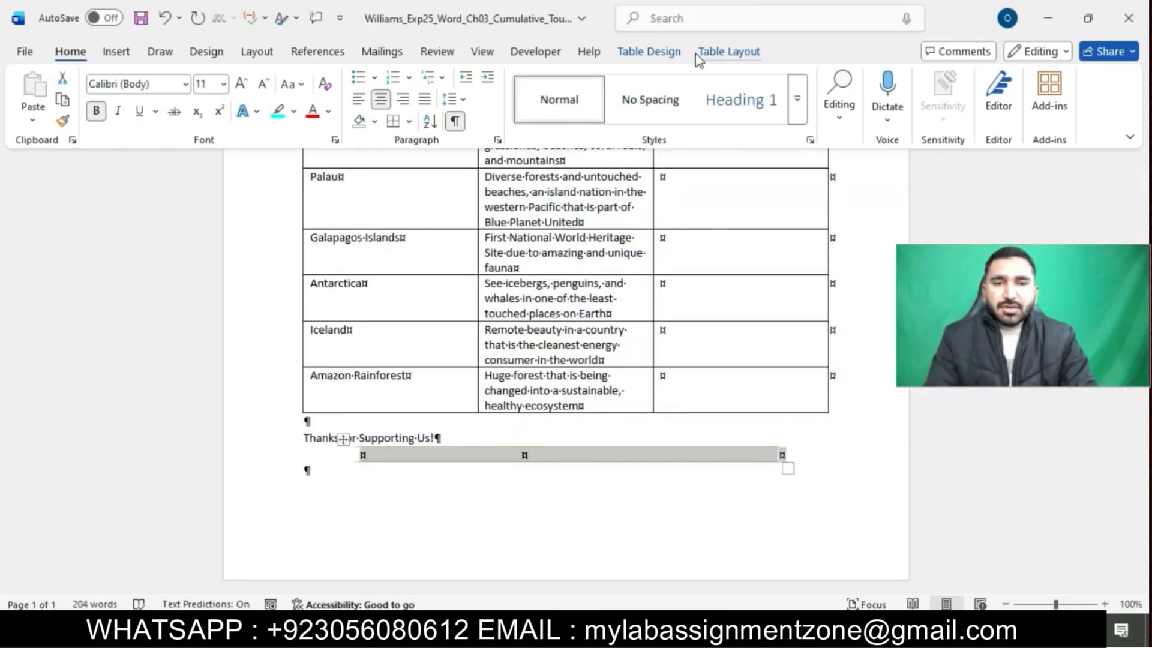
pyautogui.click(664, 54)
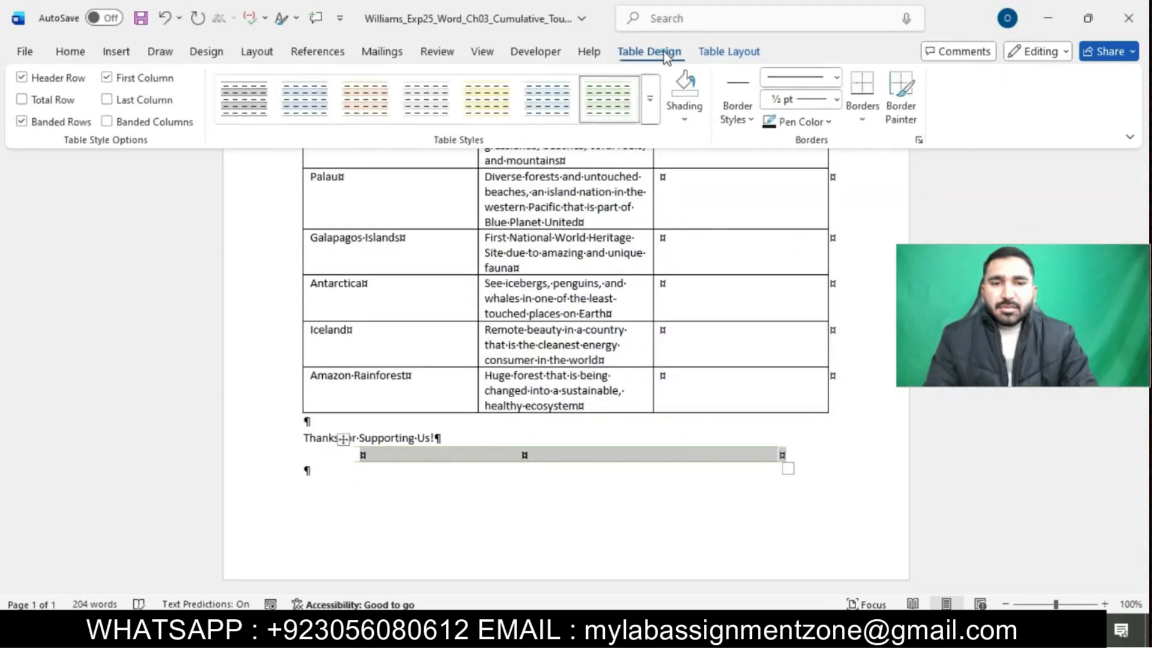
pyautogui.click(693, 121)
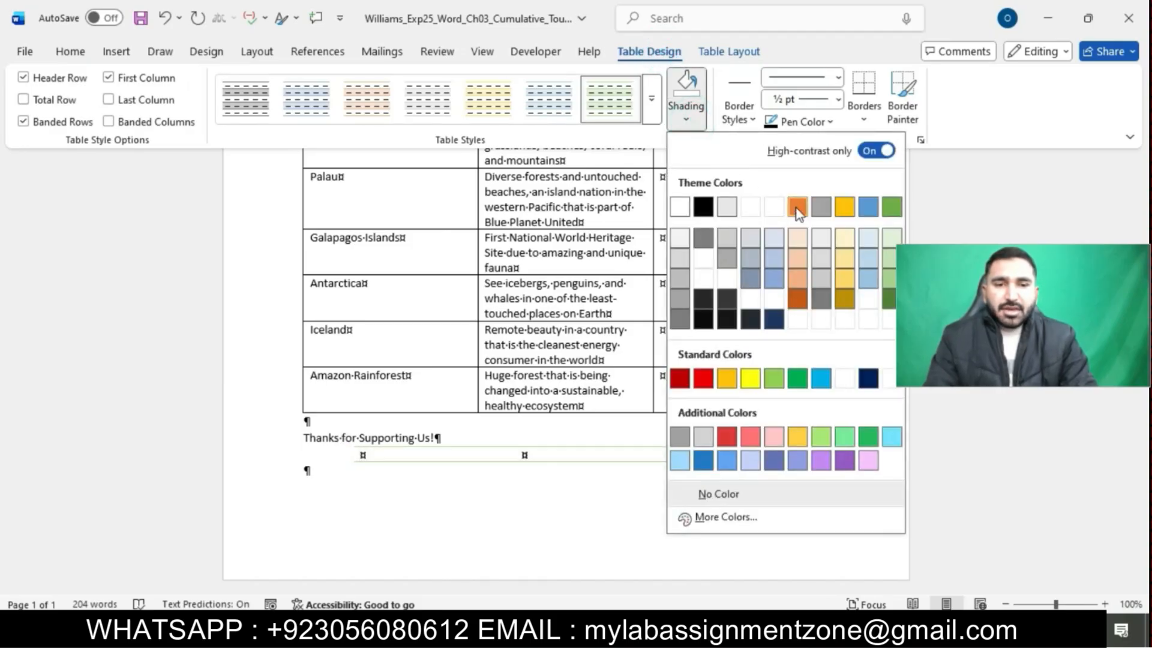
pyautogui.click(826, 241)
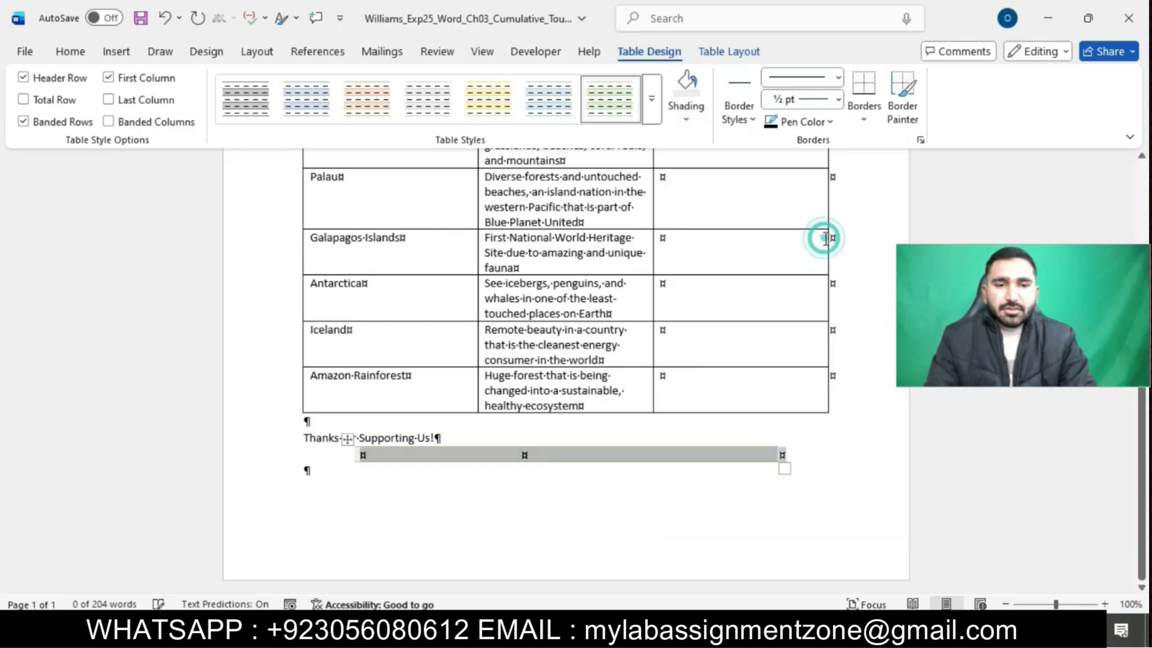
pyautogui.click(608, 548)
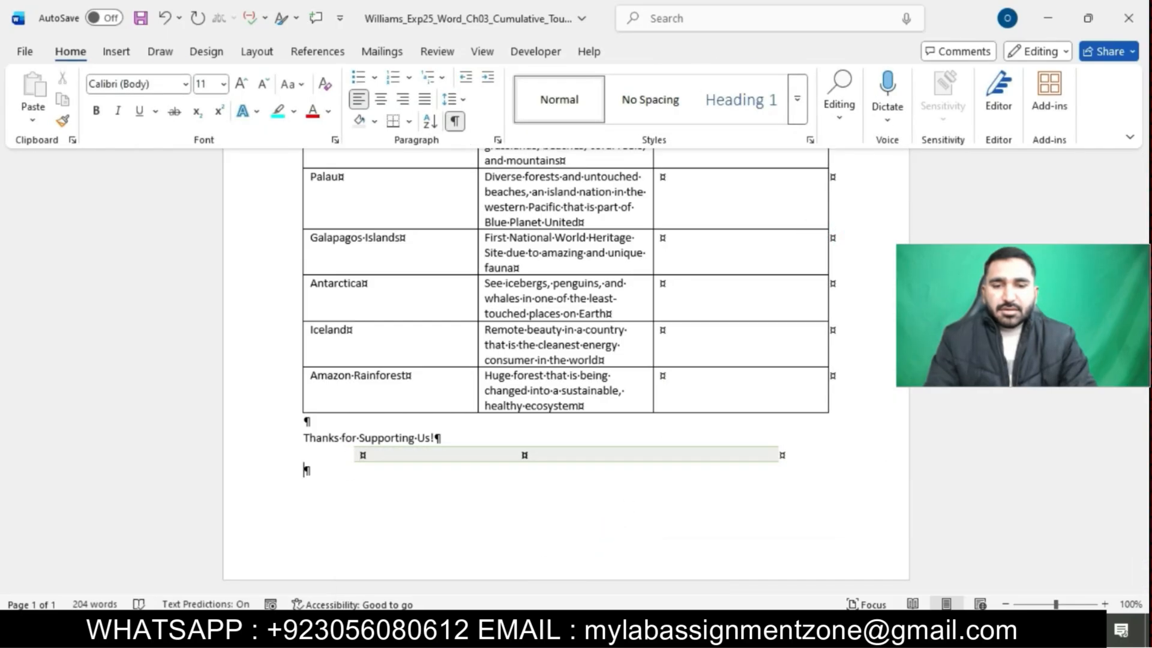
# Return to the instructions document and highlight the step 4 instruction text in turquoise.
pyautogui.click(492, 583)
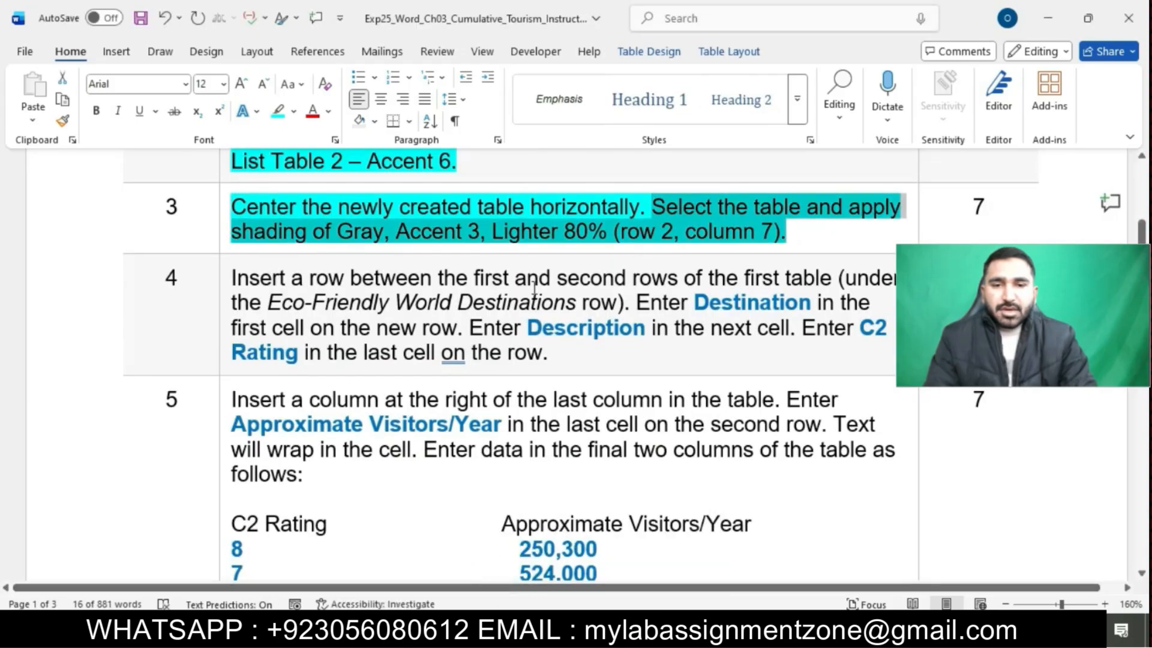
pyautogui.click(552, 249)
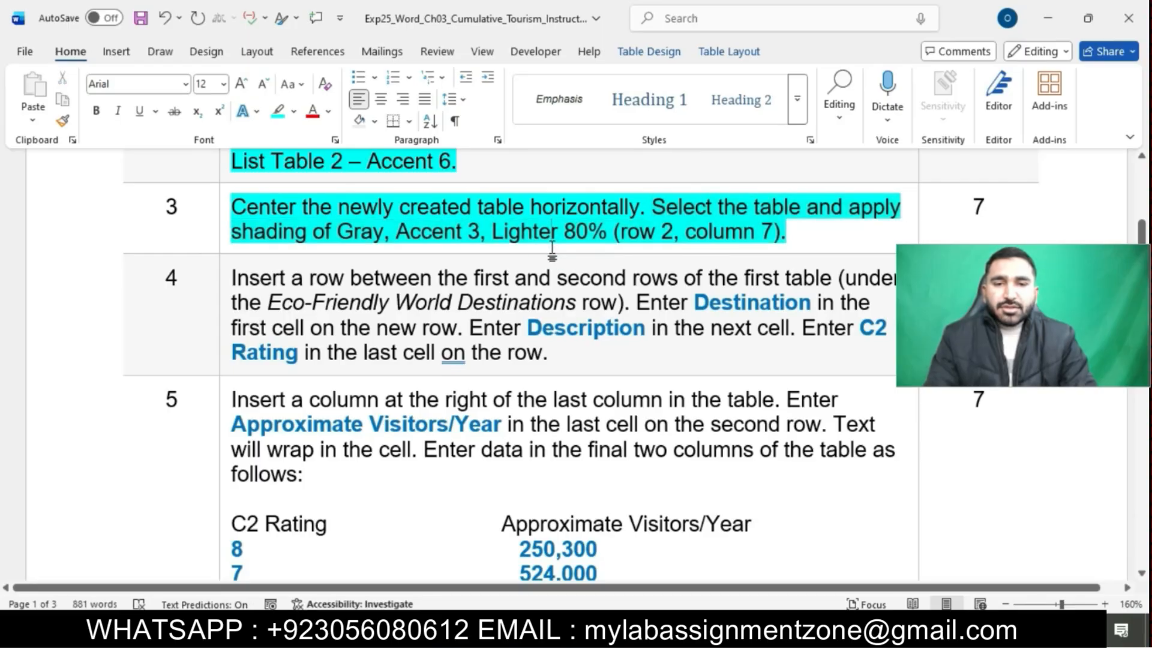
pyautogui.scroll(-3, 552, 249)
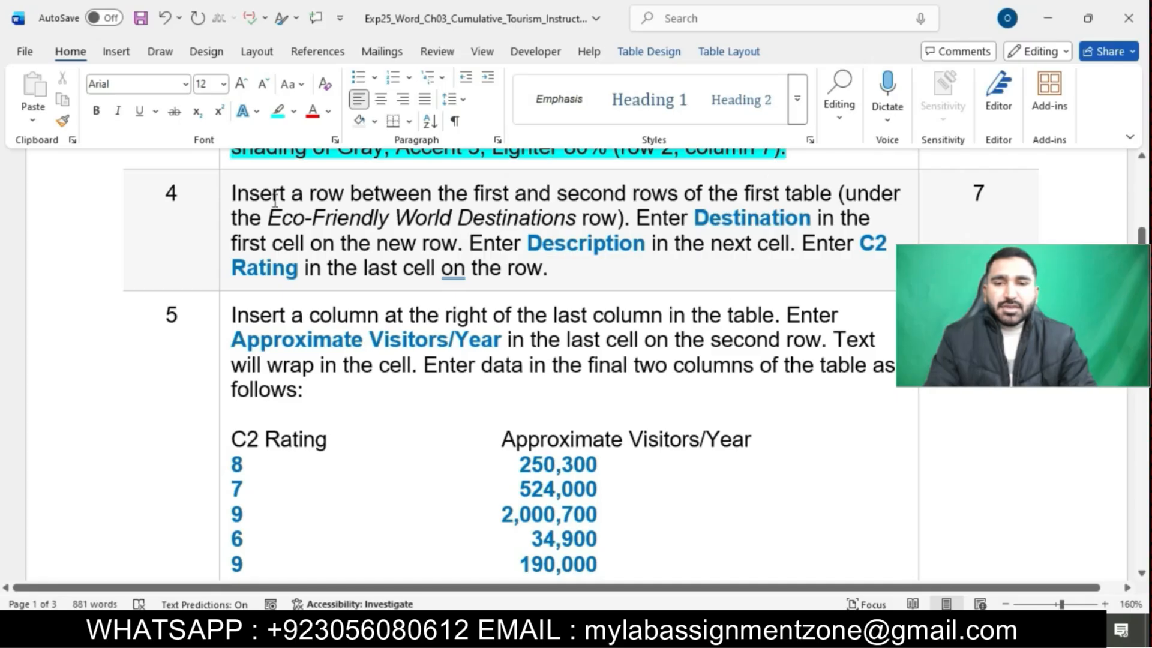
pyautogui.click(227, 195)
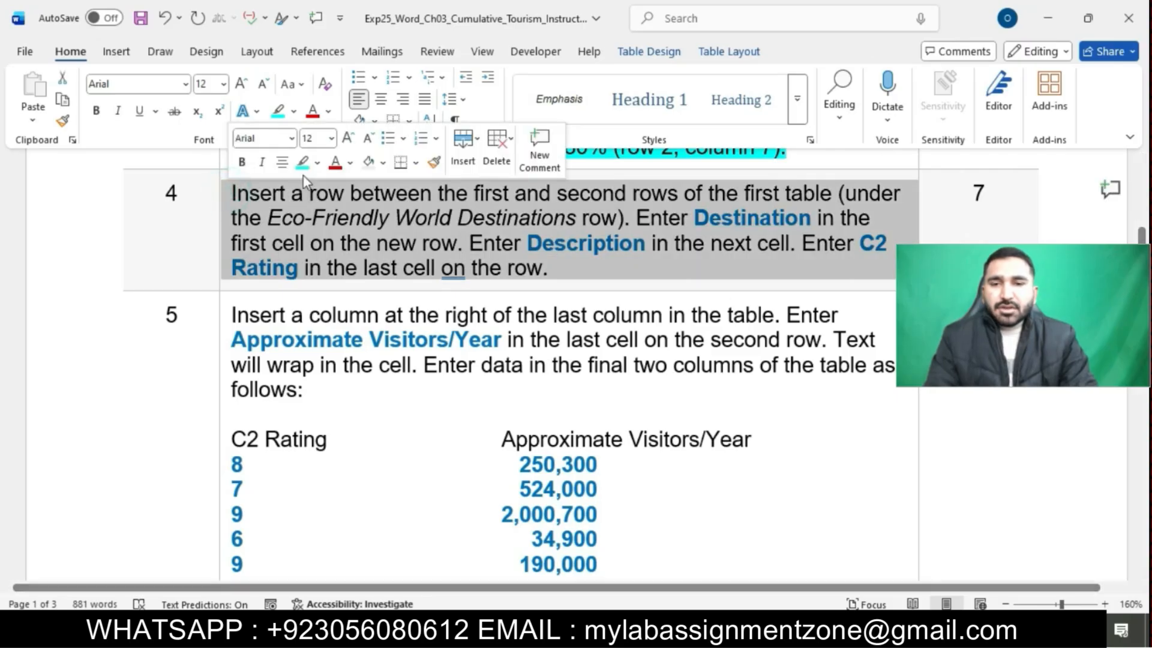
pyautogui.click(302, 169)
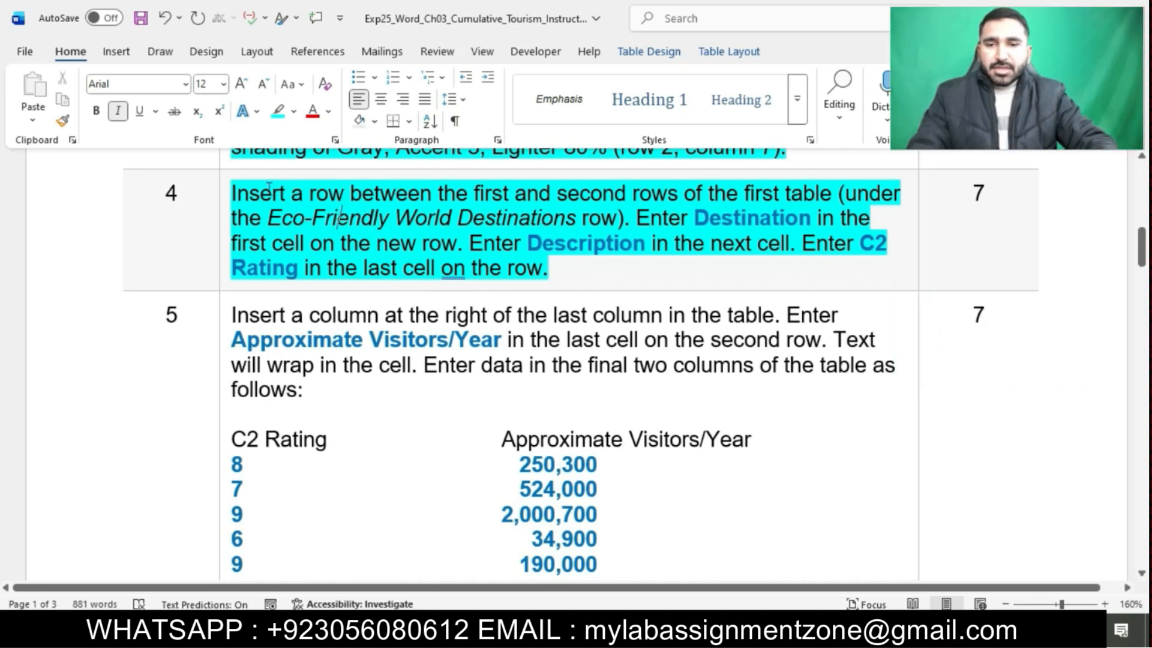
# Review the first sentence of step 4 and insert a row under the Eco-Friendly World Destinations row in the Ecotourism document's first table.
pyautogui.moveTo(231, 193); pyautogui.dragTo(602, 192)
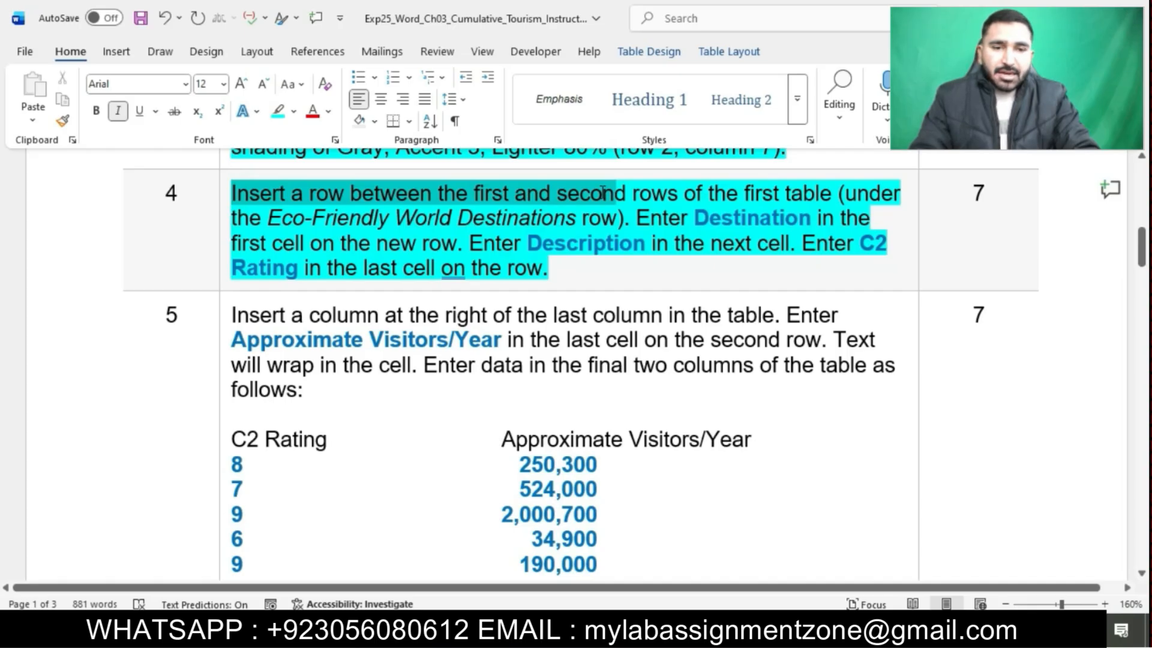
pyautogui.moveTo(602, 192); pyautogui.dragTo(837, 193)
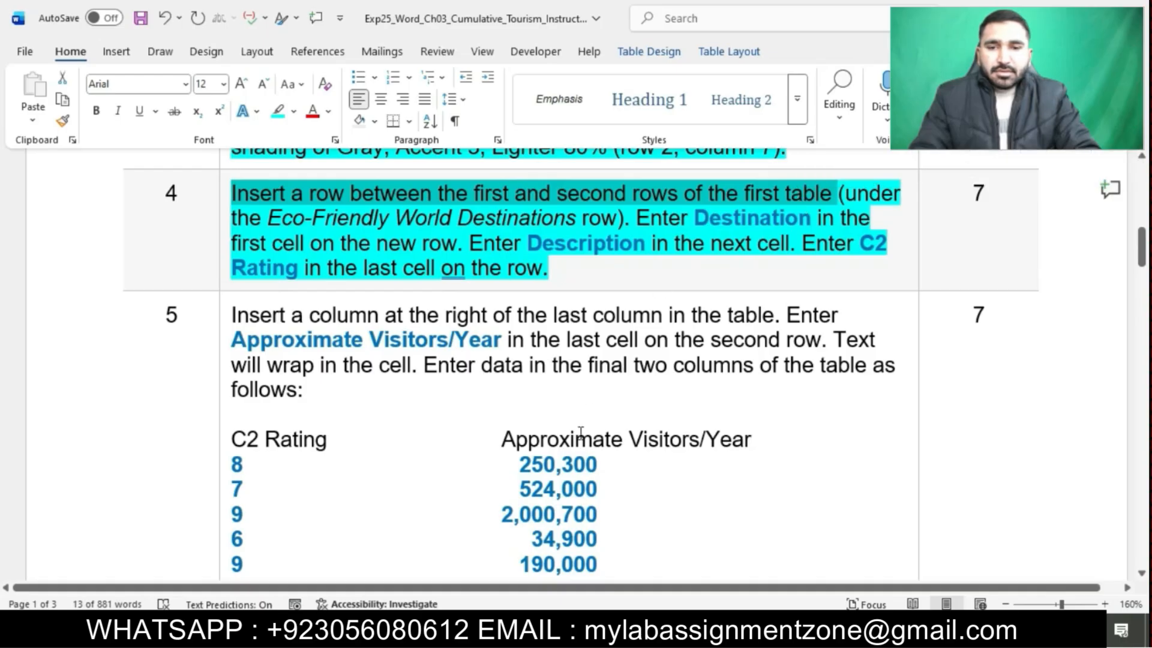
pyautogui.moveTo(529, 629)
pyautogui.click(570, 599)
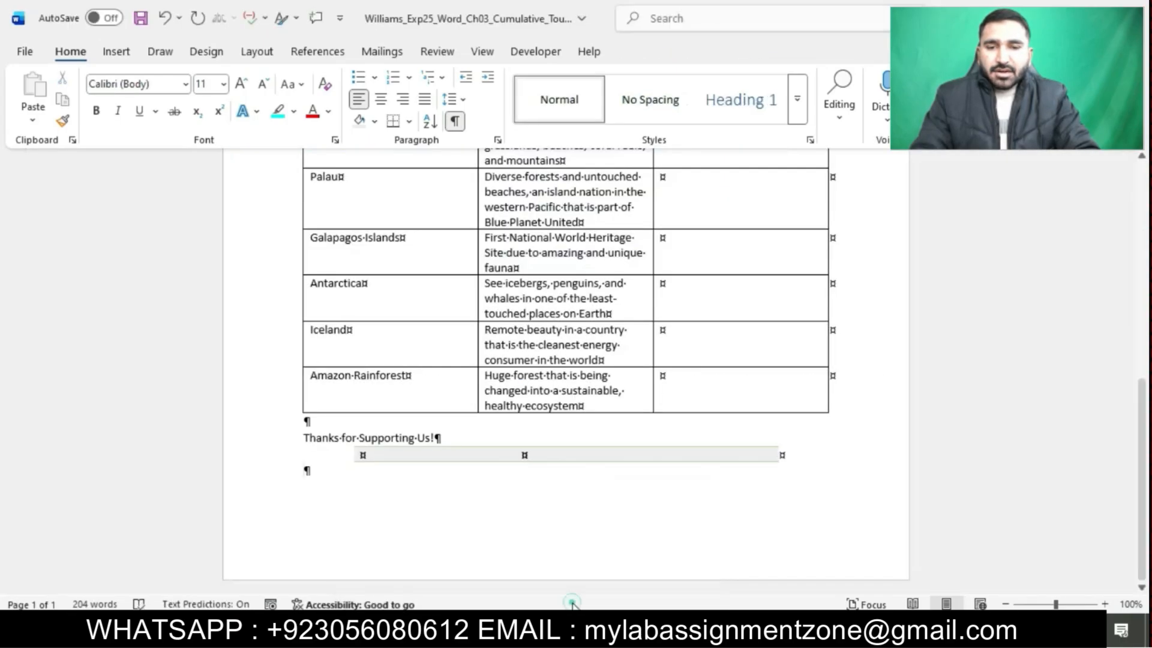
pyautogui.scroll(4, 552, 381)
pyautogui.scroll(2, 552, 380)
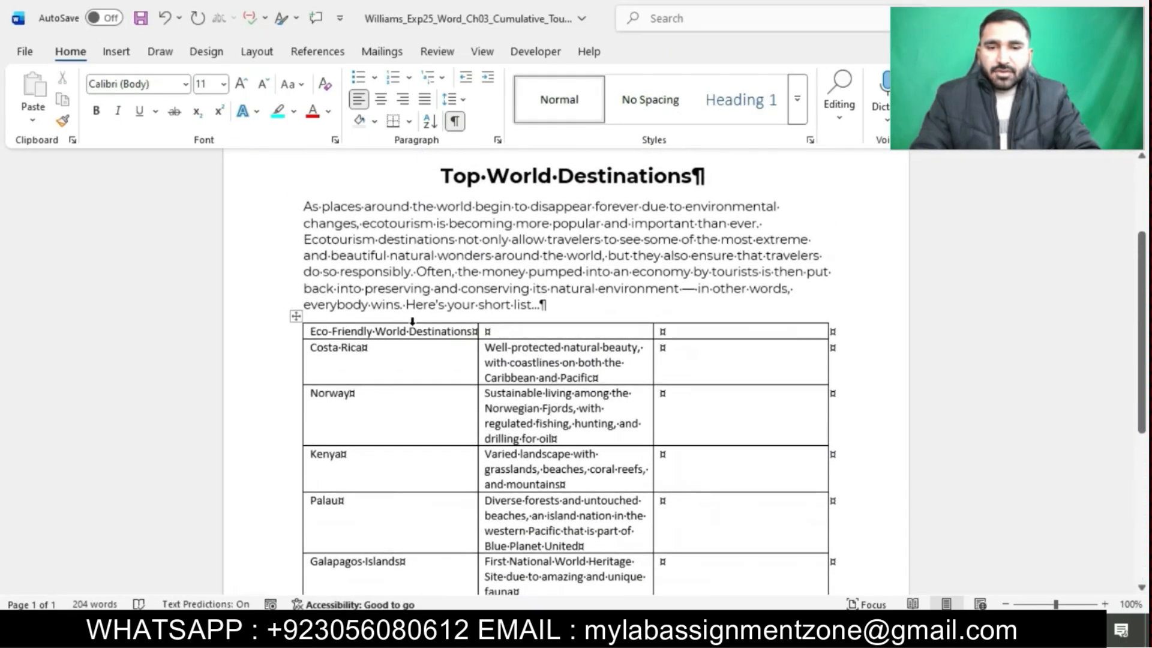
pyautogui.click(387, 346)
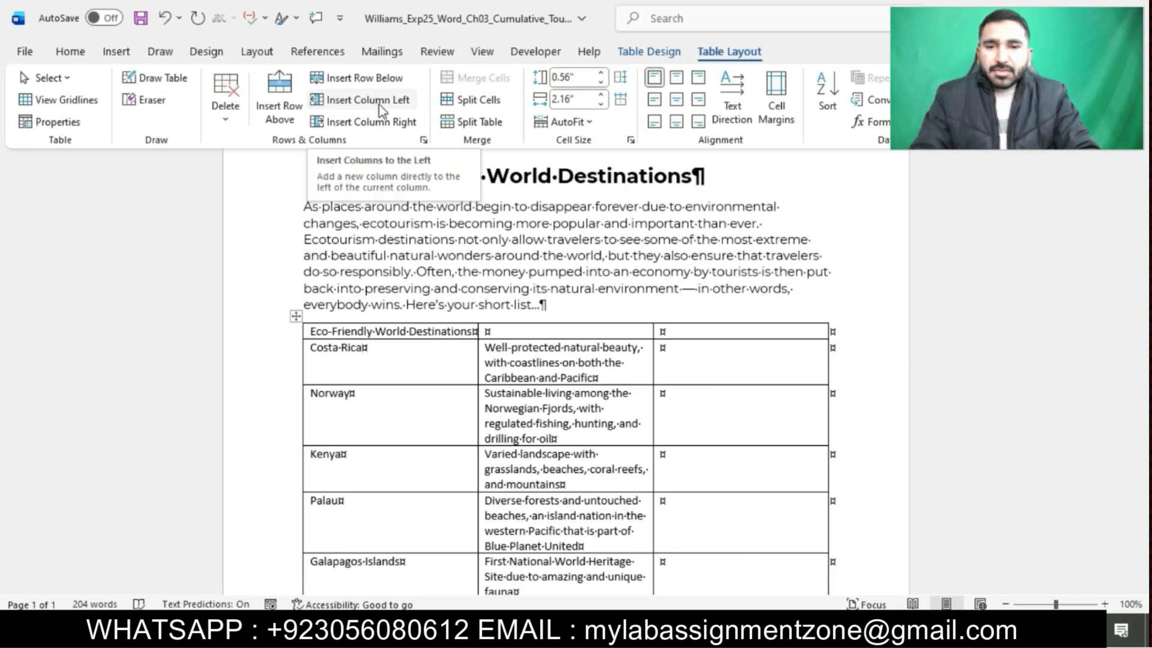
pyautogui.click(287, 98)
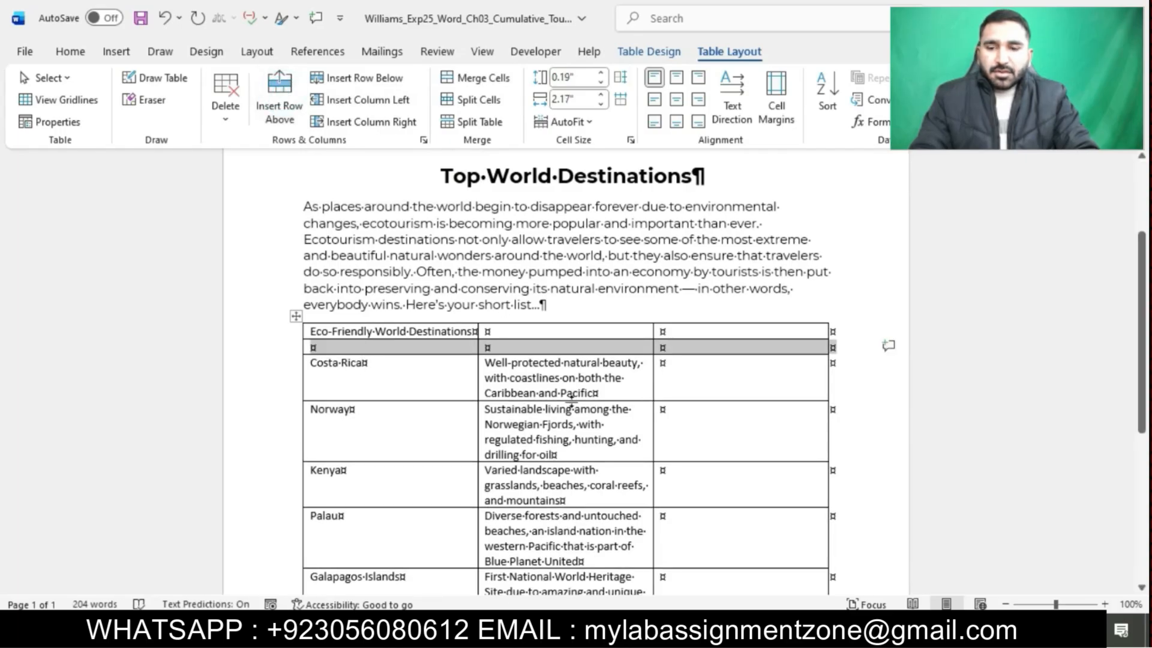
# Check the first cell's text in step 4 and enter Destination in the first cell of the new row in the Ecotourism document.
pyautogui.moveTo(521, 636)
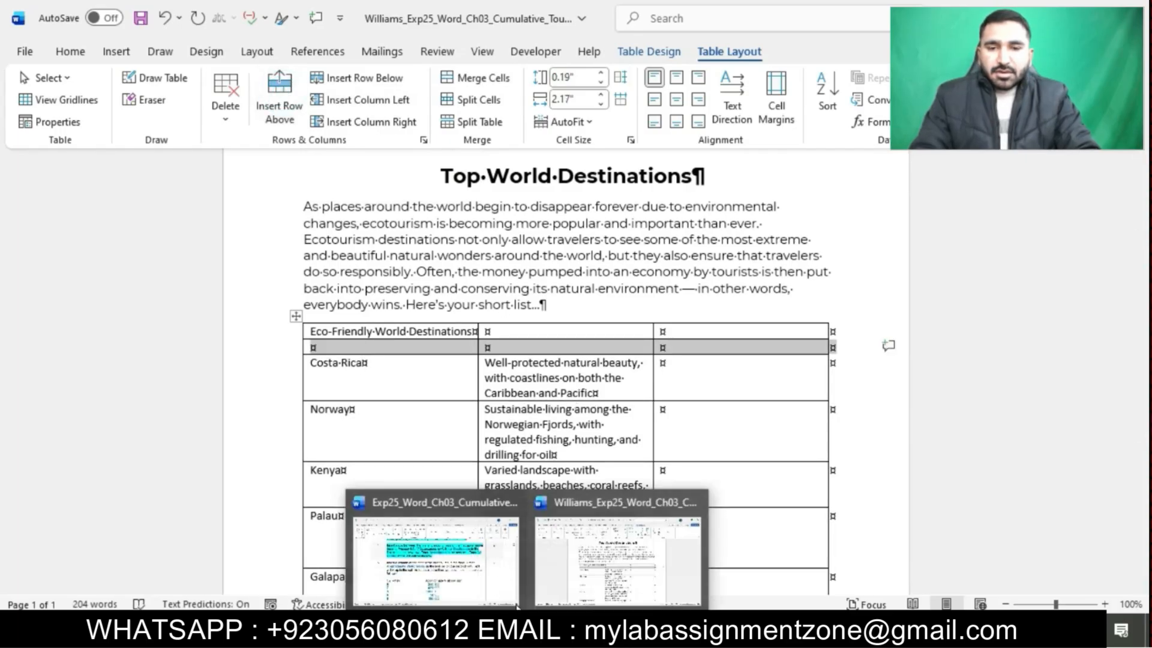
pyautogui.click(492, 574)
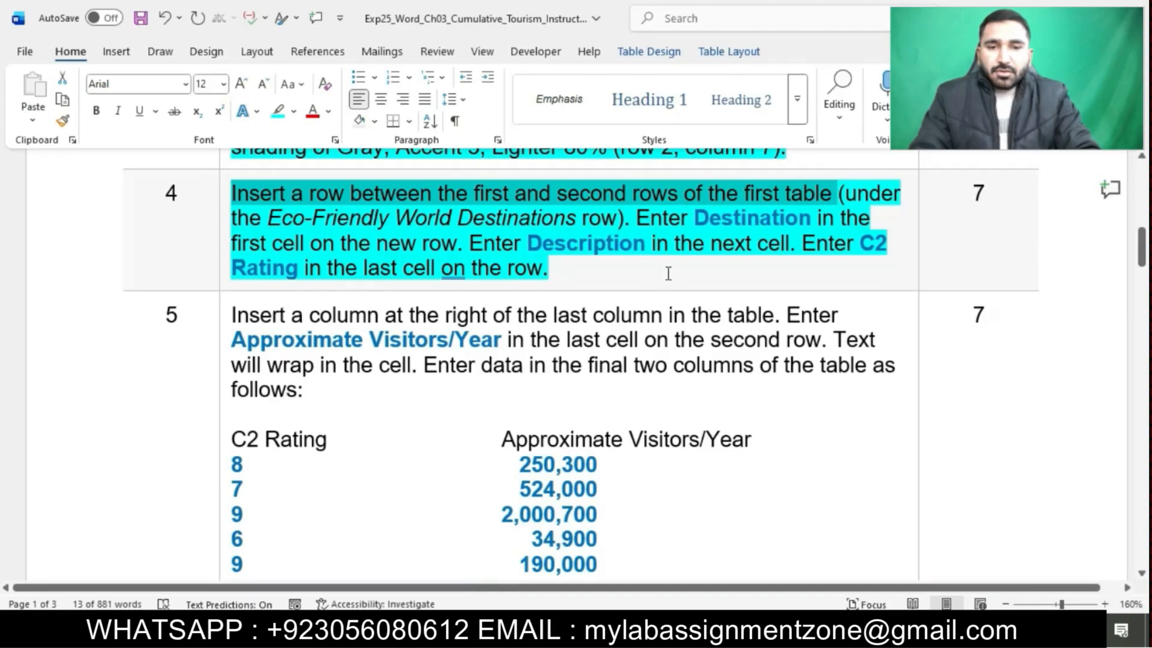
pyautogui.moveTo(644, 224); pyautogui.dragTo(466, 246)
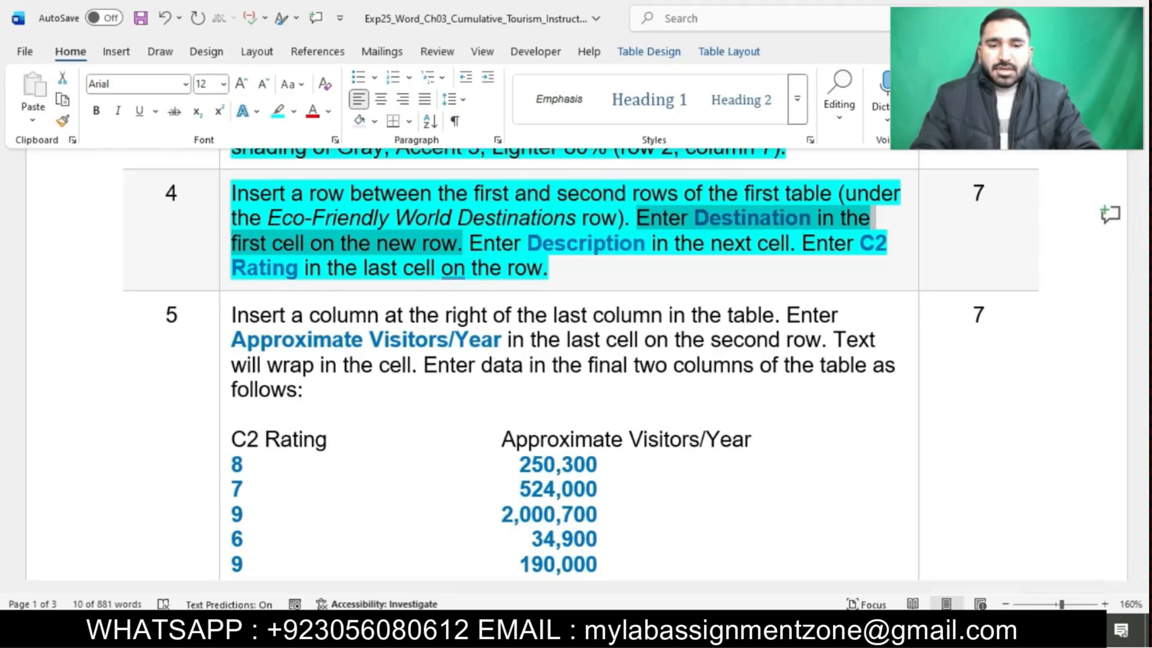
pyautogui.moveTo(526, 633)
pyautogui.click(618, 558)
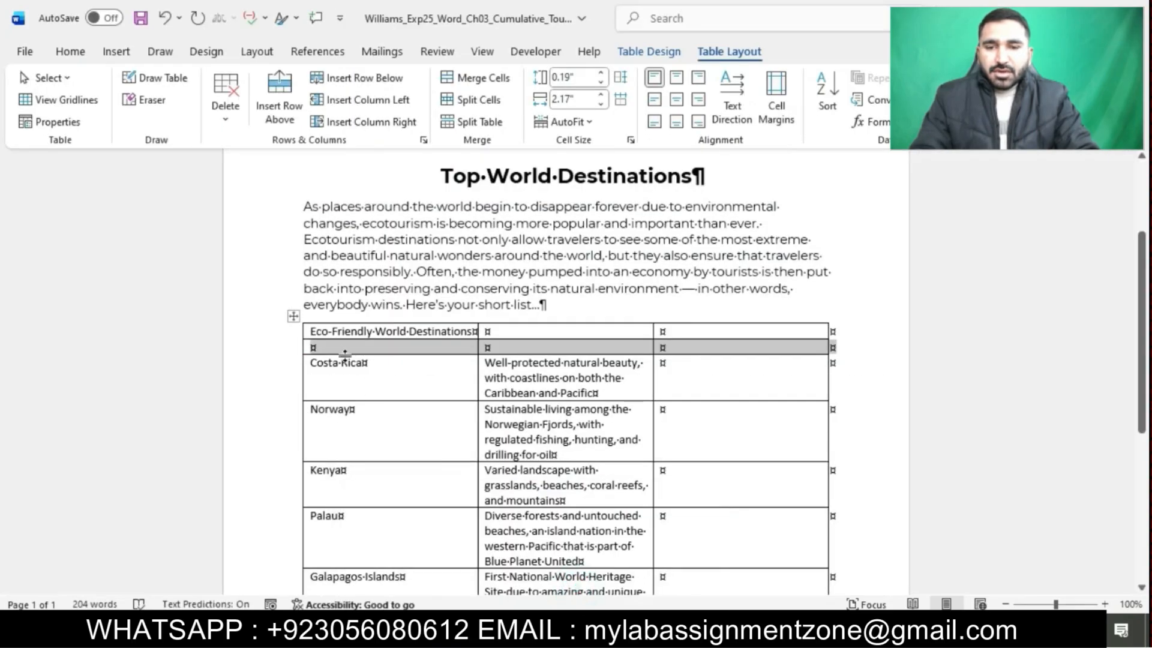
pyautogui.click(313, 347)
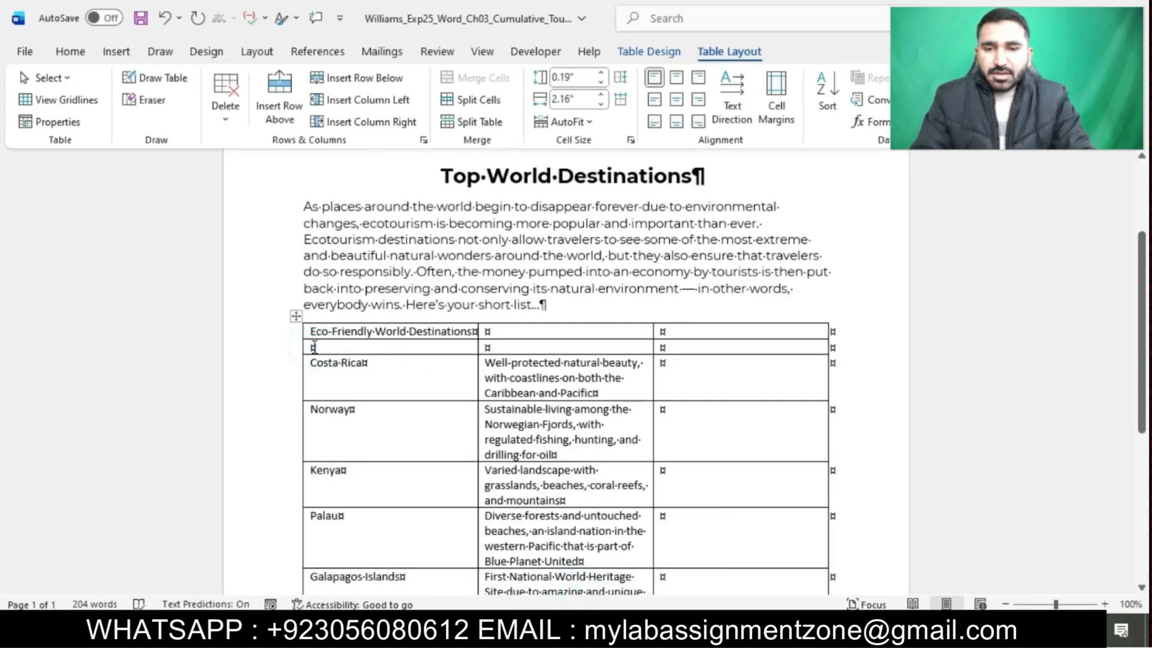
pyautogui.write('Destination')
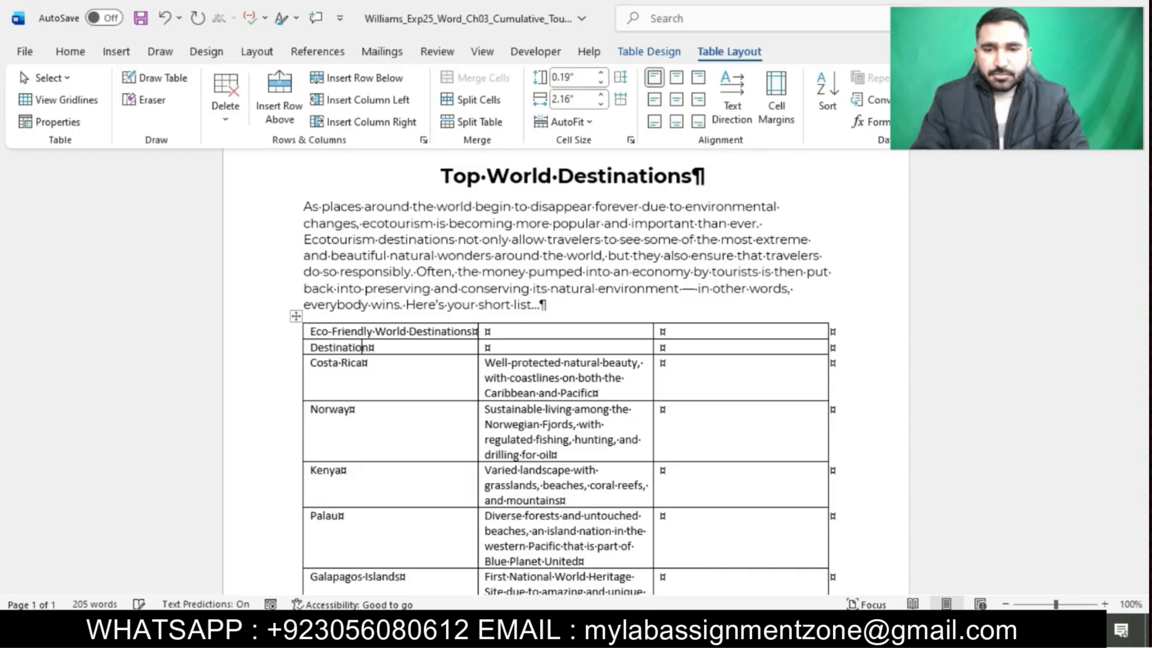
# Check the next cell's text in step 4 and enter Description in the second cell of the new row.
pyautogui.click(488, 348)
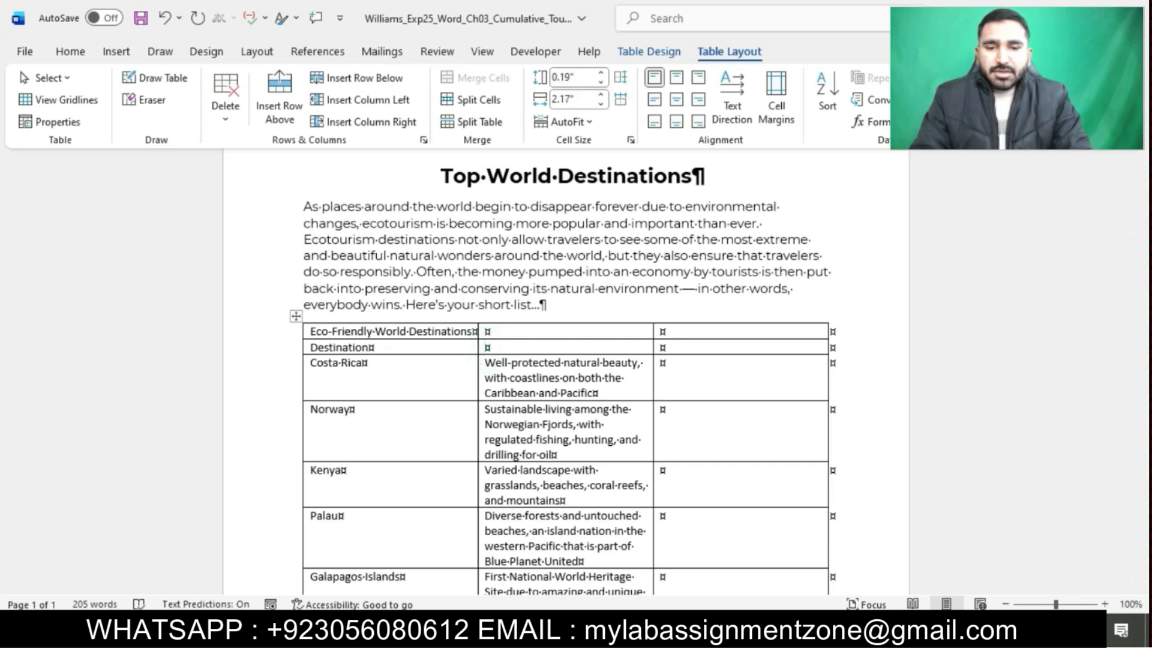
pyautogui.moveTo(523, 630)
pyautogui.click(516, 604)
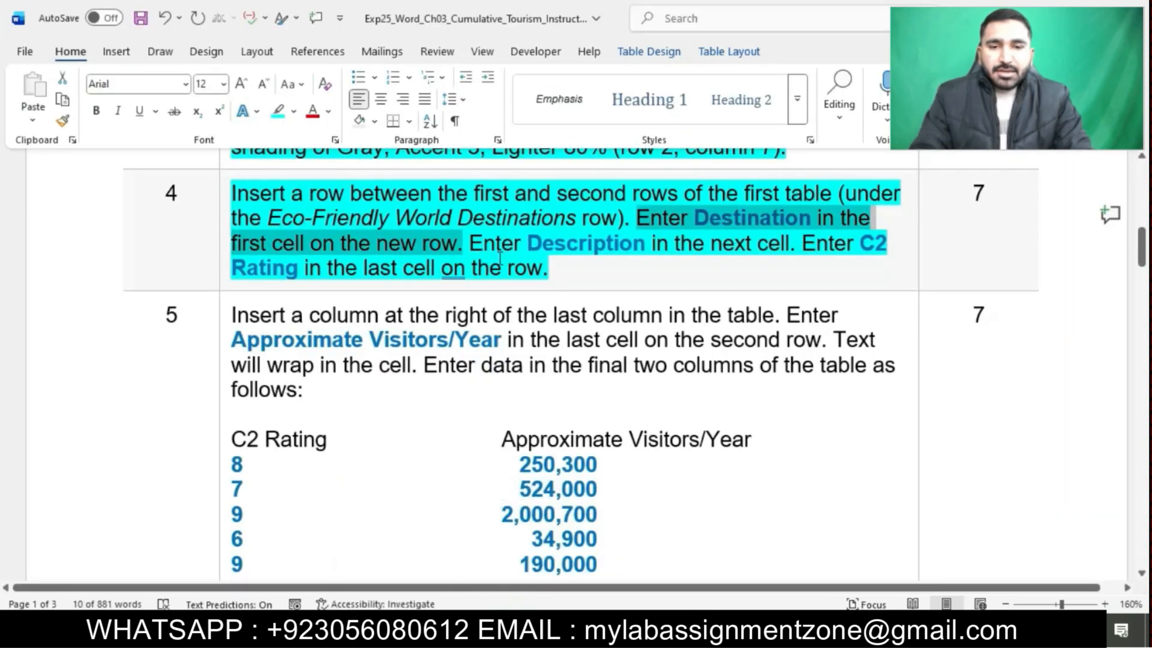
pyautogui.moveTo(528, 252); pyautogui.dragTo(647, 248)
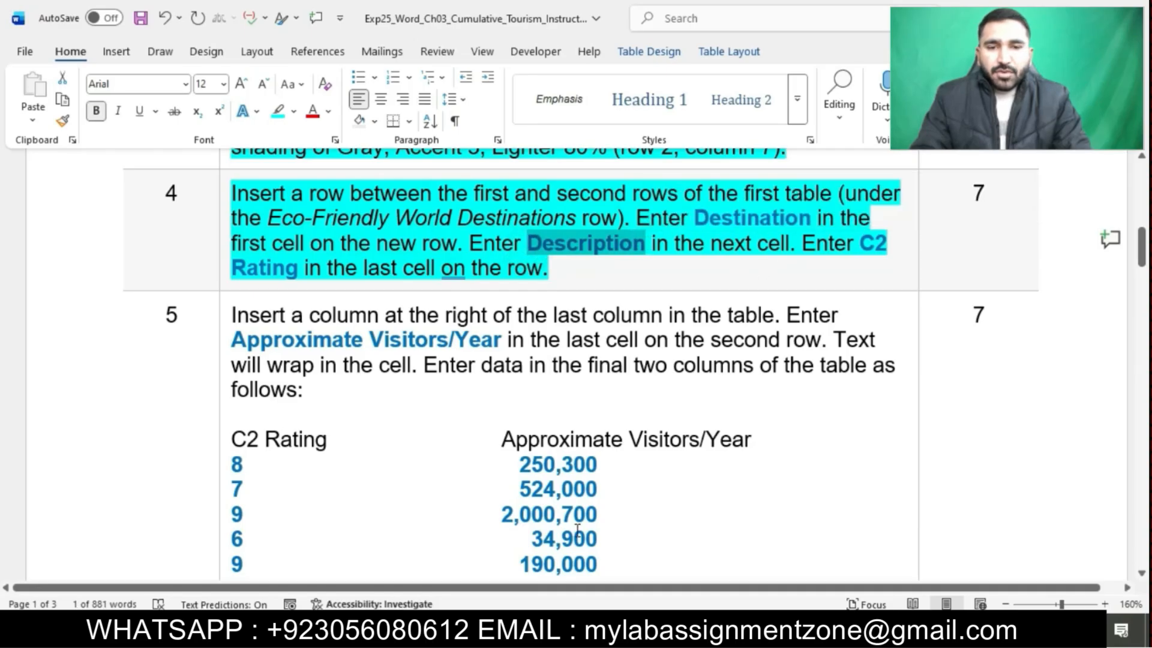
pyautogui.moveTo(504, 633)
pyautogui.click(590, 579)
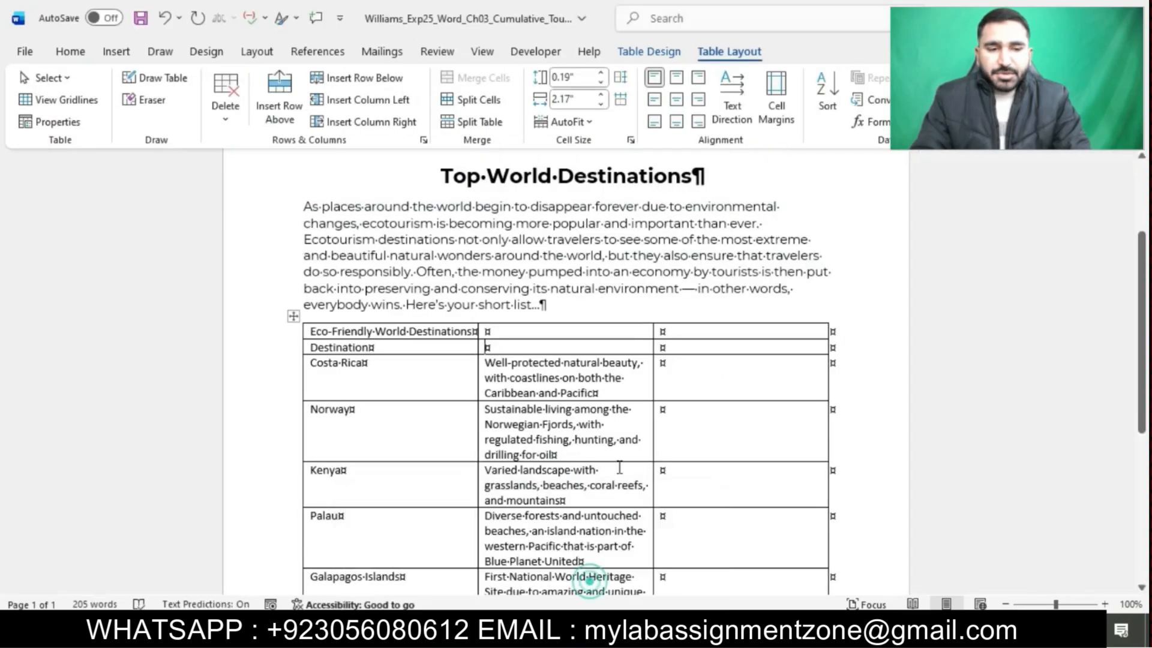
pyautogui.write('D')
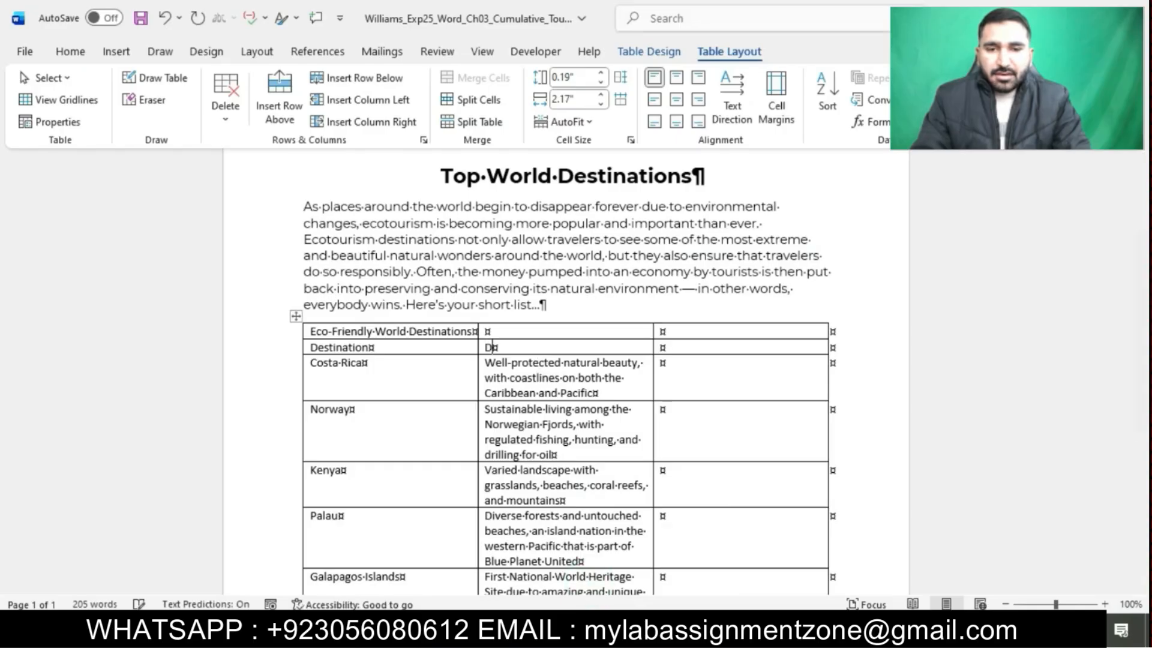
pyautogui.write('escription')
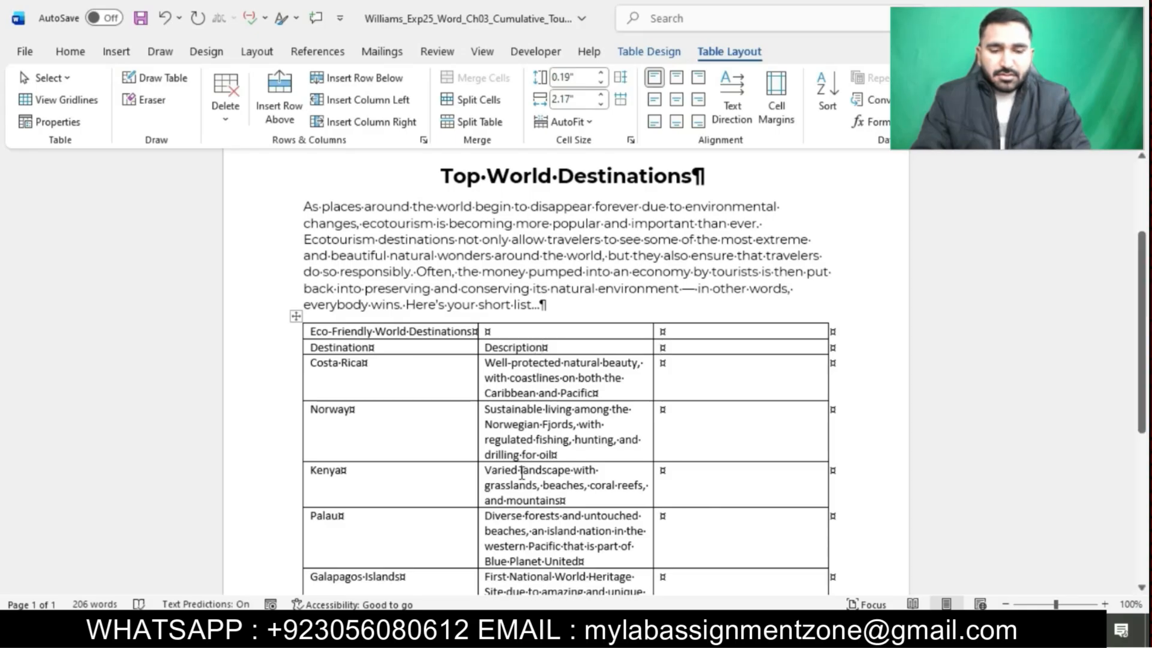
# Check the last cell's text in step 4 and enter C2 Rating in the last cell of the new row.
pyautogui.click(496, 594)
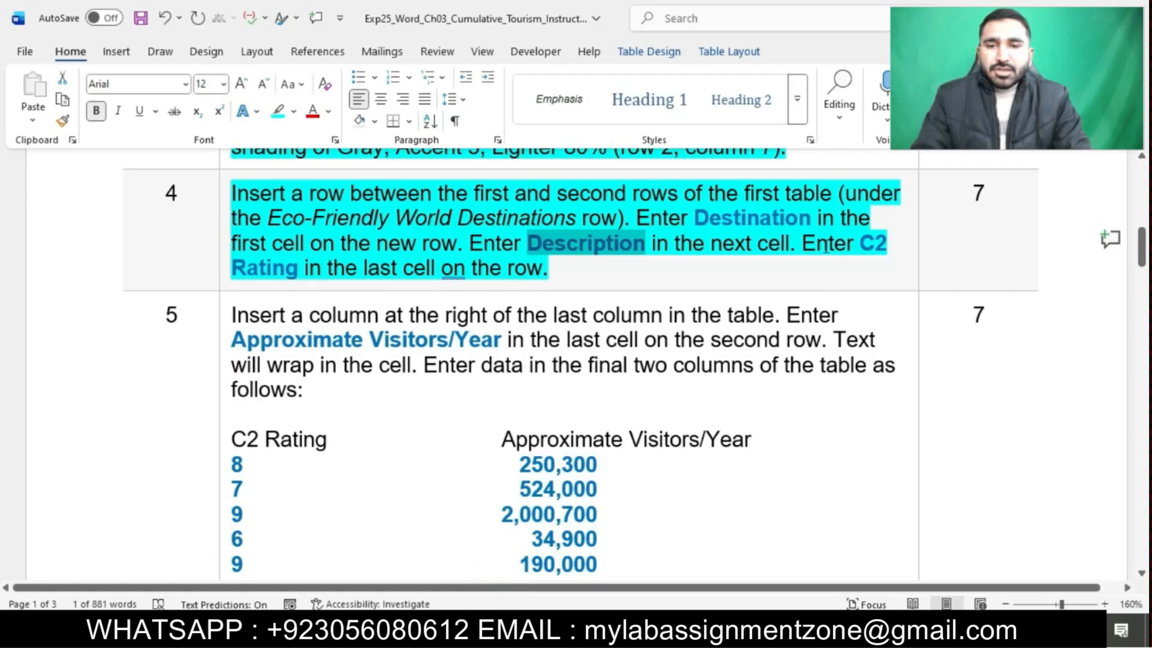
pyautogui.moveTo(860, 243); pyautogui.dragTo(548, 269)
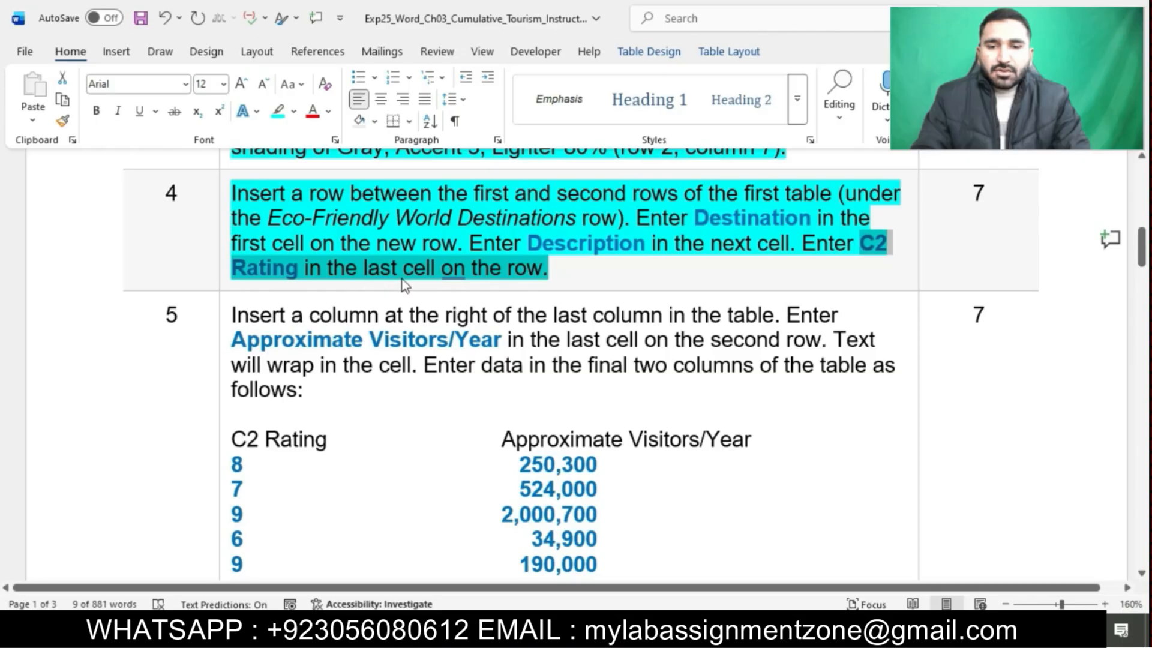
pyautogui.click(526, 630)
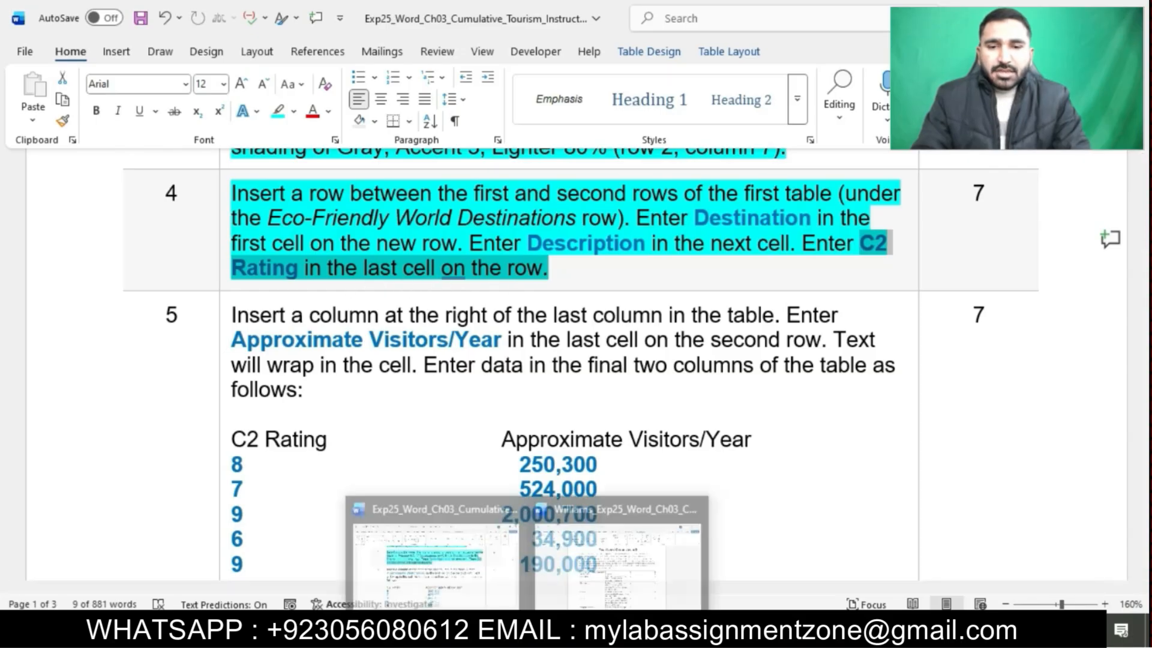
pyautogui.click(596, 599)
pyautogui.write('C2 Rating')
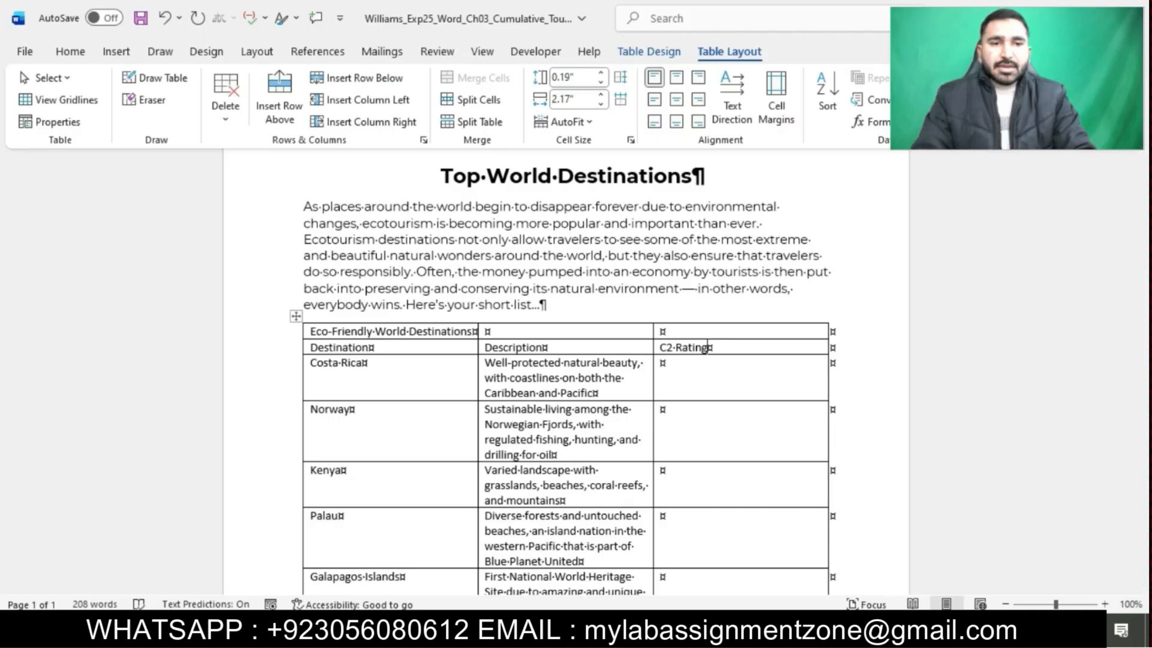
# Return to the instructions document and highlight the step 5 instruction text and data list in turquoise.
pyautogui.click(492, 576)
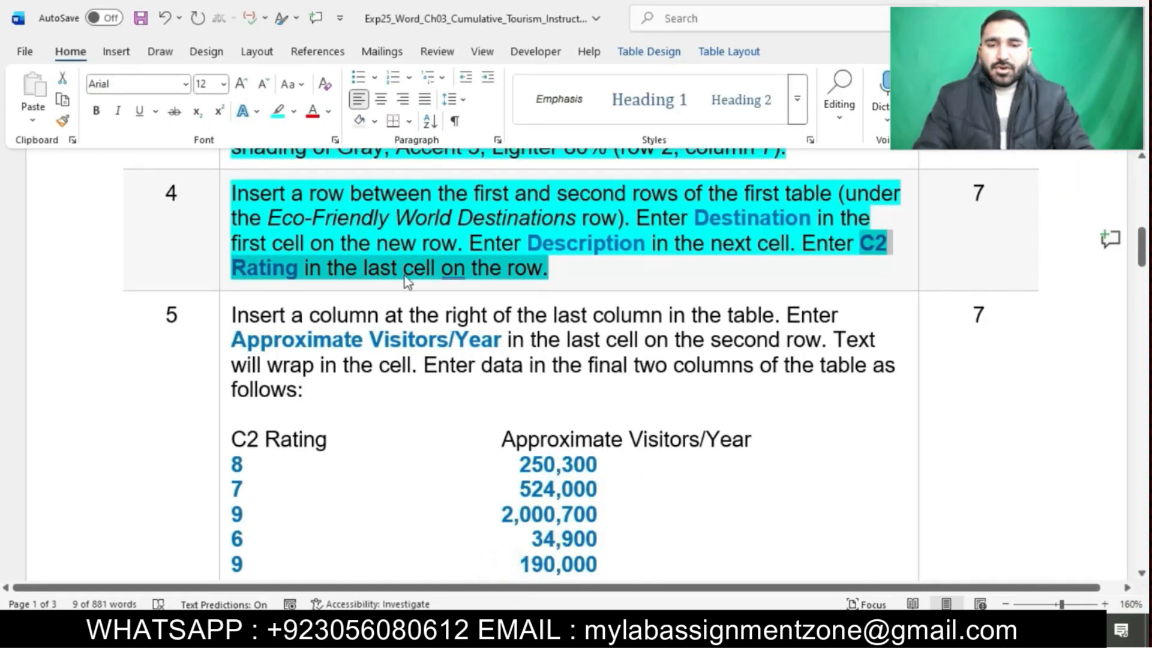
pyautogui.click(491, 271)
pyautogui.scroll(-2, 493, 274)
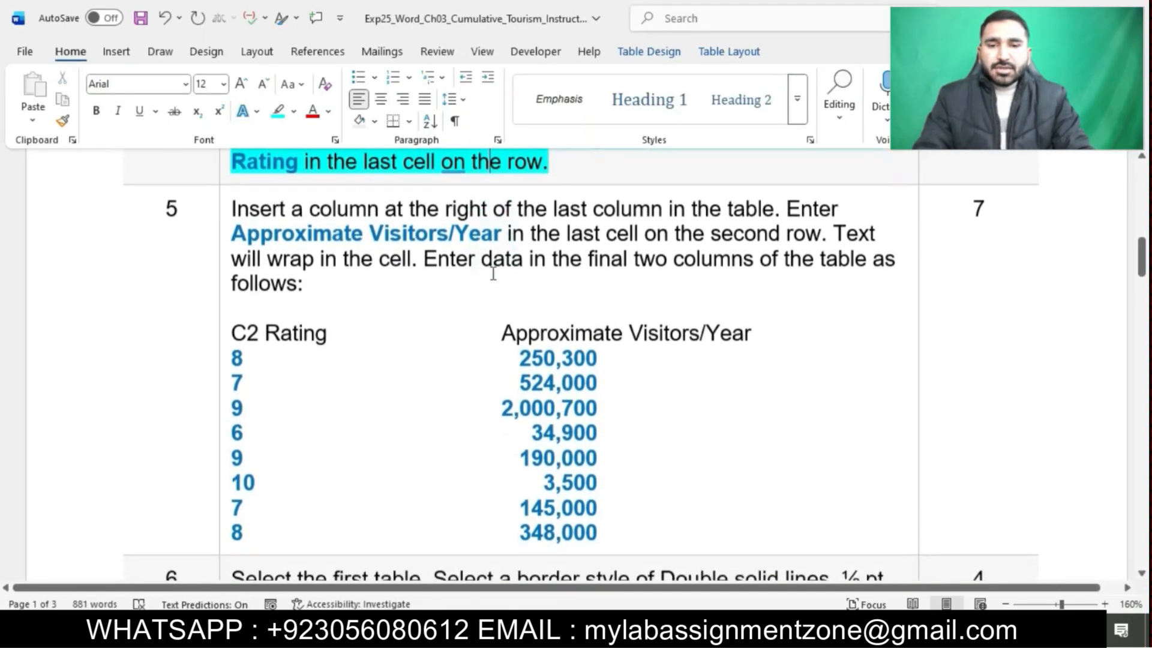
pyautogui.click(233, 207)
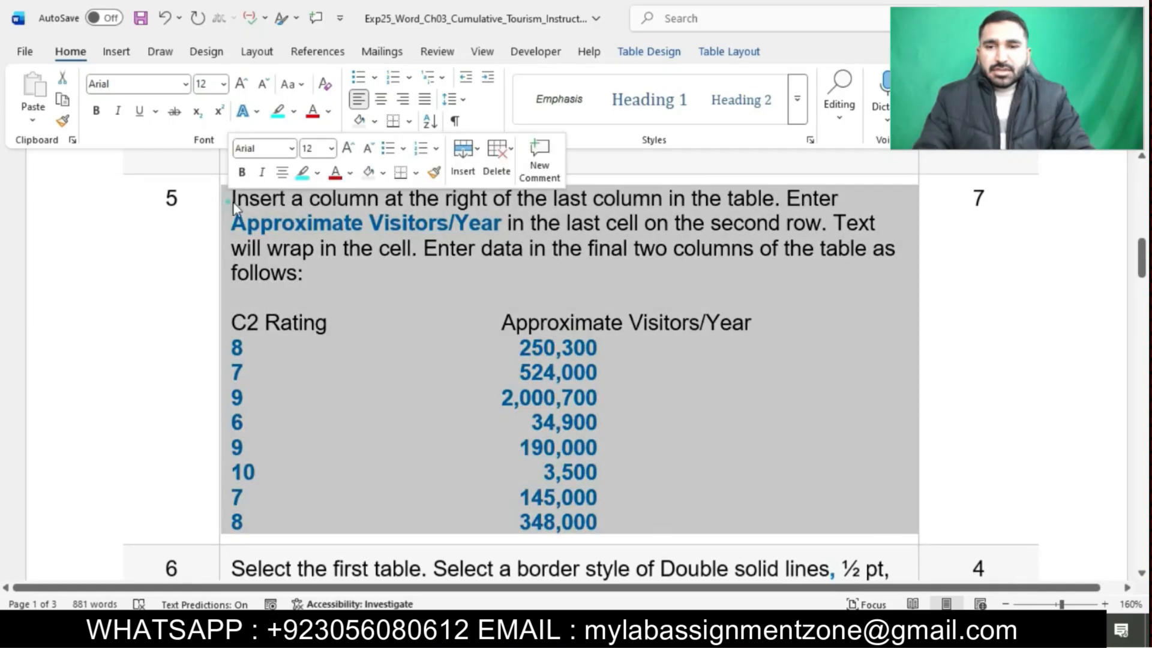
pyautogui.click(302, 172)
pyautogui.click(354, 275)
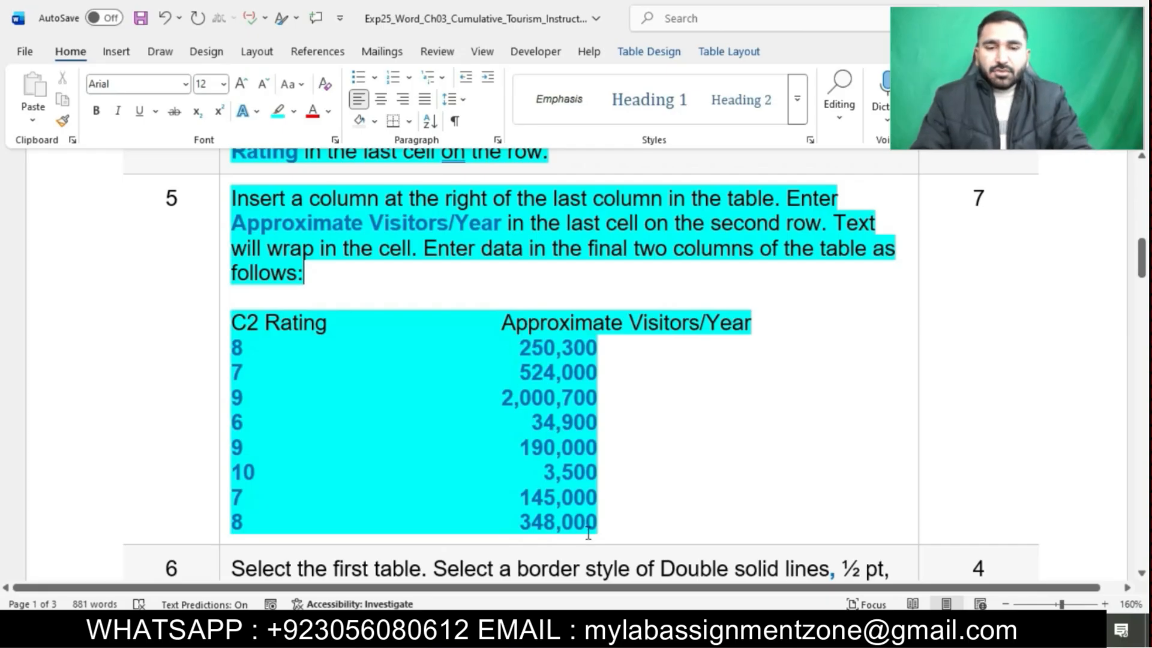
# Review the first instruction of step 5 and insert a column to the right of C2 Rating in the Ecotourism document's table.
pyautogui.moveTo(238, 204); pyautogui.dragTo(774, 198)
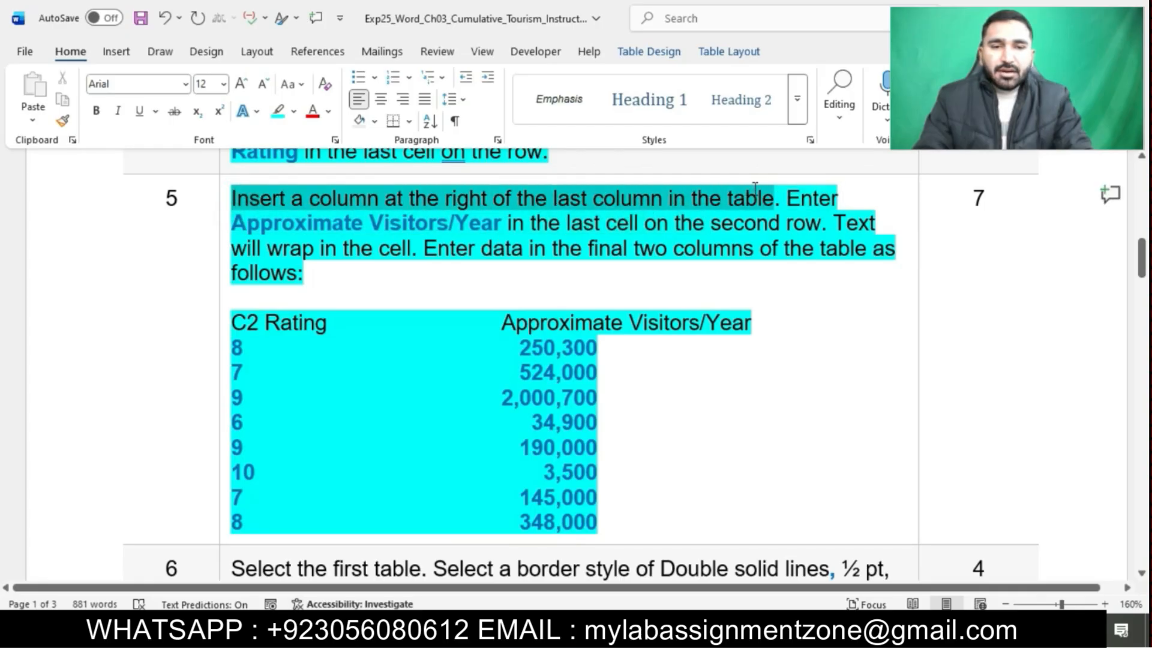
pyautogui.moveTo(526, 635)
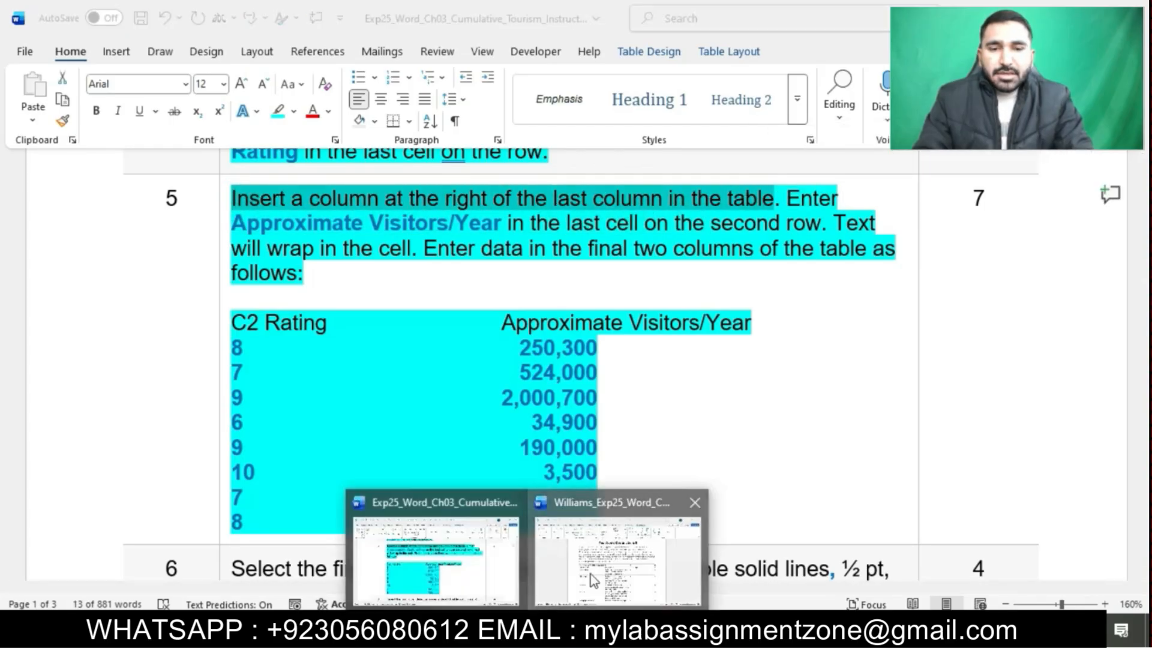
pyautogui.click(618, 558)
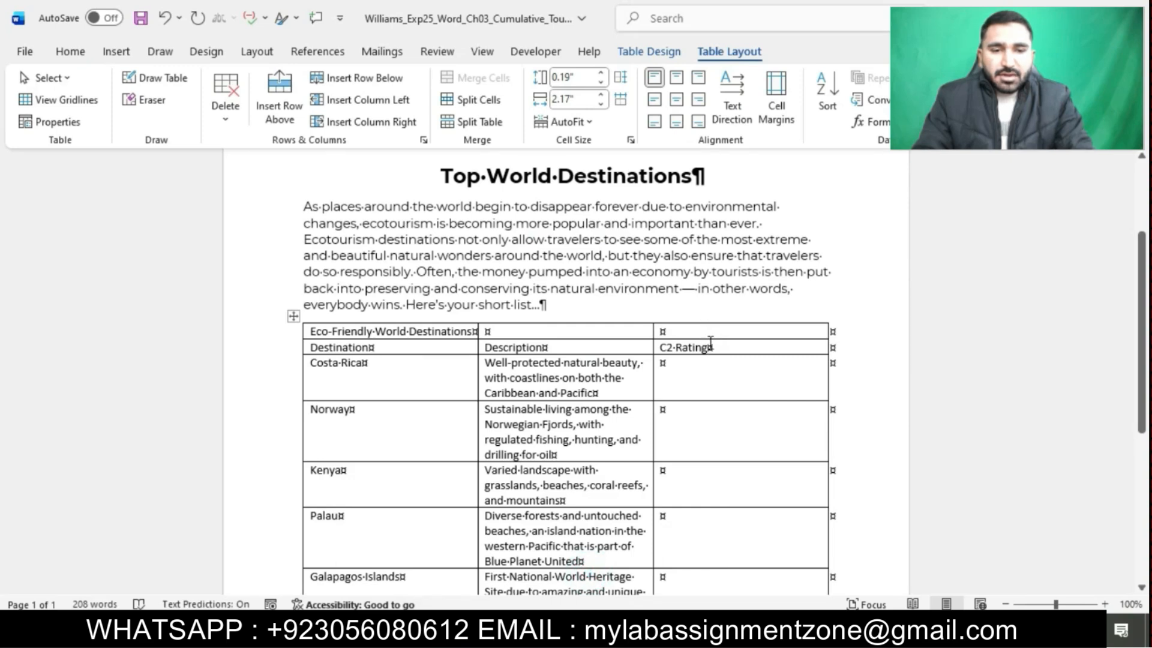
pyautogui.click(708, 343)
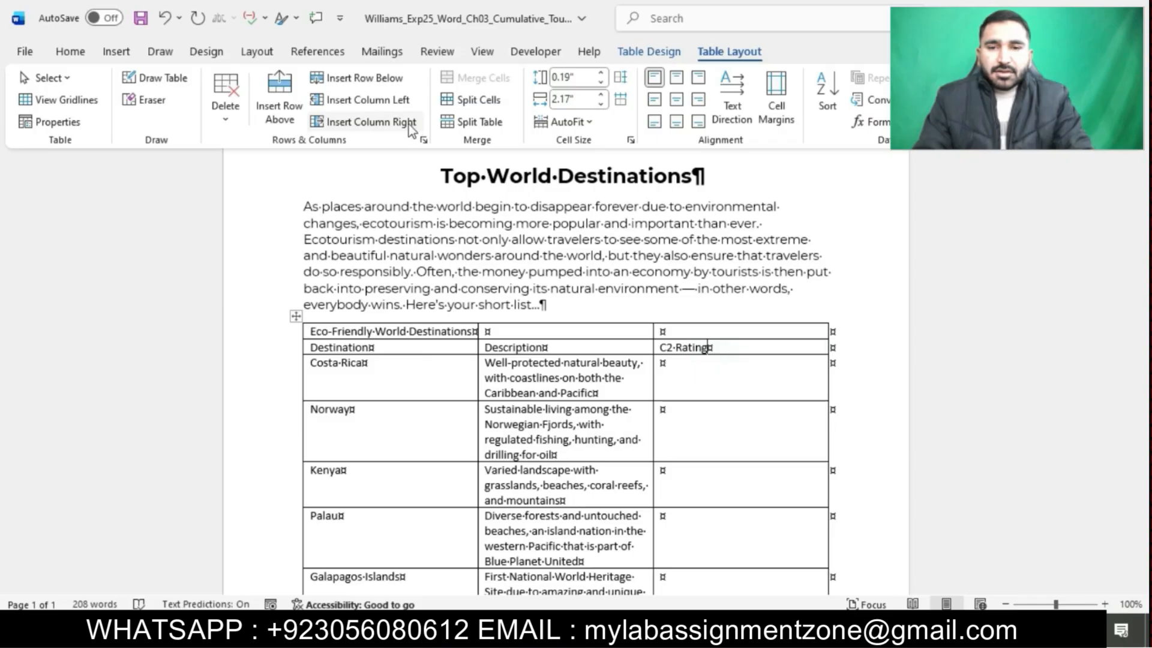
pyautogui.click(365, 129)
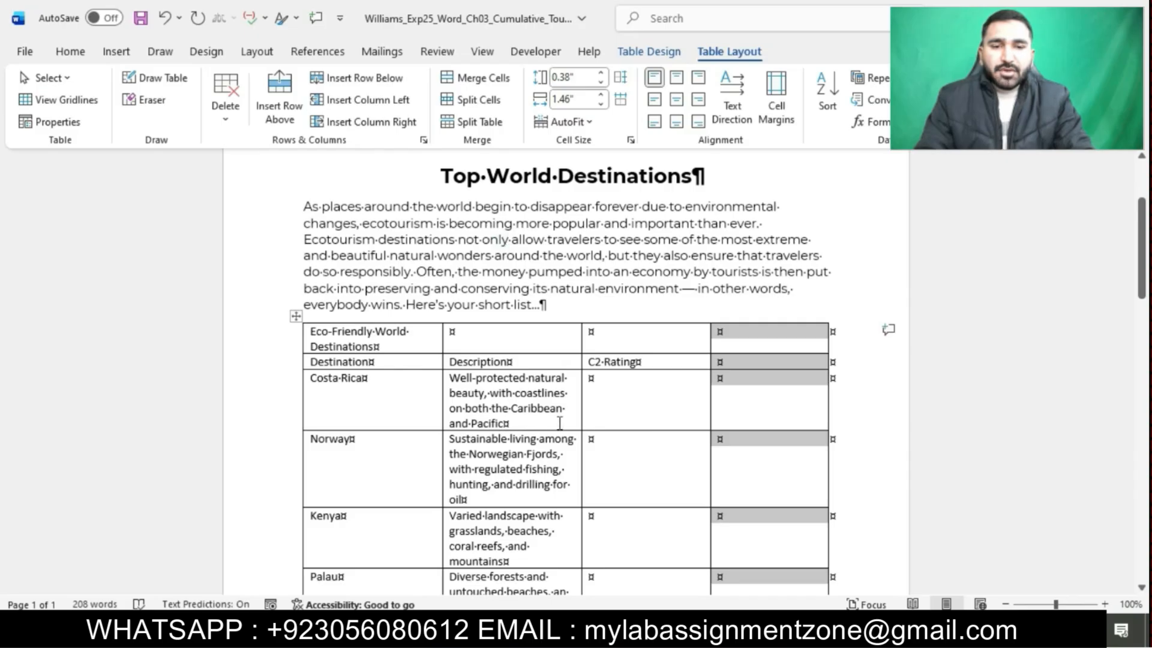
# Check the heading text in step 5 and enter Approximate in the last cell of the table's second row.
pyautogui.moveTo(530, 631)
pyautogui.click(502, 573)
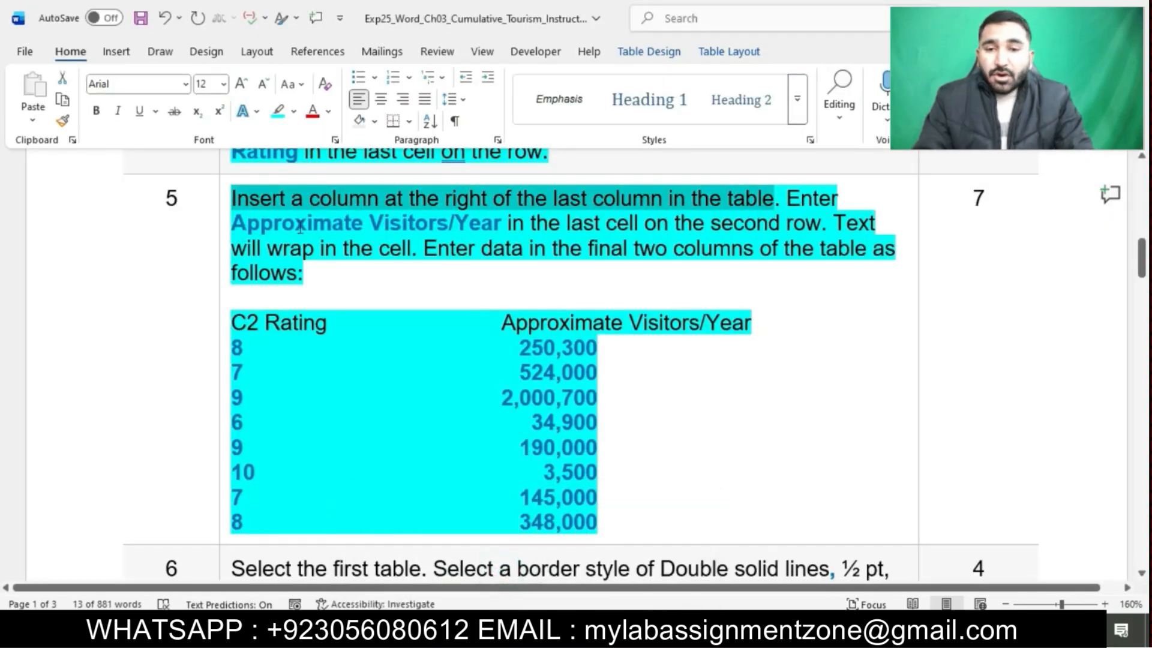
pyautogui.click(243, 224)
pyautogui.moveTo(275, 228); pyautogui.dragTo(504, 225)
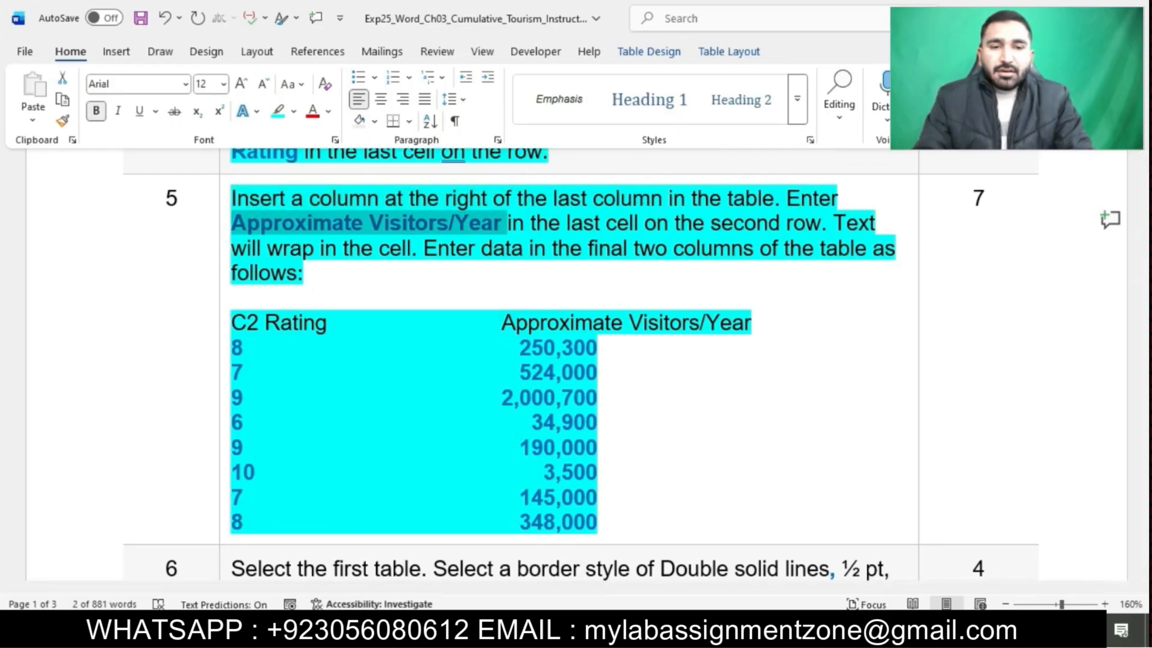
pyautogui.moveTo(558, 633)
pyautogui.click(613, 553)
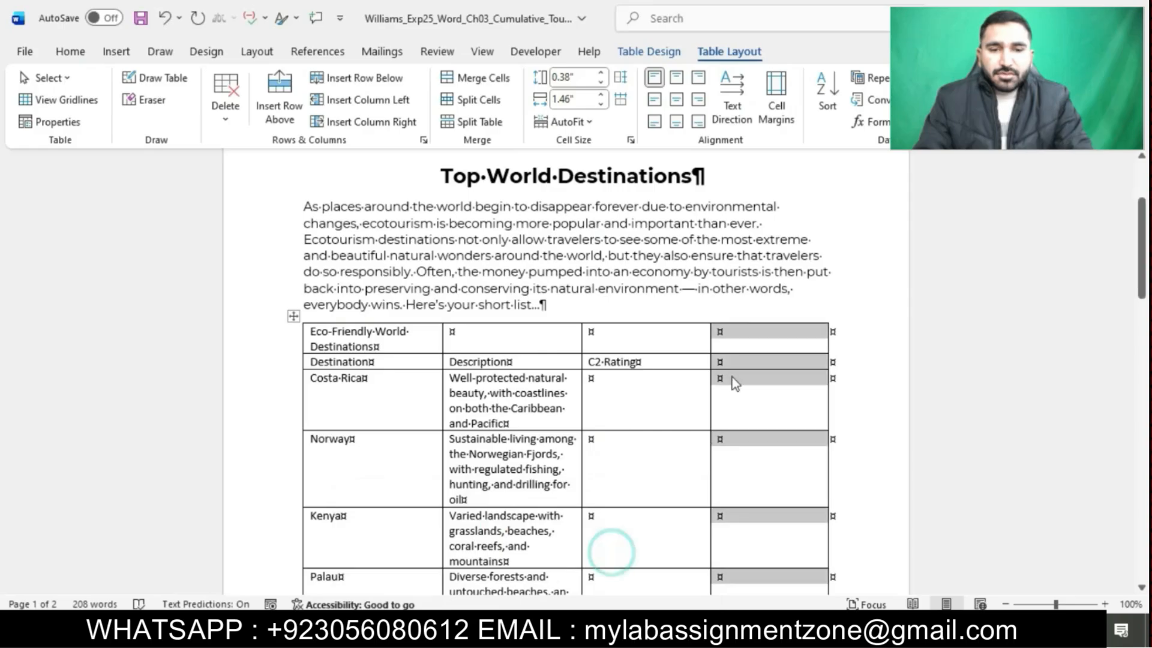
pyautogui.click(720, 362)
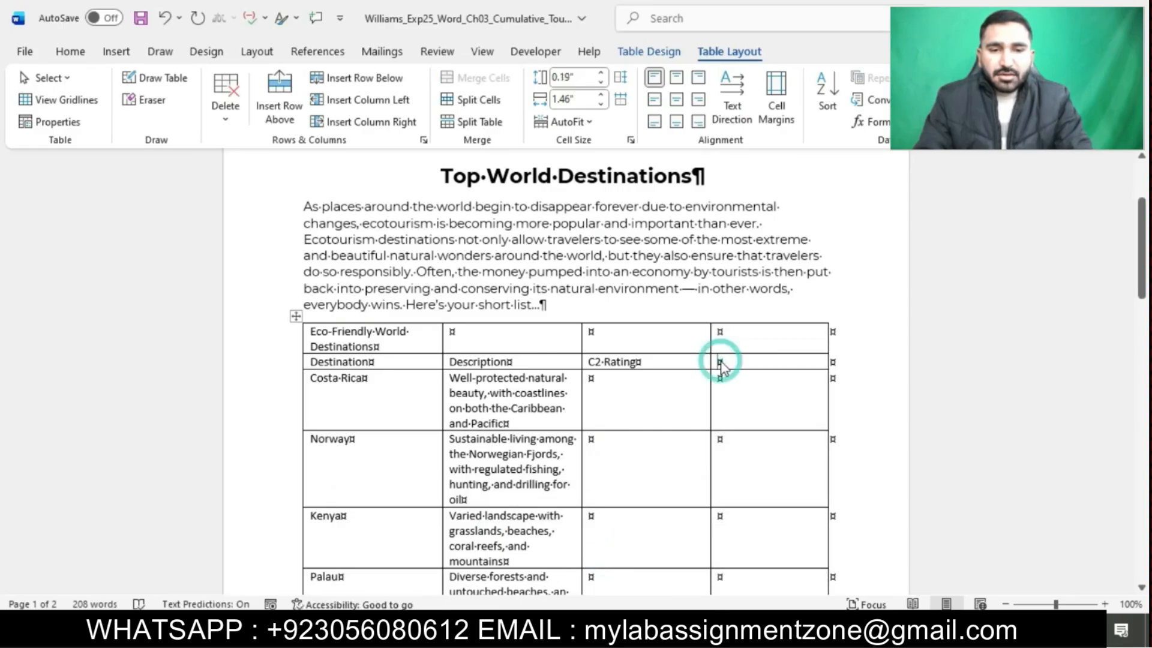
pyautogui.write('Approximate')
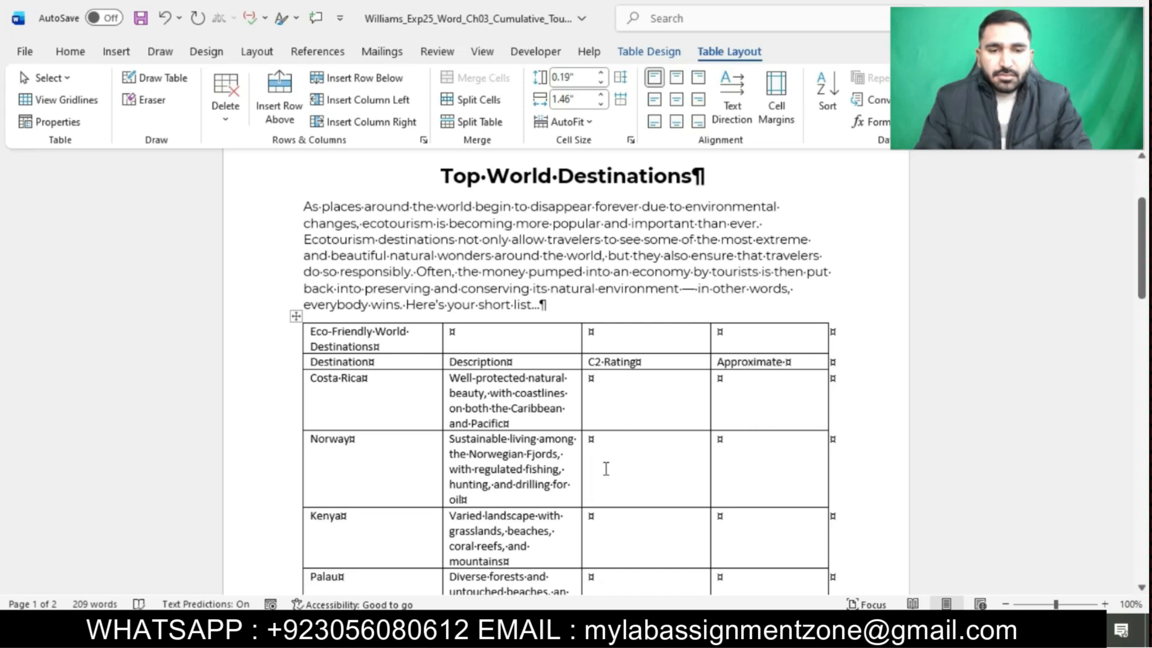
# Compare with the heading in step 5 and complete the last cell of the second row as Approximate Visitors/Year.
pyautogui.moveTo(526, 636)
pyautogui.click(508, 588)
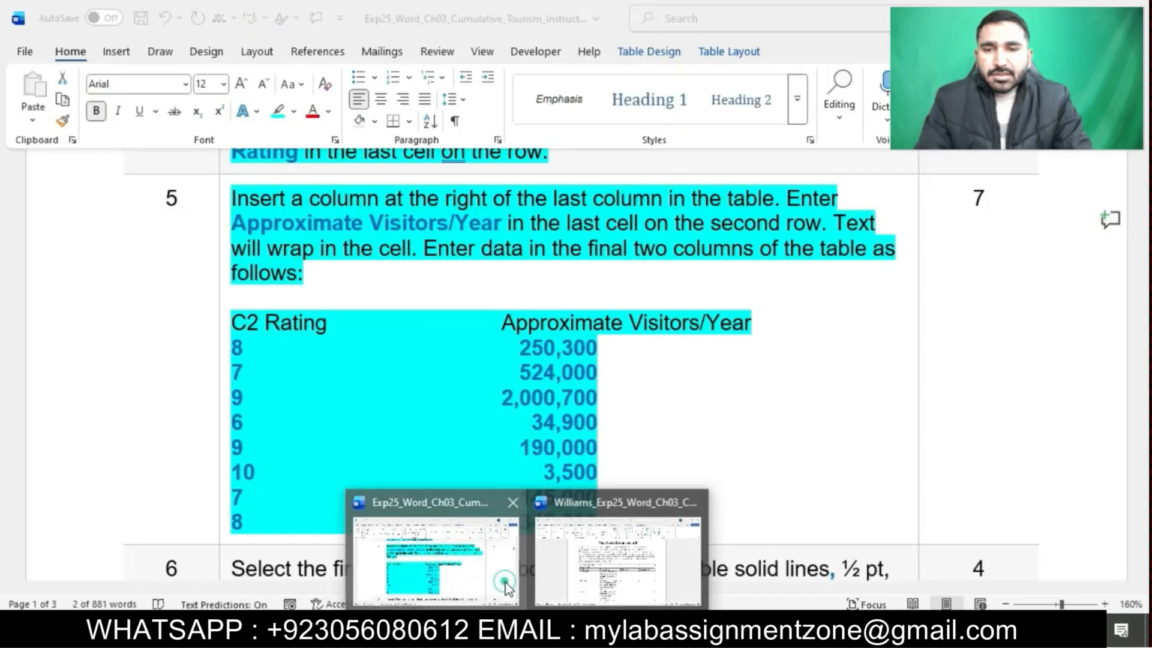
pyautogui.click(625, 557)
pyautogui.write('Visitors')
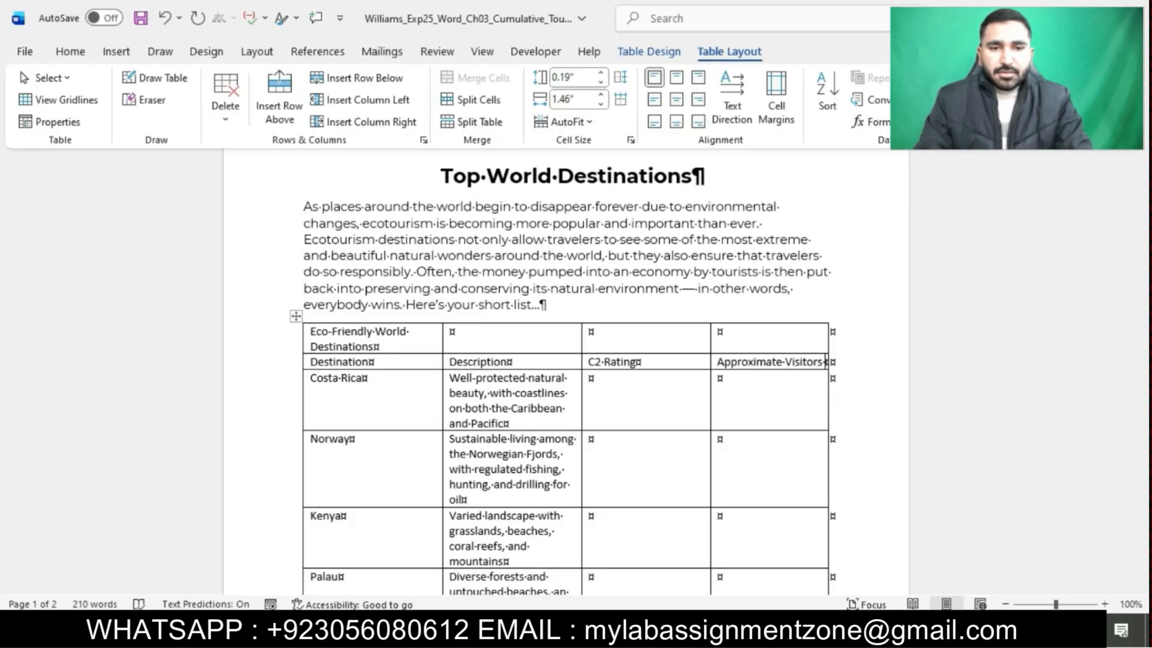
pyautogui.moveTo(516, 636)
pyautogui.click(480, 570)
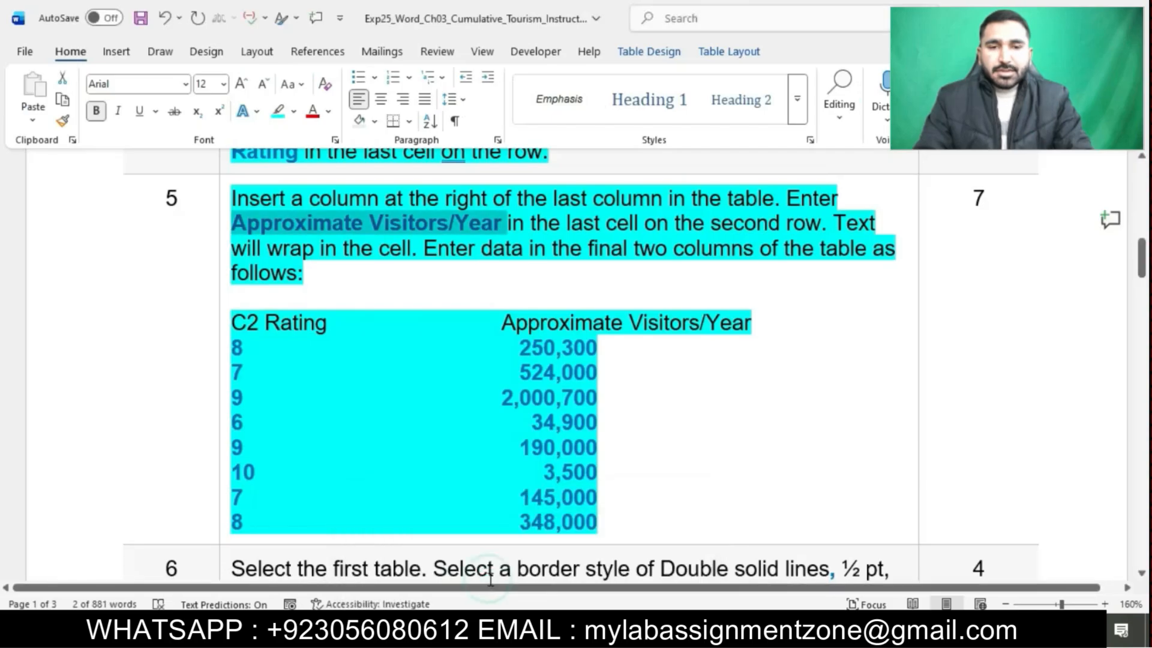
pyautogui.click(585, 578)
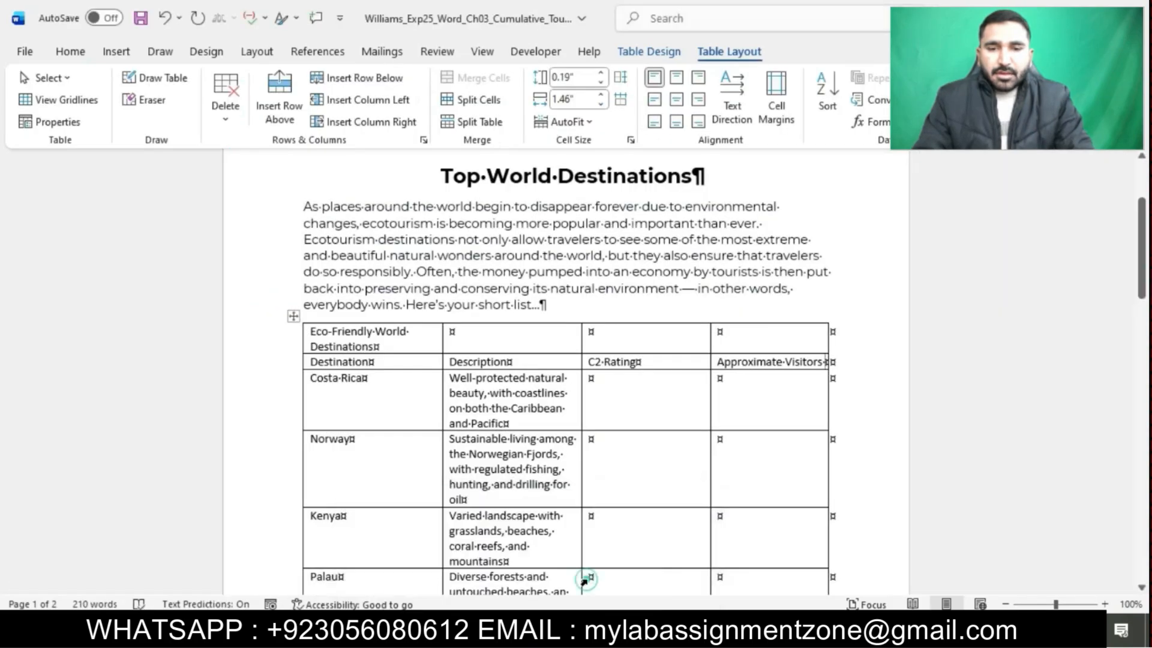
pyautogui.write('/')
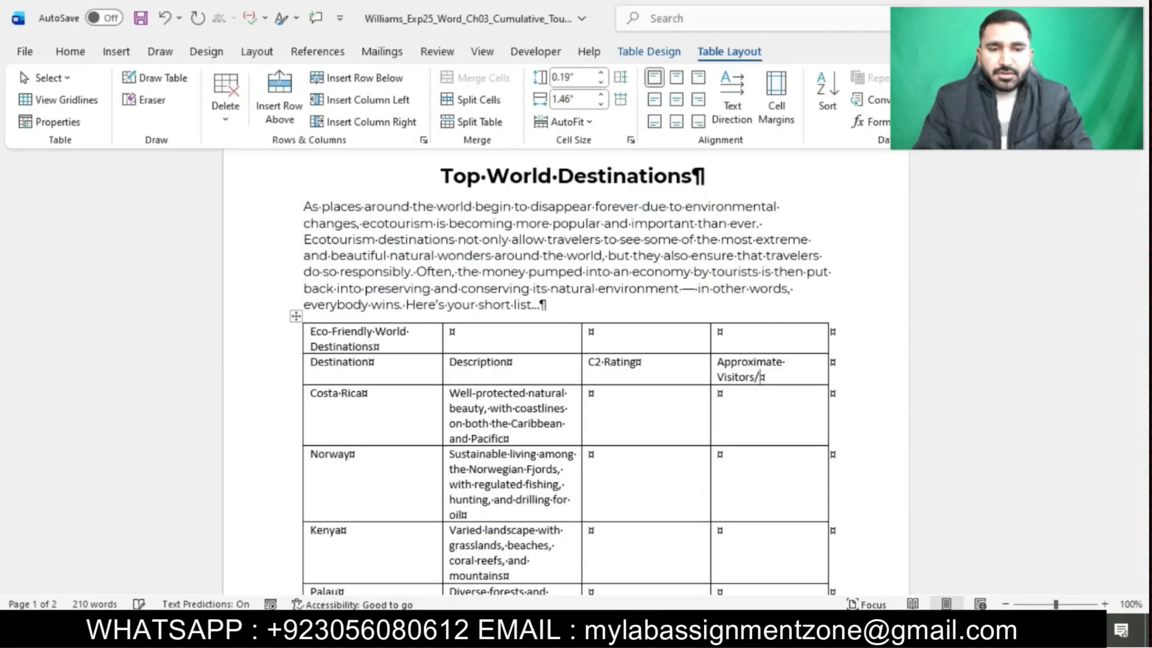
pyautogui.write('Years')
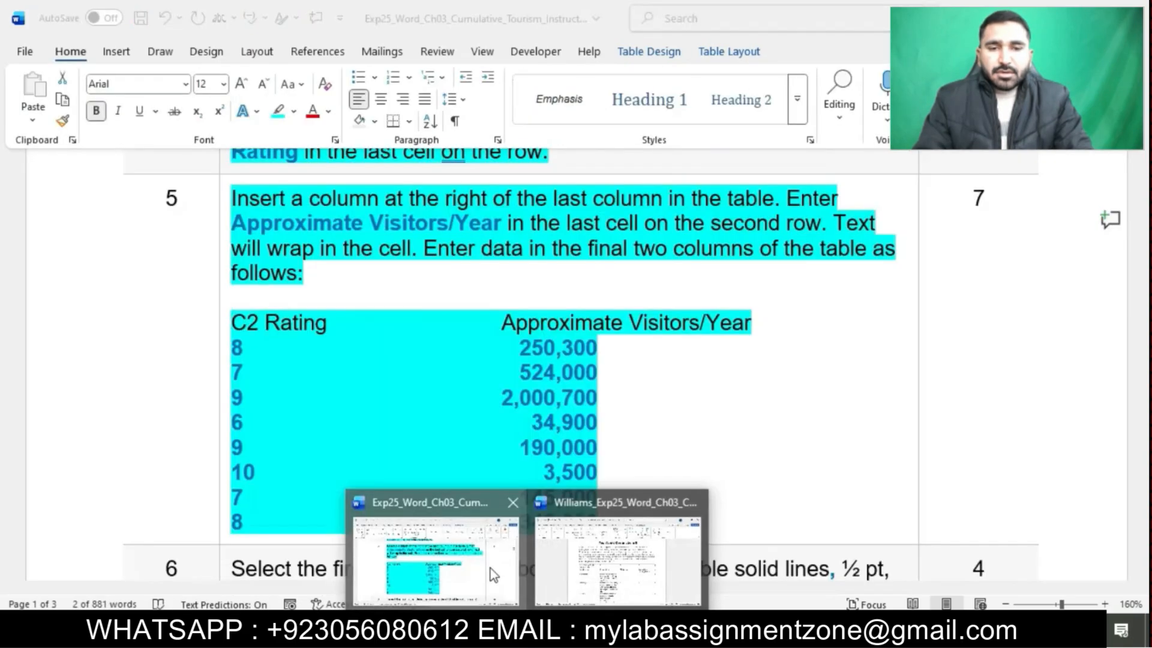
pyautogui.click(491, 567)
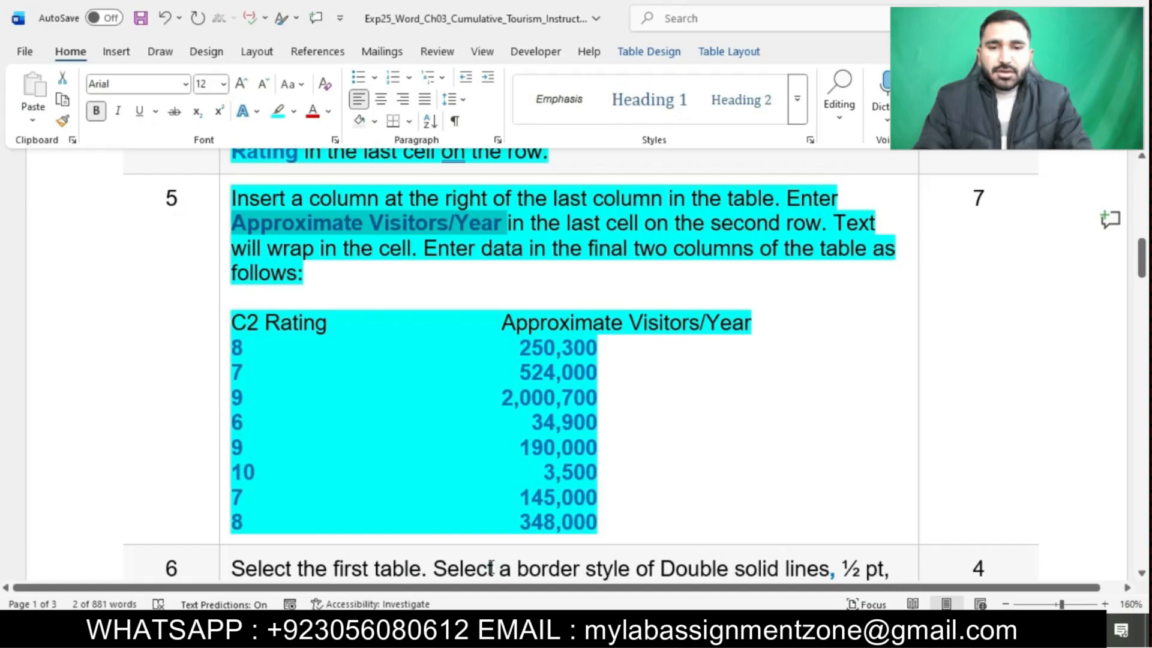
pyautogui.click(580, 570)
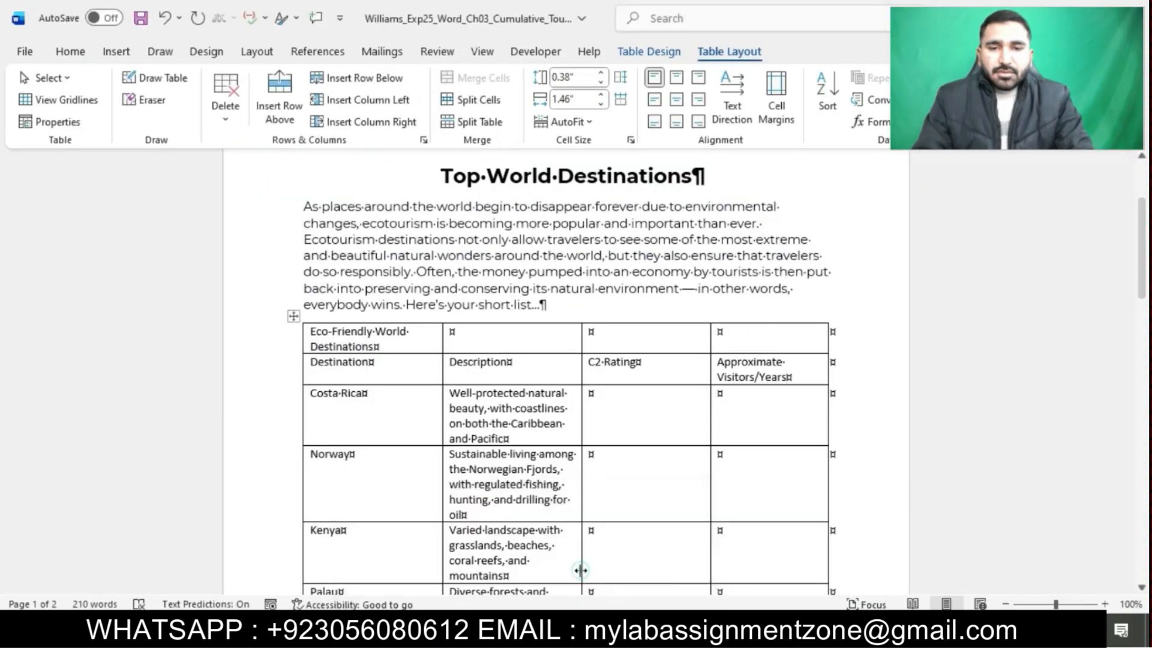
pyautogui.press('BackSpace')
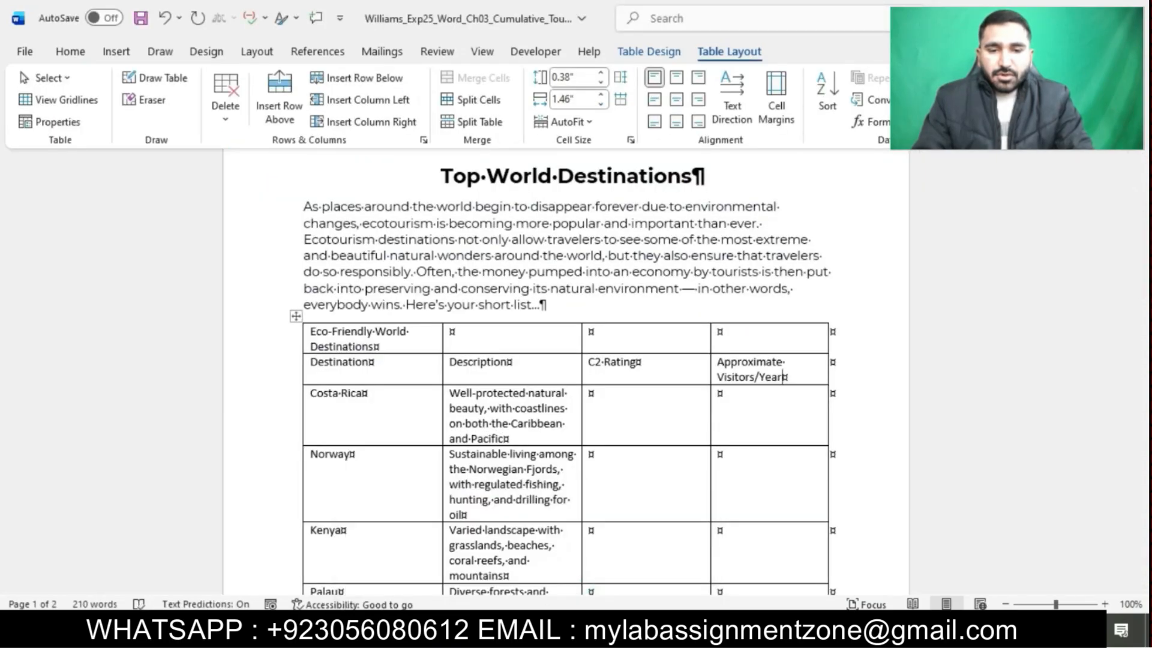
# Read the text-wrapping note in step 5 and check how the Approximate Visitors/Year heading wraps in its cell.
pyautogui.click(491, 567)
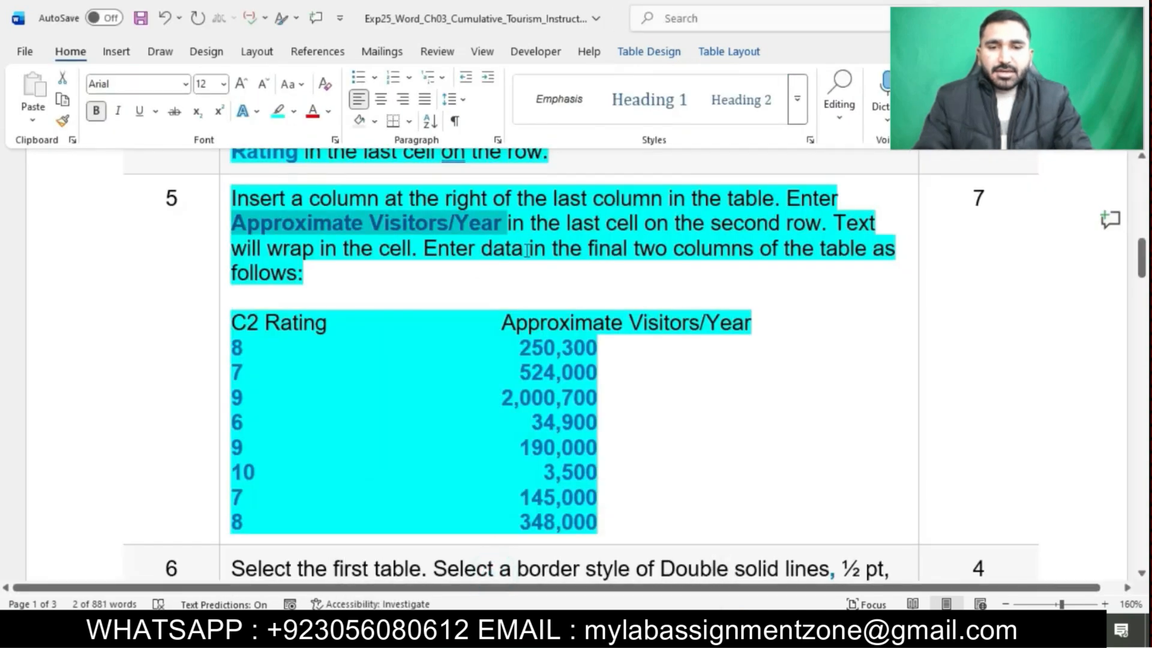
pyautogui.click(551, 248)
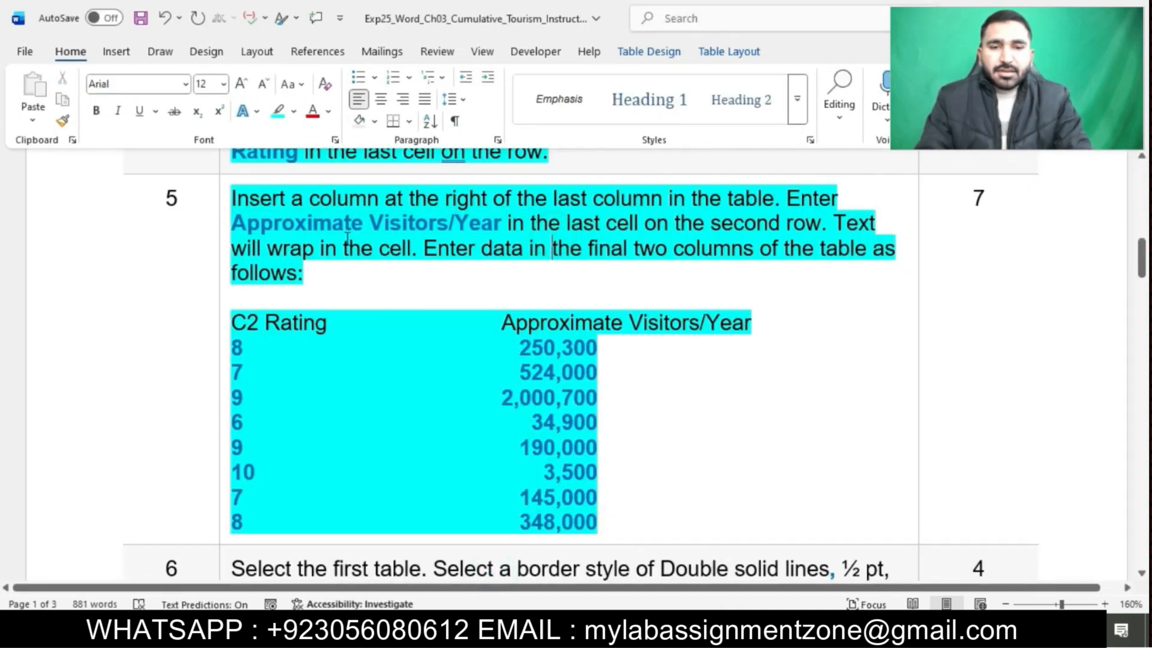
pyautogui.moveTo(837, 222); pyautogui.dragTo(416, 249)
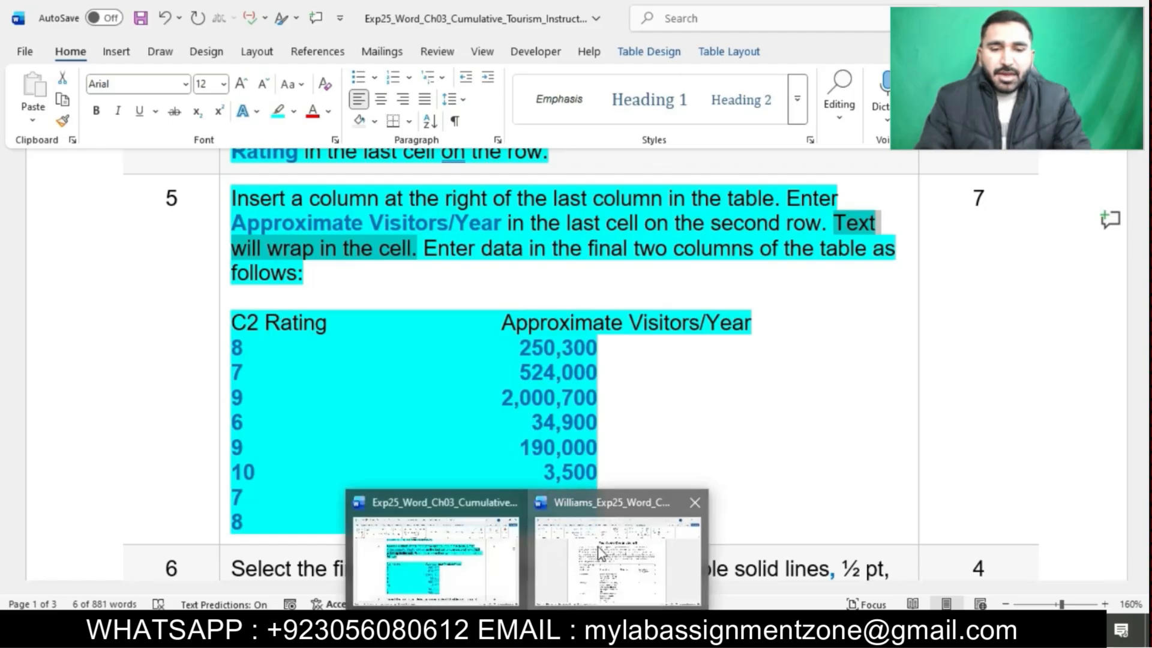
pyautogui.click(600, 528)
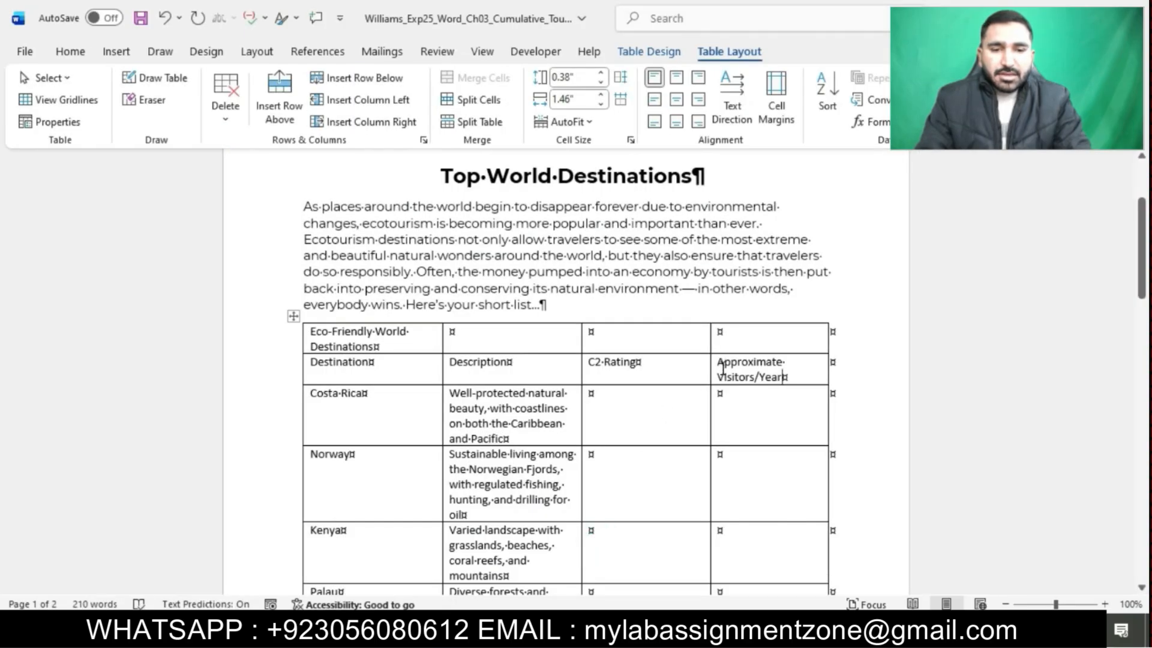
pyautogui.moveTo(722, 367); pyautogui.dragTo(786, 377)
pyautogui.click(84, 53)
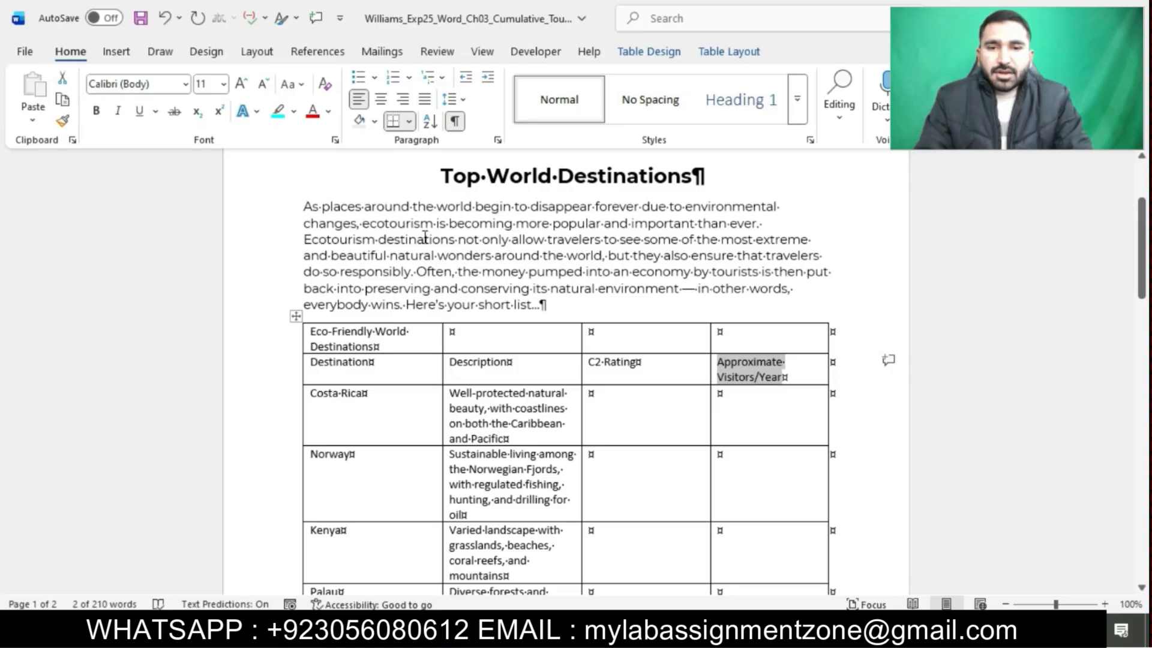
# Check the C2 Rating data in step 5 and enter 8 in the C2 Rating cell for Costa Rica.
pyautogui.moveTo(569, 633)
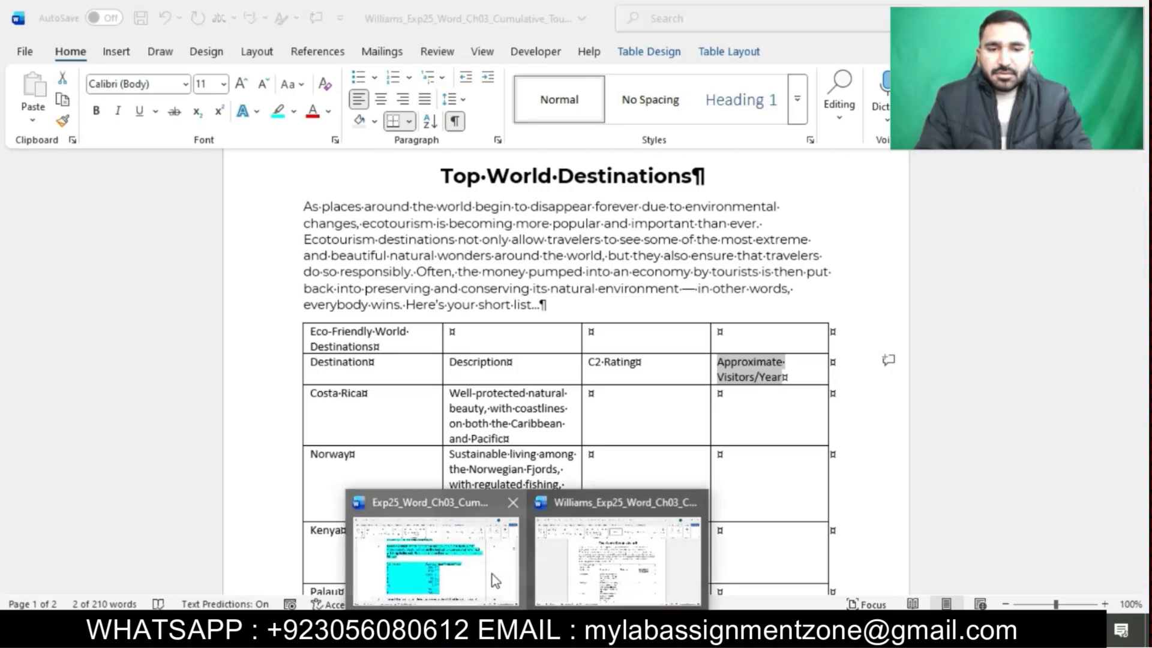
pyautogui.click(491, 570)
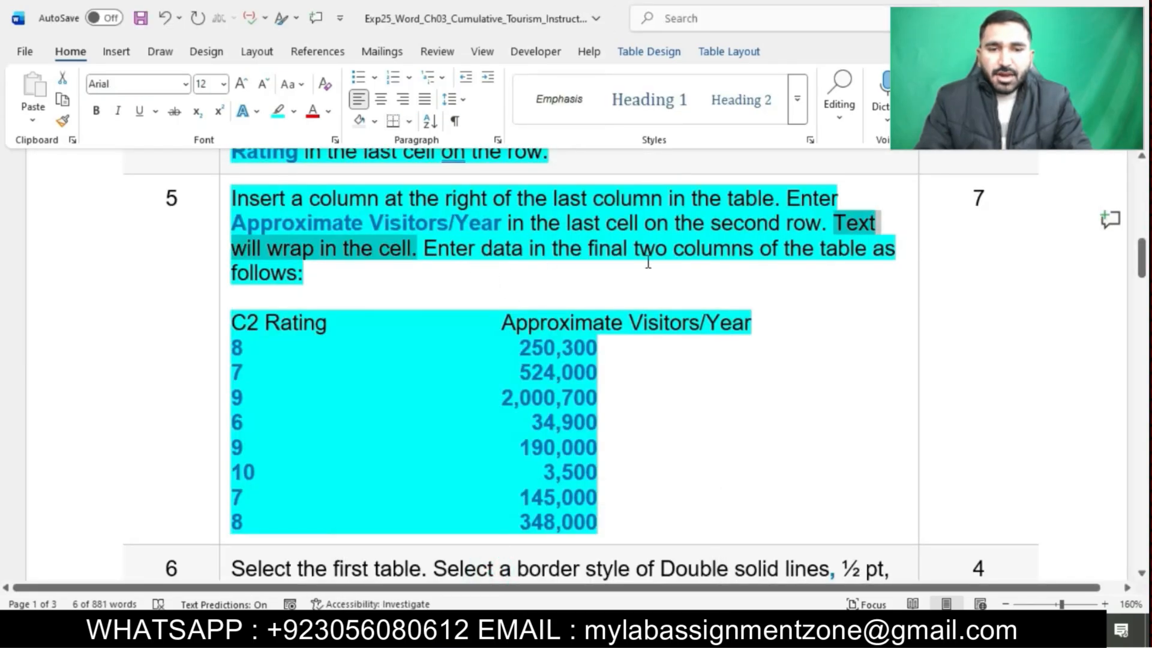
pyautogui.click(476, 318)
pyautogui.scroll(-1, 477, 309)
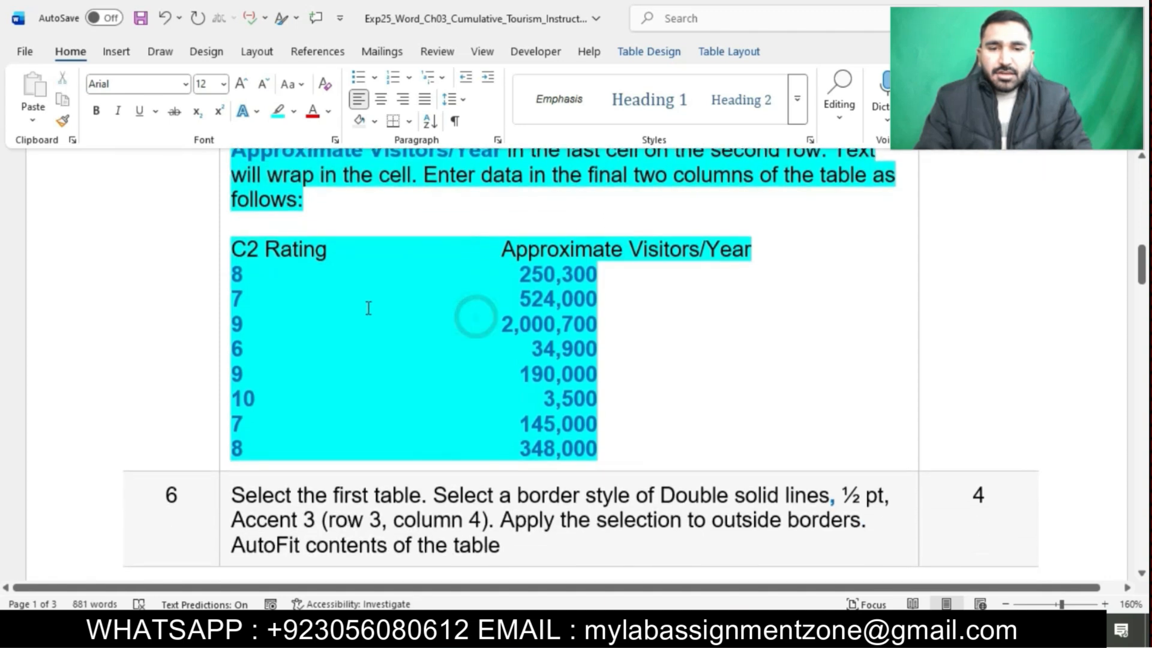
pyautogui.click(239, 274)
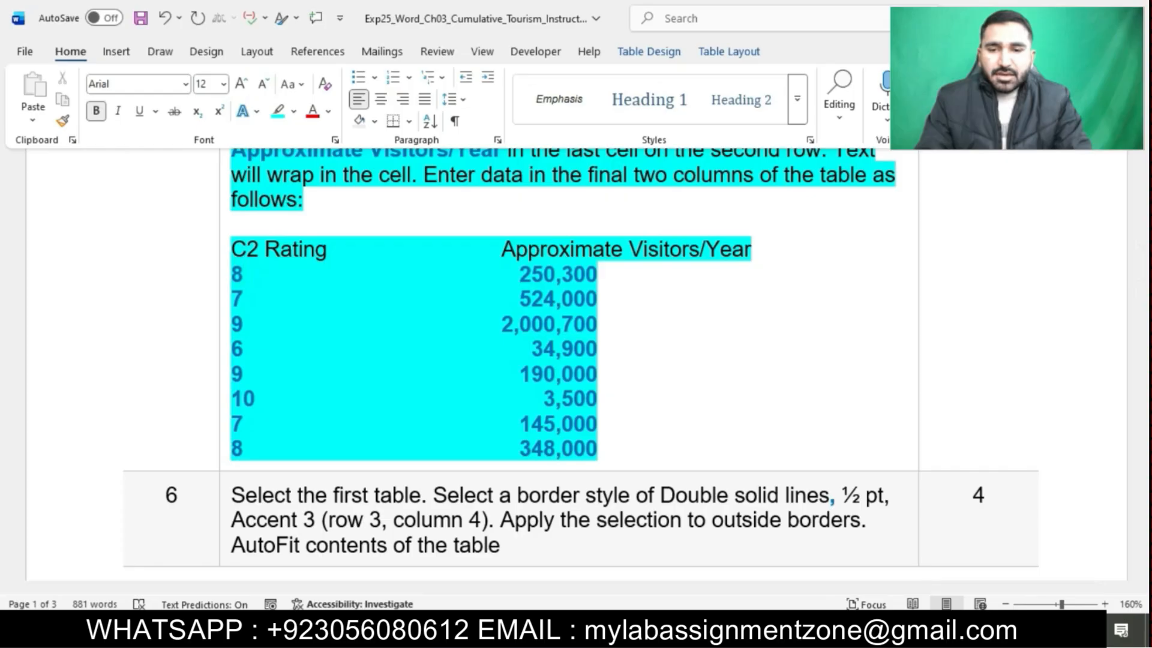
pyautogui.moveTo(570, 633)
pyautogui.click(627, 530)
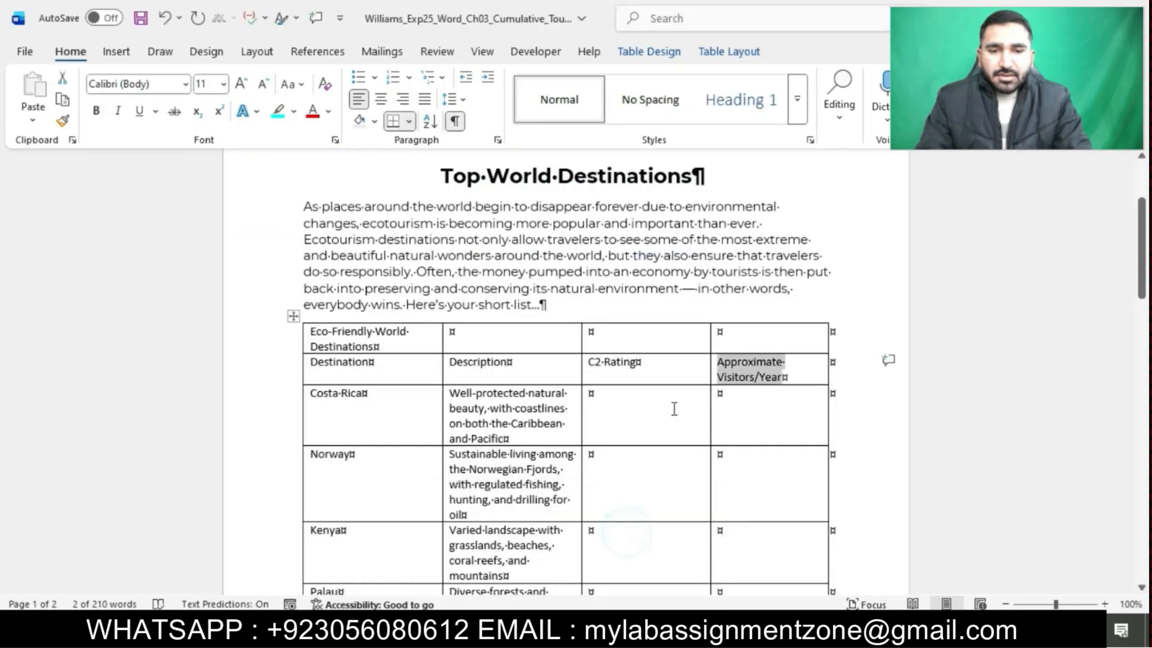
pyautogui.click(603, 421)
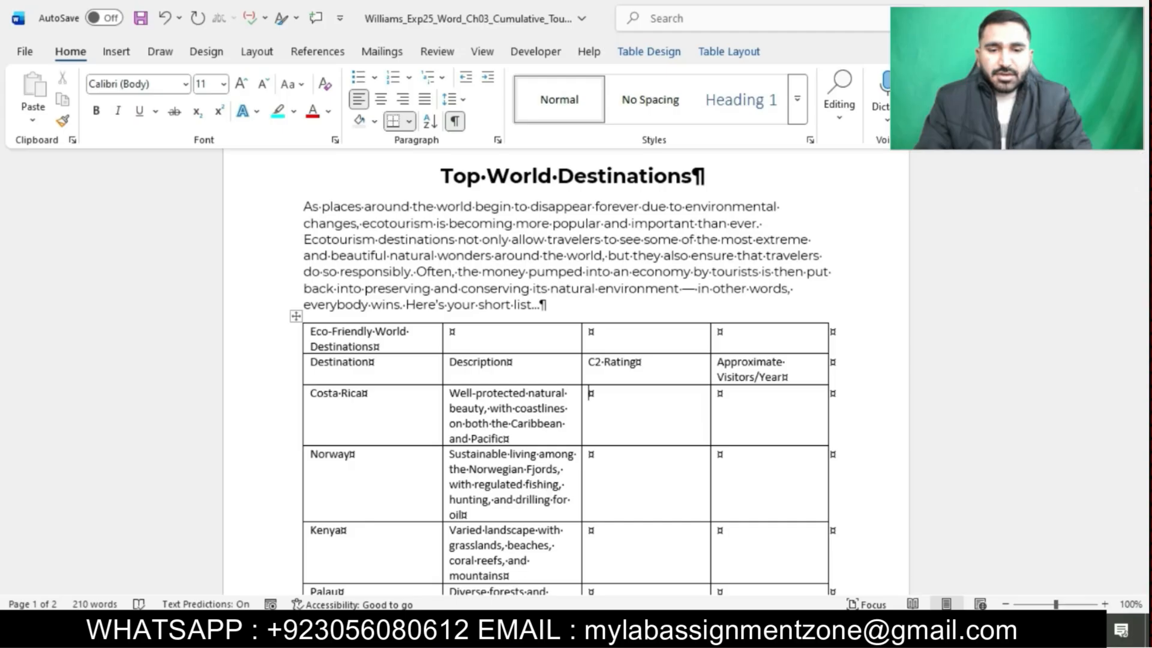
pyautogui.moveTo(528, 629)
pyautogui.click(499, 573)
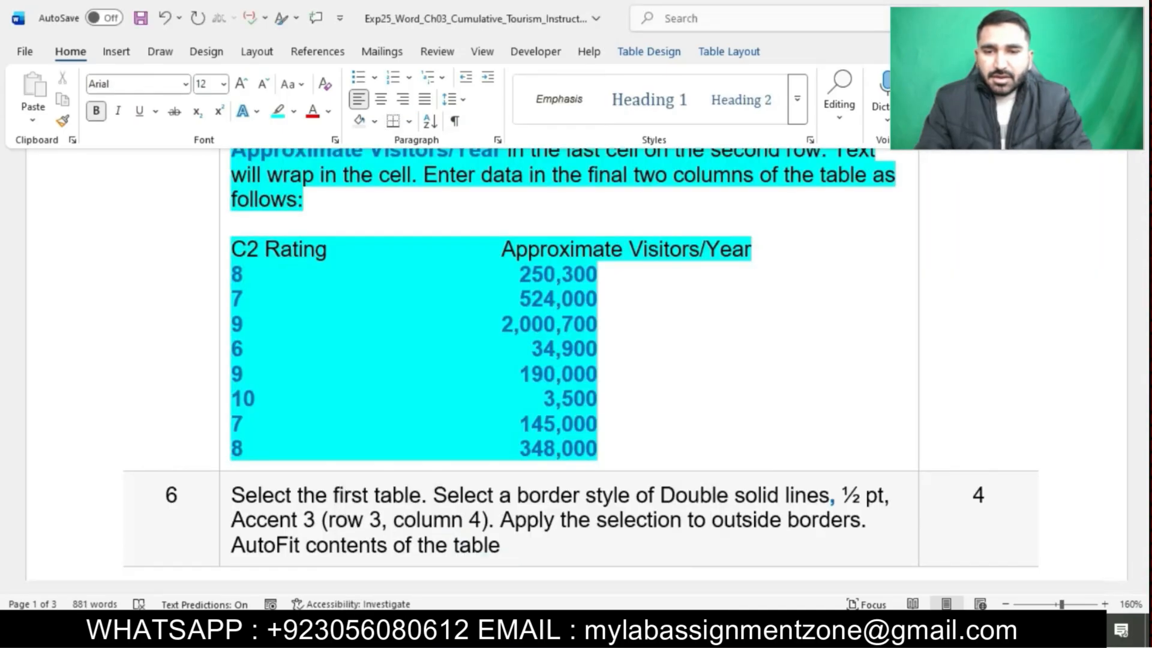
pyautogui.click(592, 569)
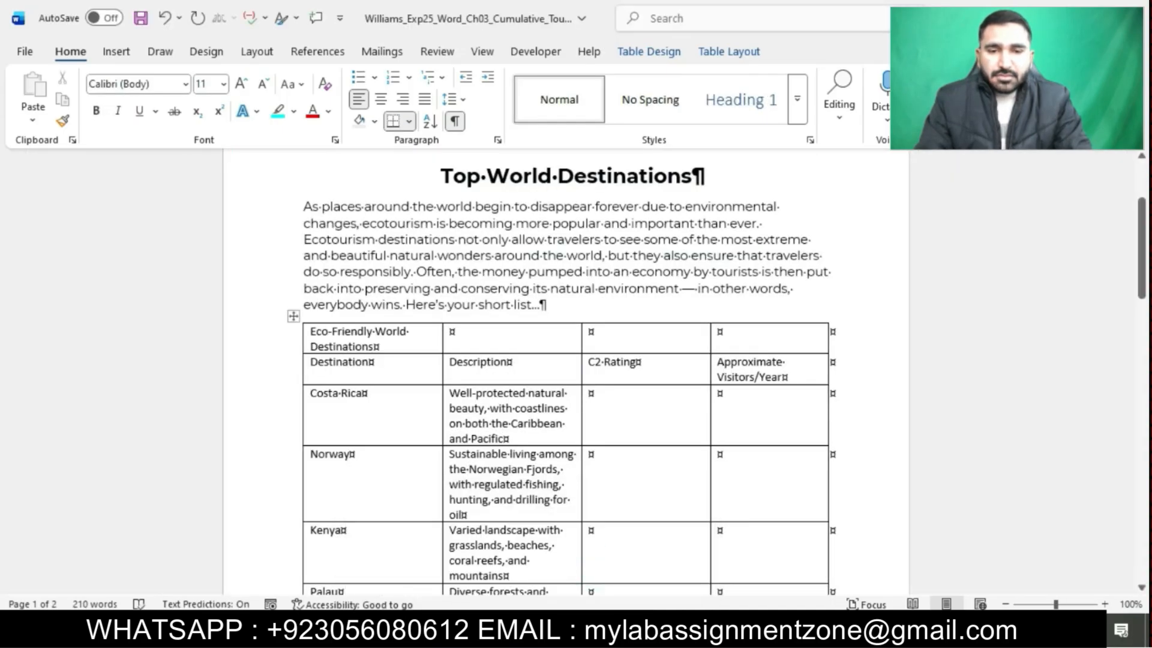
# Enter the C2 Rating values 7 for Norway, 9 for Kenya and 6 for Palau.
pyautogui.click(591, 454)
pyautogui.write('7')
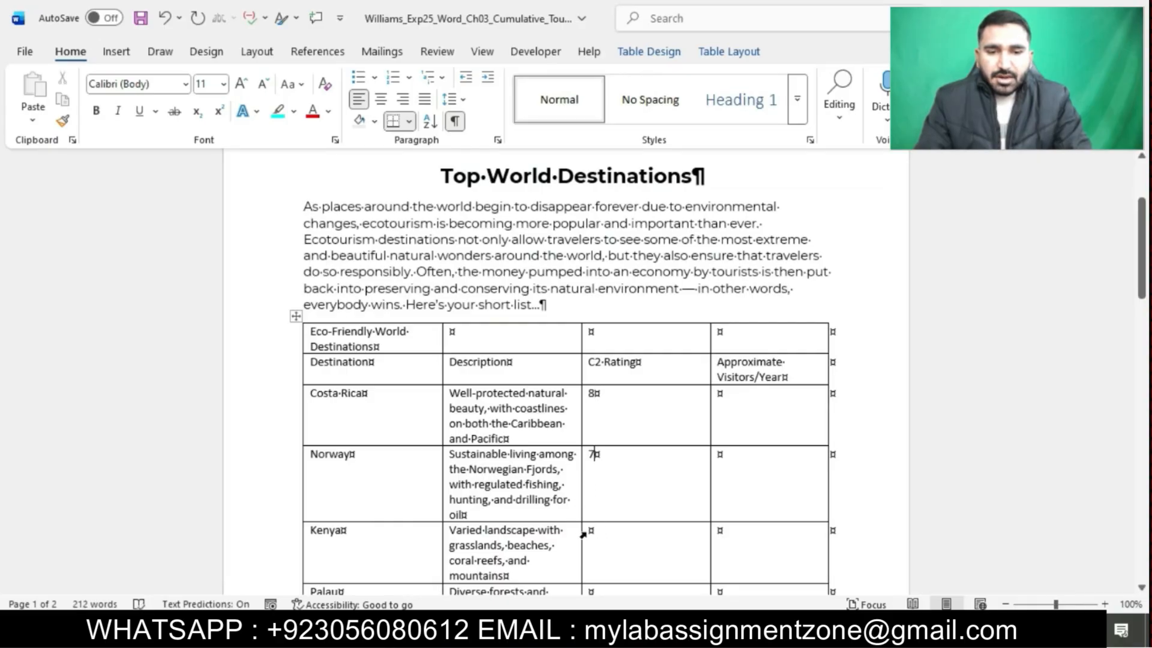
pyautogui.click(589, 531)
pyautogui.write('9')
pyautogui.scroll(-3, 600, 516)
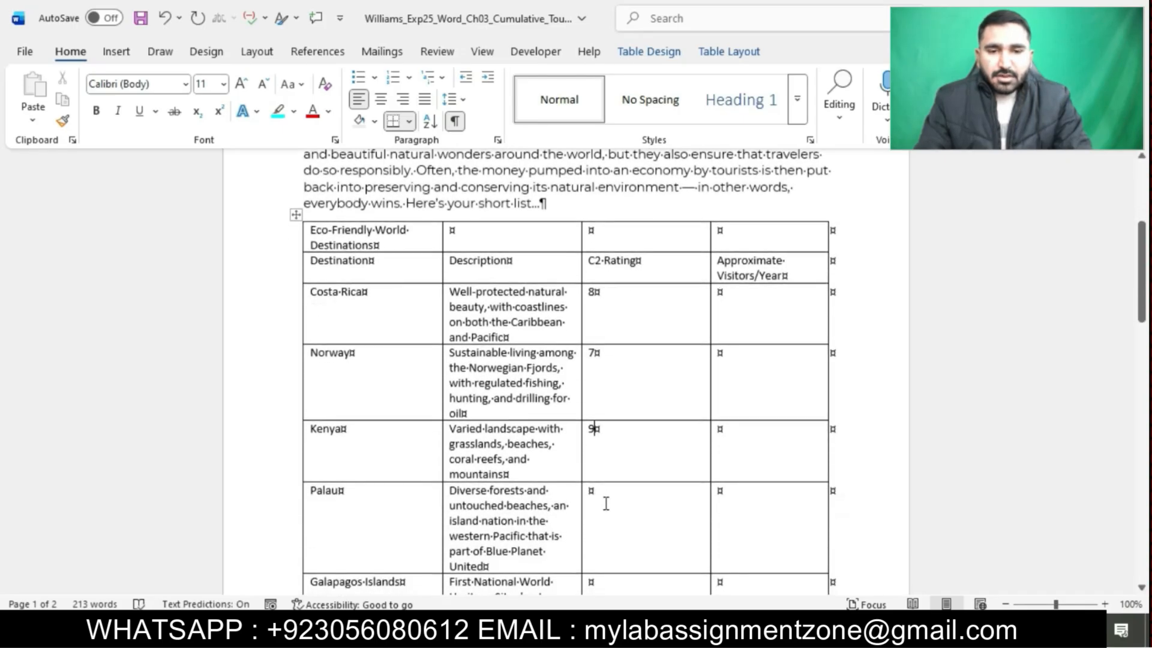
pyautogui.click(595, 494)
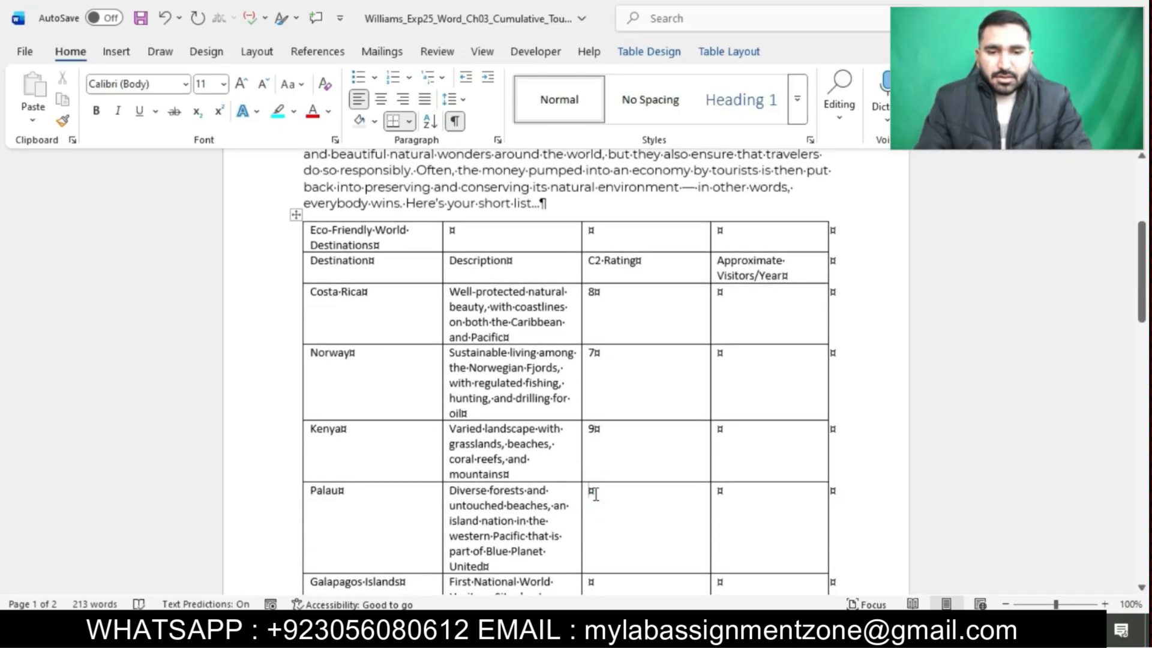
pyautogui.write('6')
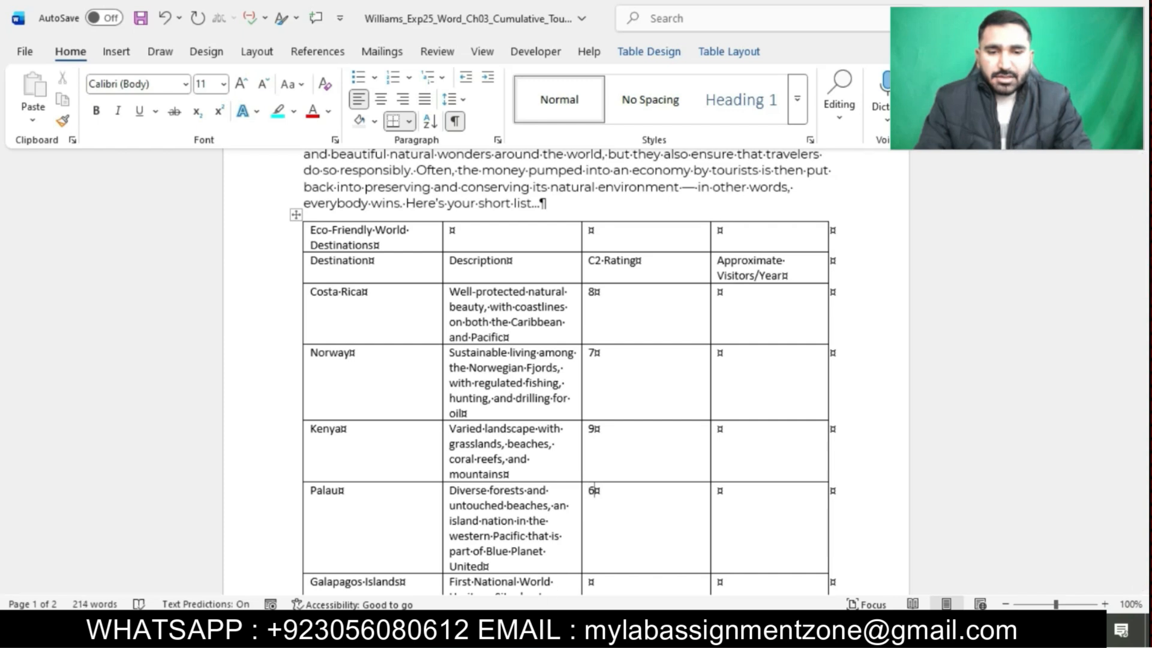
# Check the step 5 data and enter the C2 Rating values 9 for Galapagos Islands and 10 for Antarctica.
pyautogui.click(499, 569)
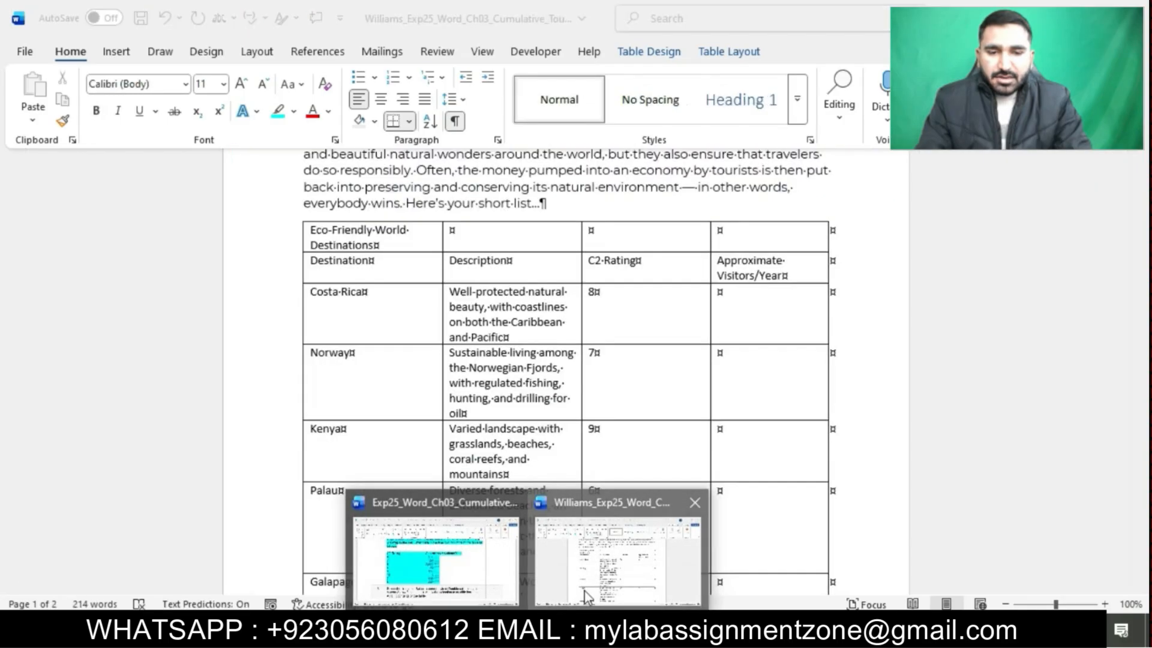
pyautogui.click(587, 596)
pyautogui.scroll(-5, 628, 399)
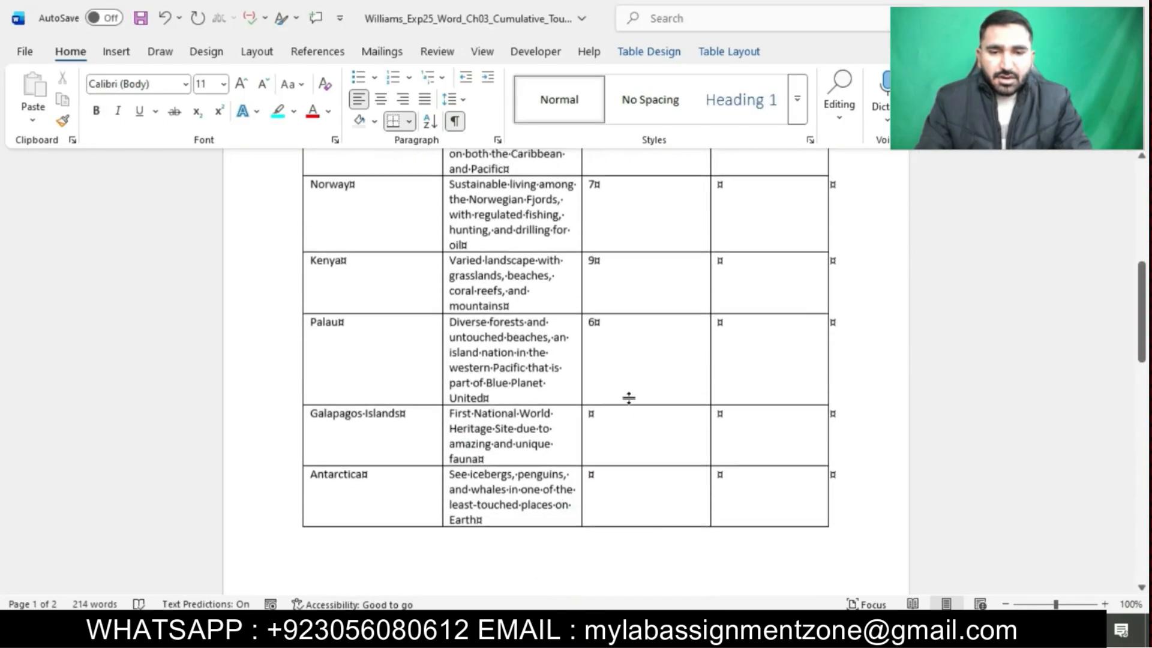
pyautogui.click(591, 404)
pyautogui.write('9')
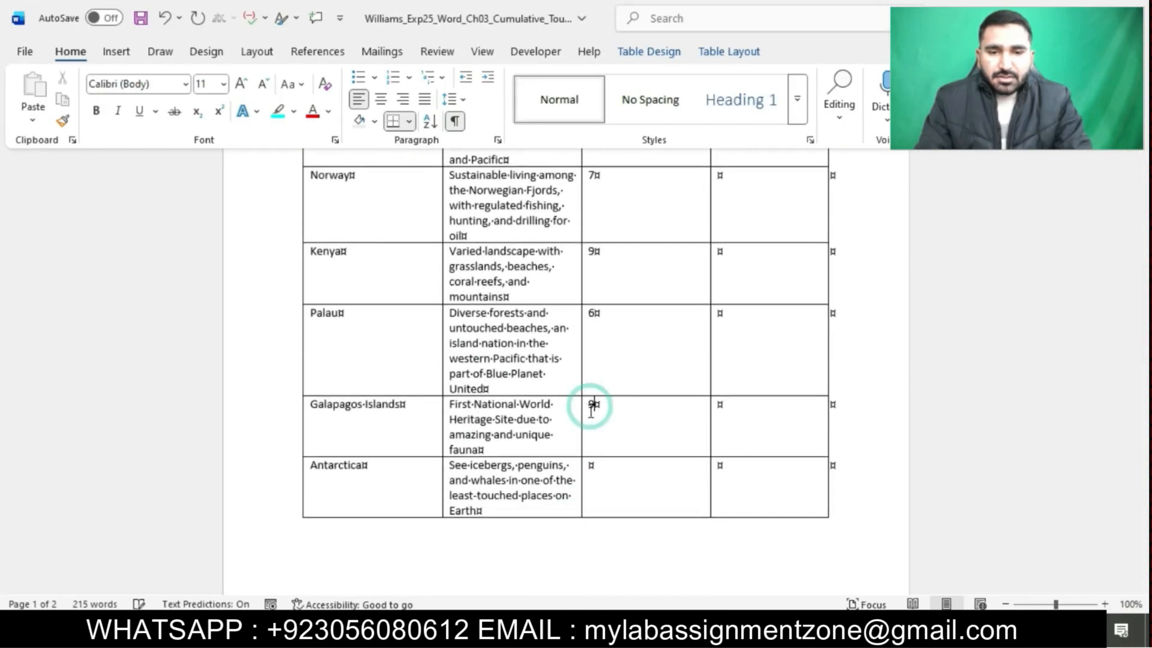
pyautogui.click(592, 465)
pyautogui.write('10')
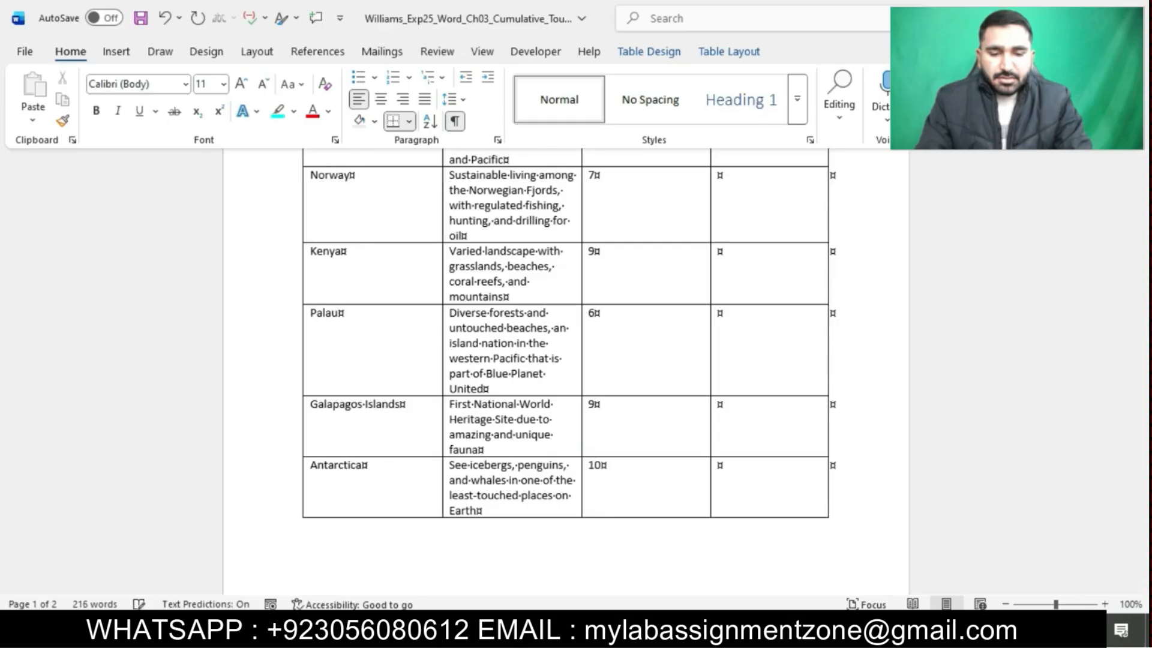
# Complete the C2 Rating column with 7 for Iceland and 8 for Amazon Rainforest.
pyautogui.scroll(-5, 594, 484)
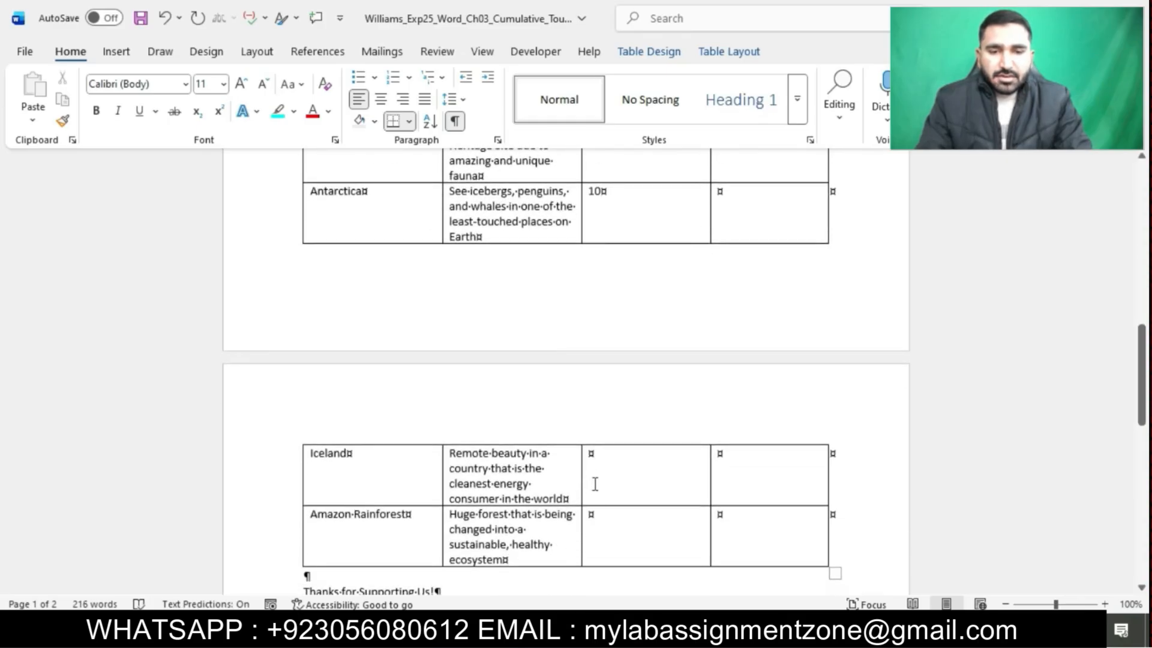
pyautogui.click(592, 452)
pyautogui.write('7')
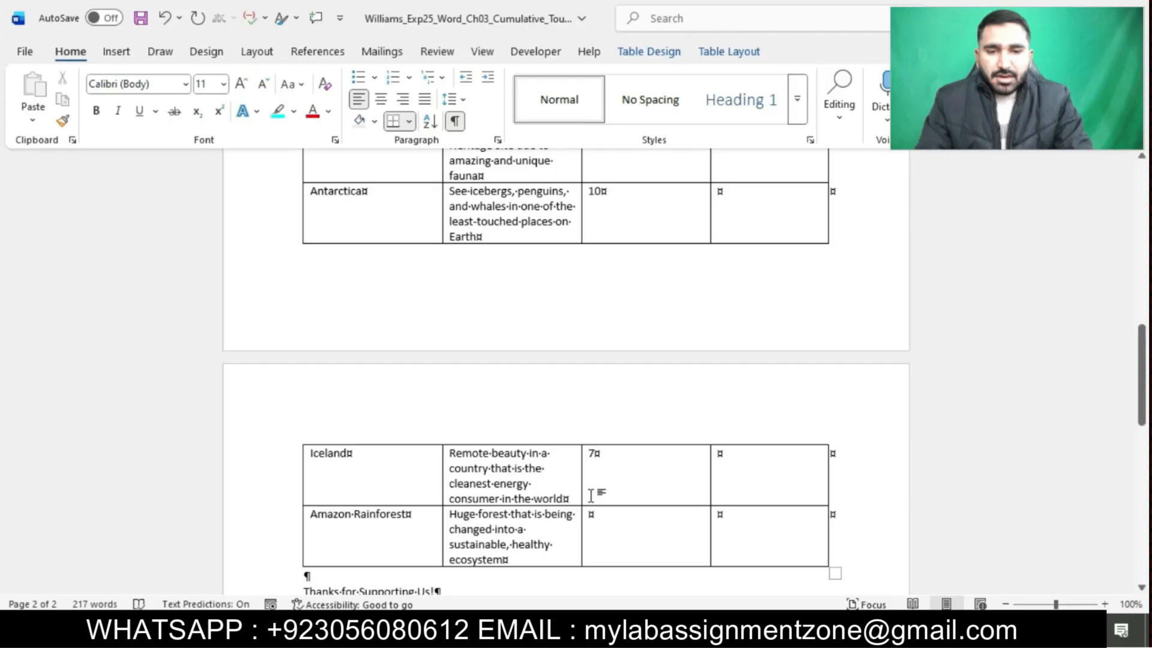
pyautogui.write('8')
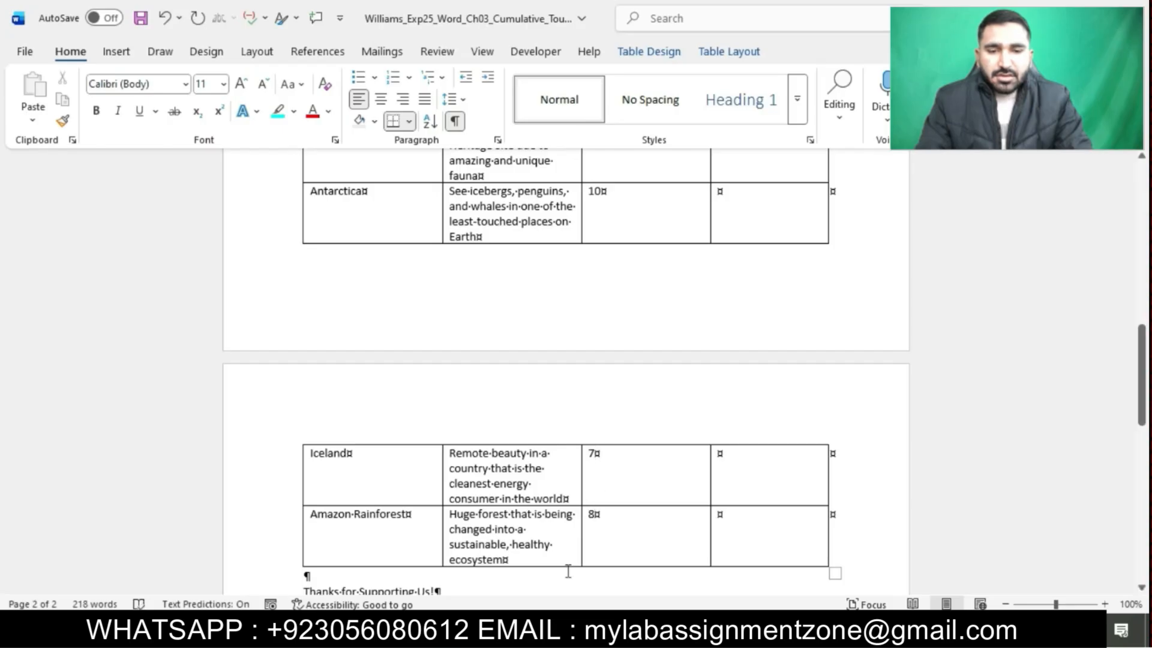
# Look up the first visitor figure in step 5 and enter 250,300 as Costa Rica's Approximate Visitors/Year.
pyautogui.click(499, 583)
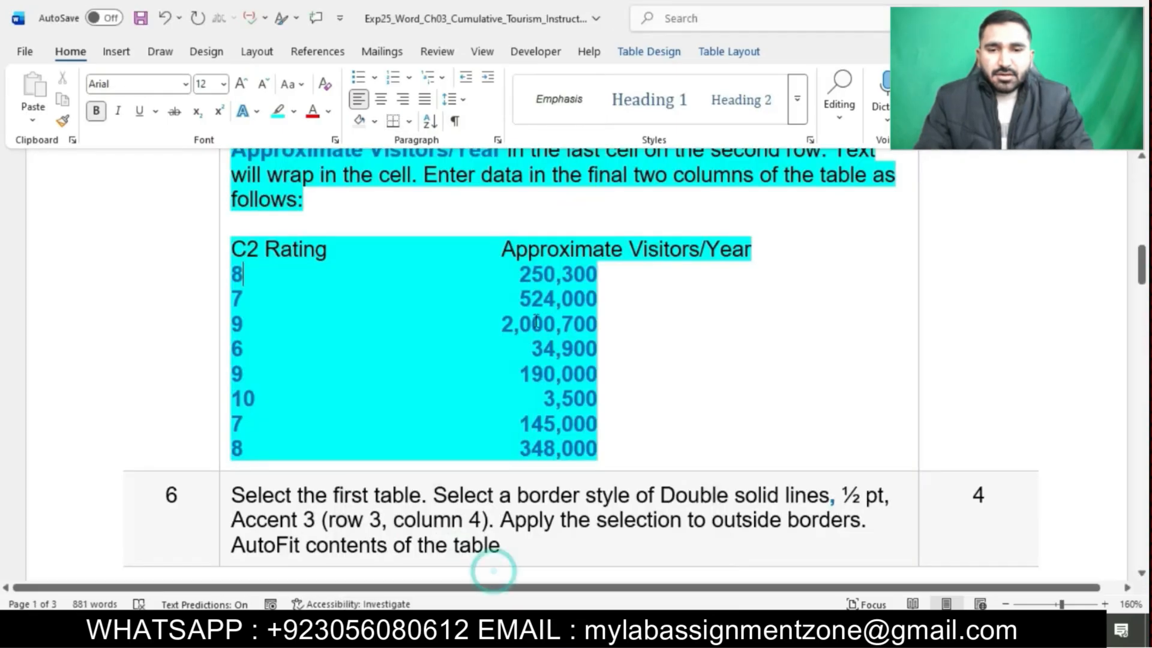
pyautogui.doubleClick(528, 277)
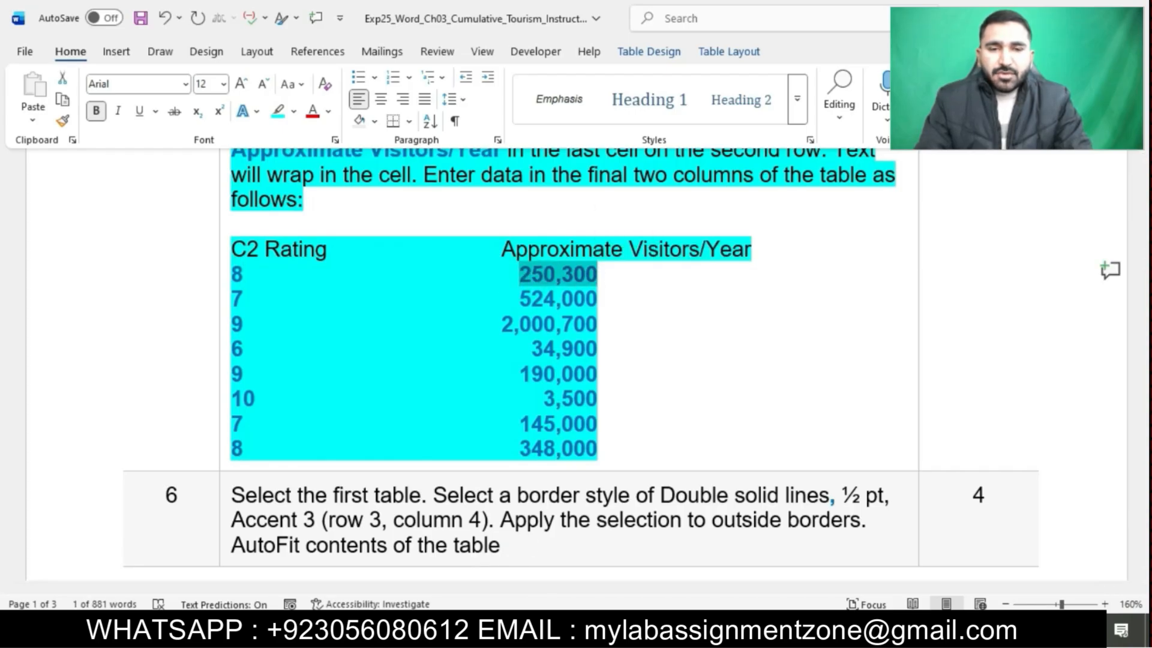
pyautogui.moveTo(528, 629)
pyautogui.click(598, 585)
pyautogui.scroll(10, 709, 327)
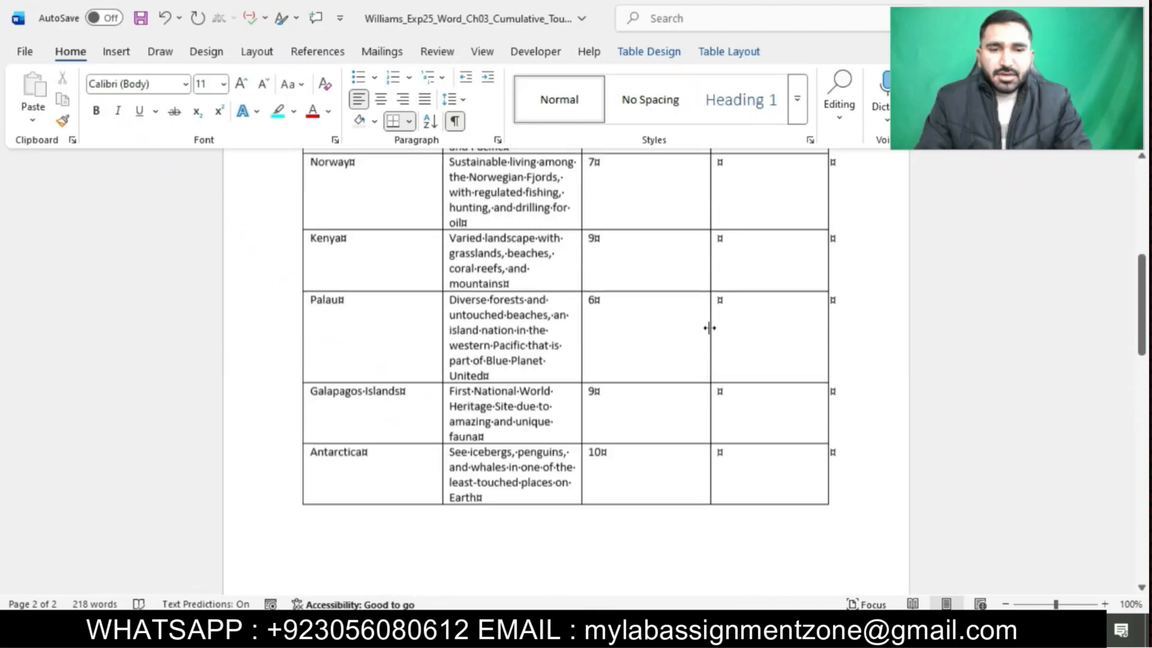
pyautogui.click(718, 309)
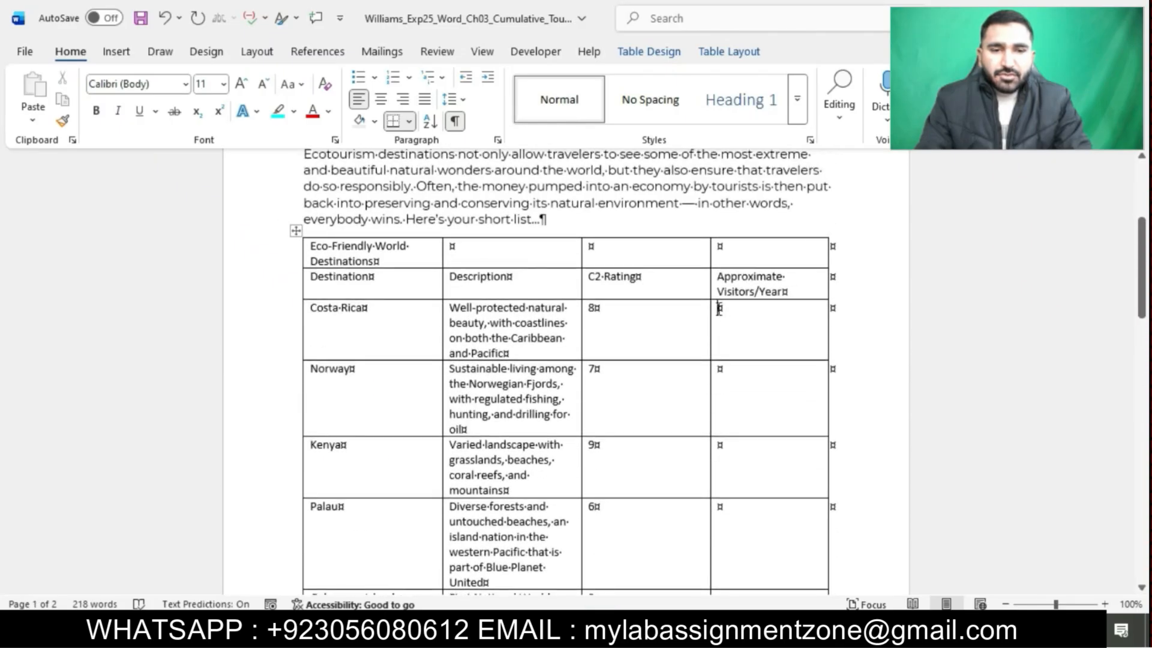
pyautogui.write('250,3')
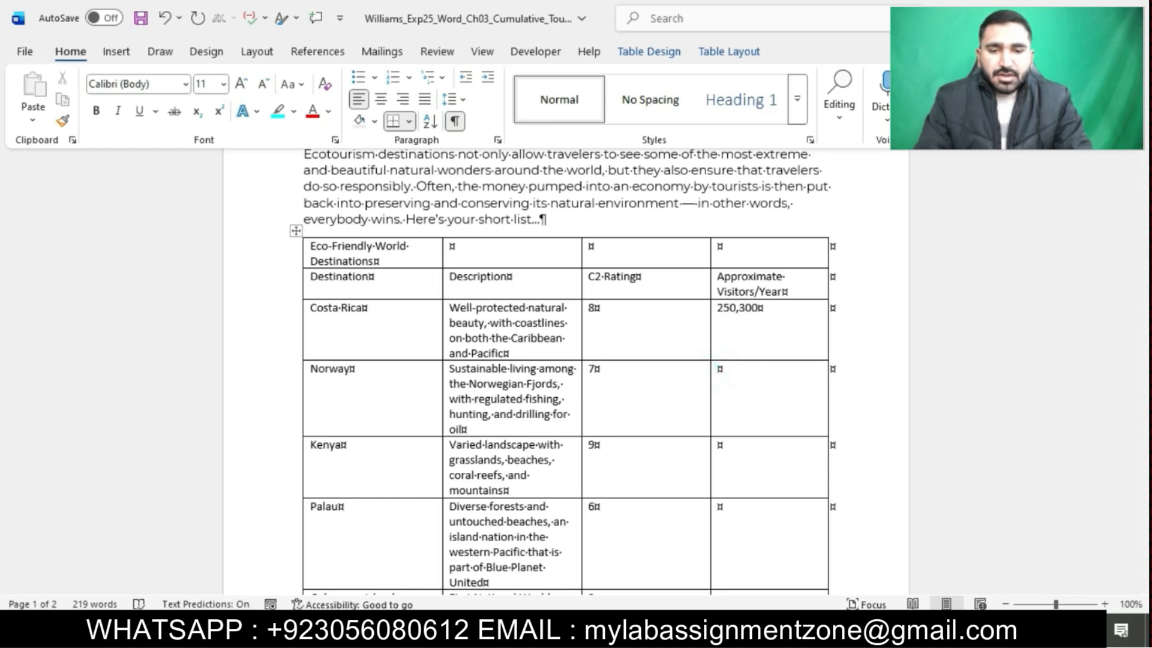
# Check the second visitor figure in step 5 and enter 524,000 as Norway's Approximate Visitors/Year.
pyautogui.click(502, 573)
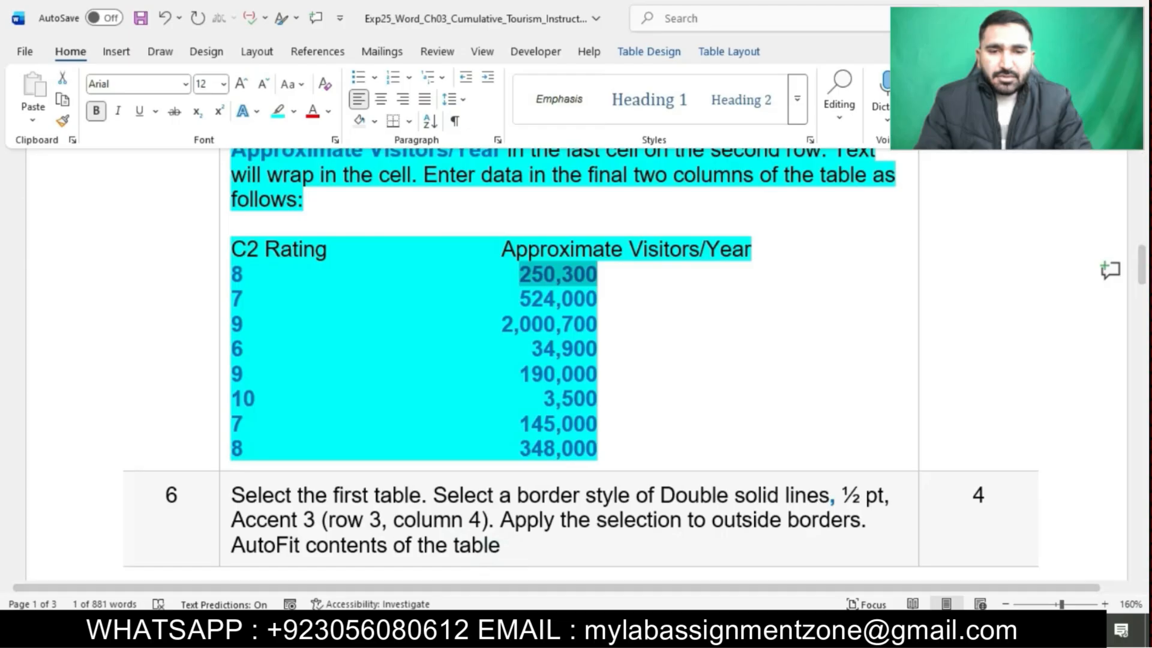
pyautogui.click(607, 593)
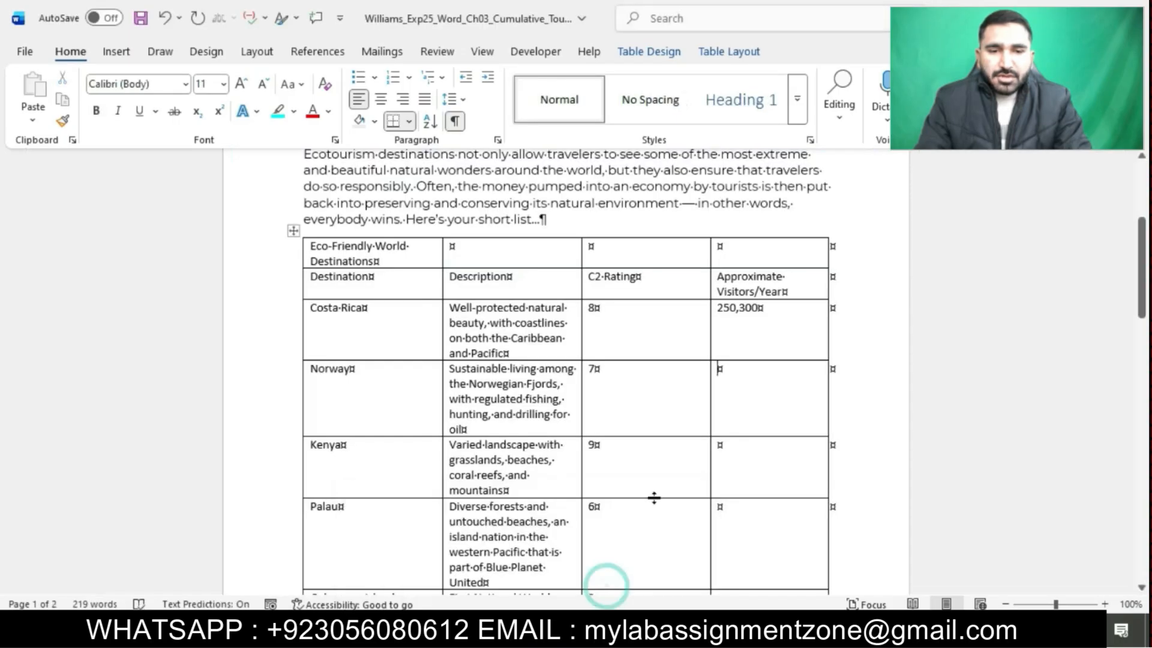
pyautogui.write('524,000')
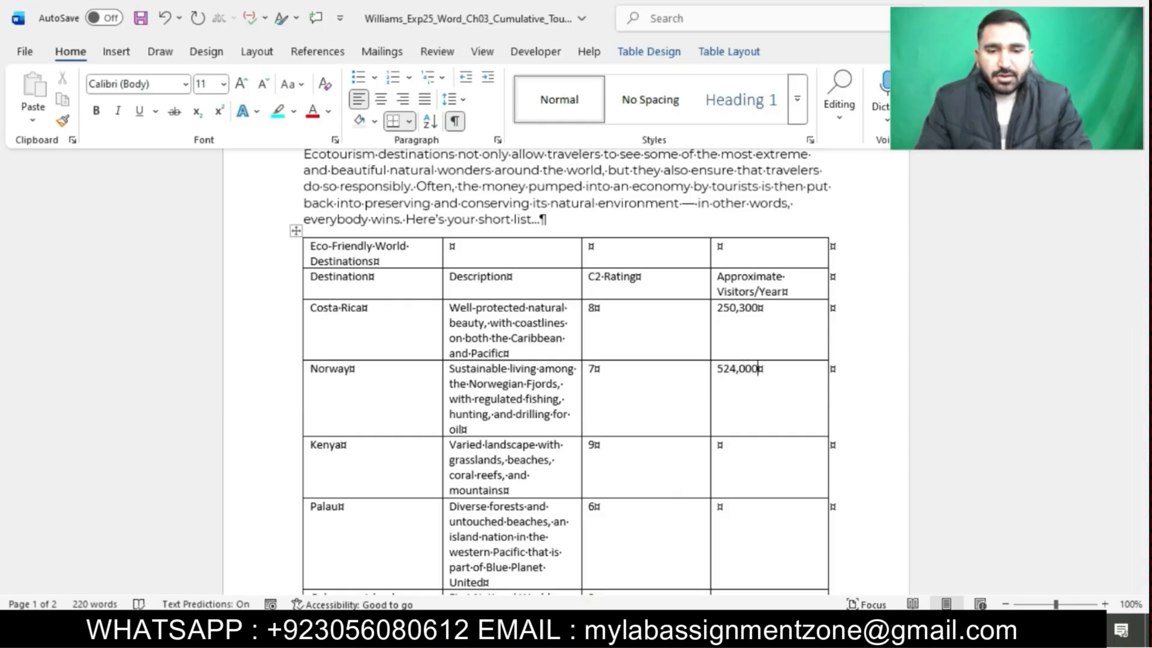
# Check the third visitor figure in step 5 and enter 2,000,700 as Kenya's Approximate Visitors/Year.
pyautogui.click(495, 582)
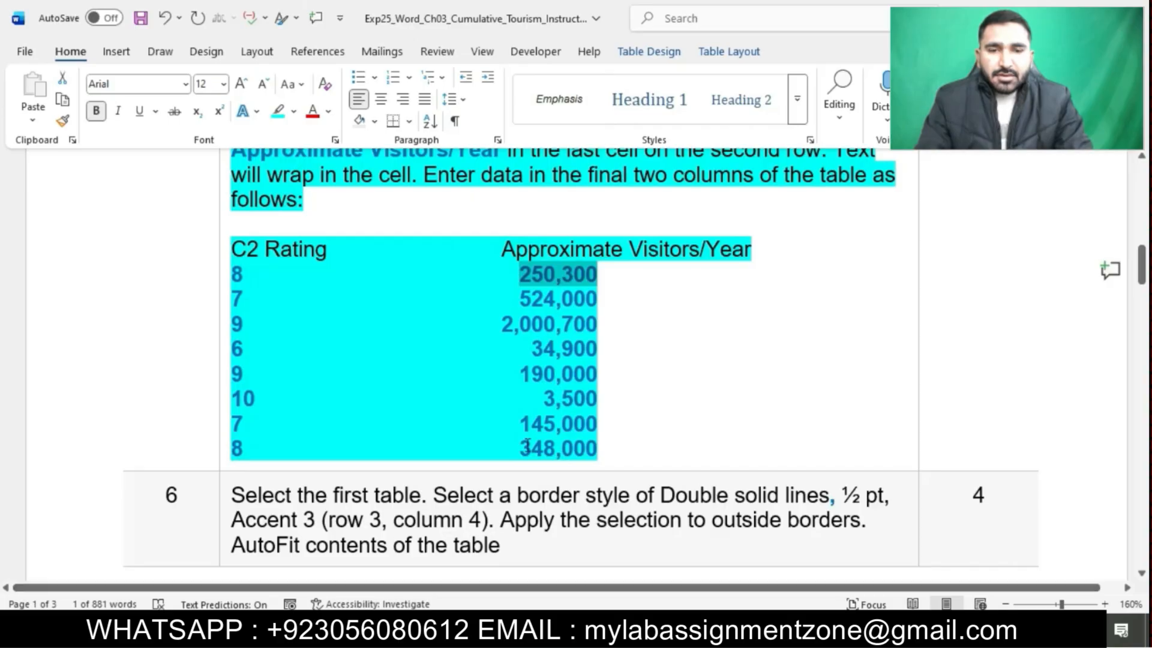
pyautogui.moveTo(508, 325); pyautogui.dragTo(598, 324)
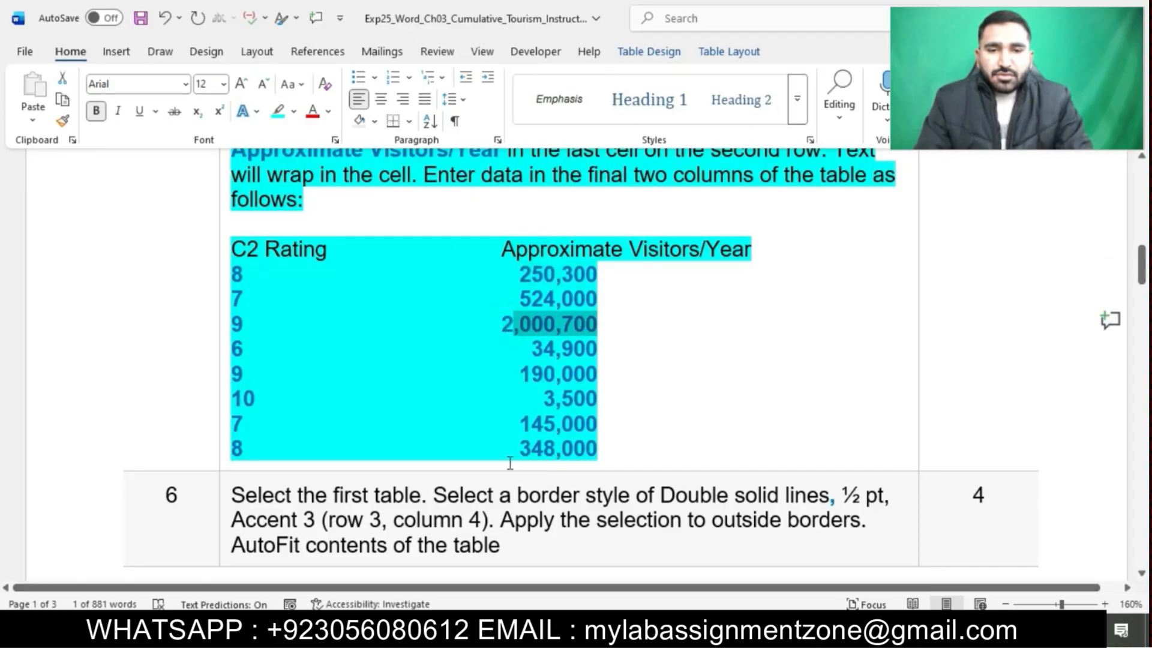
pyautogui.moveTo(540, 630)
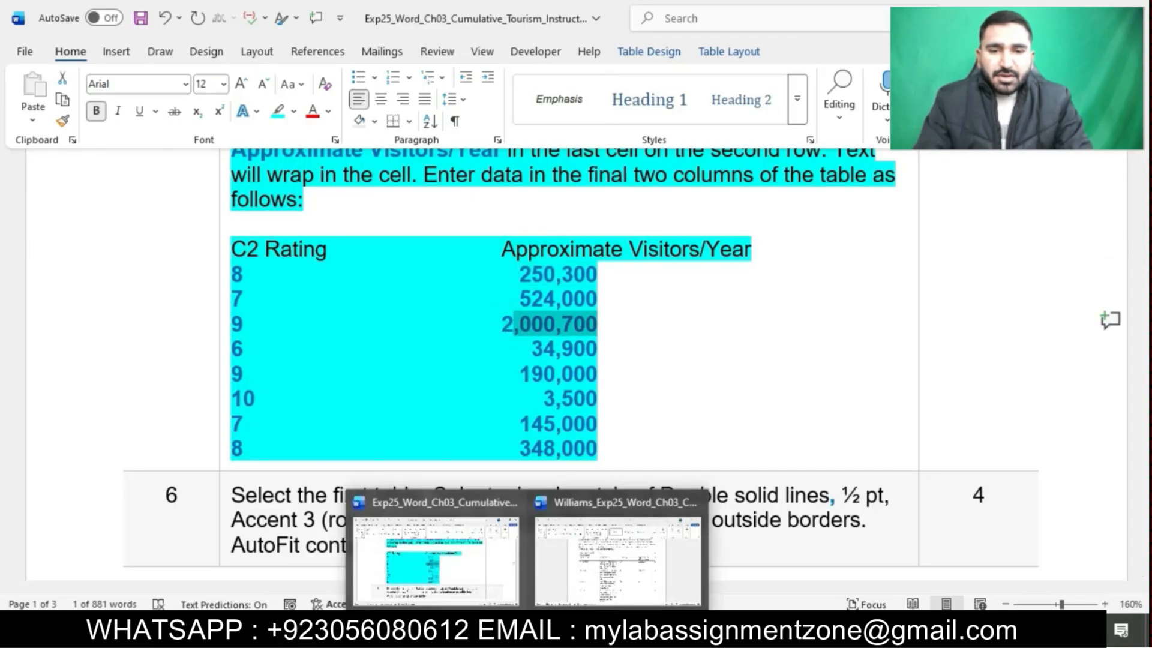
pyautogui.click(597, 561)
pyautogui.click(720, 449)
pyautogui.write('2,000,700')
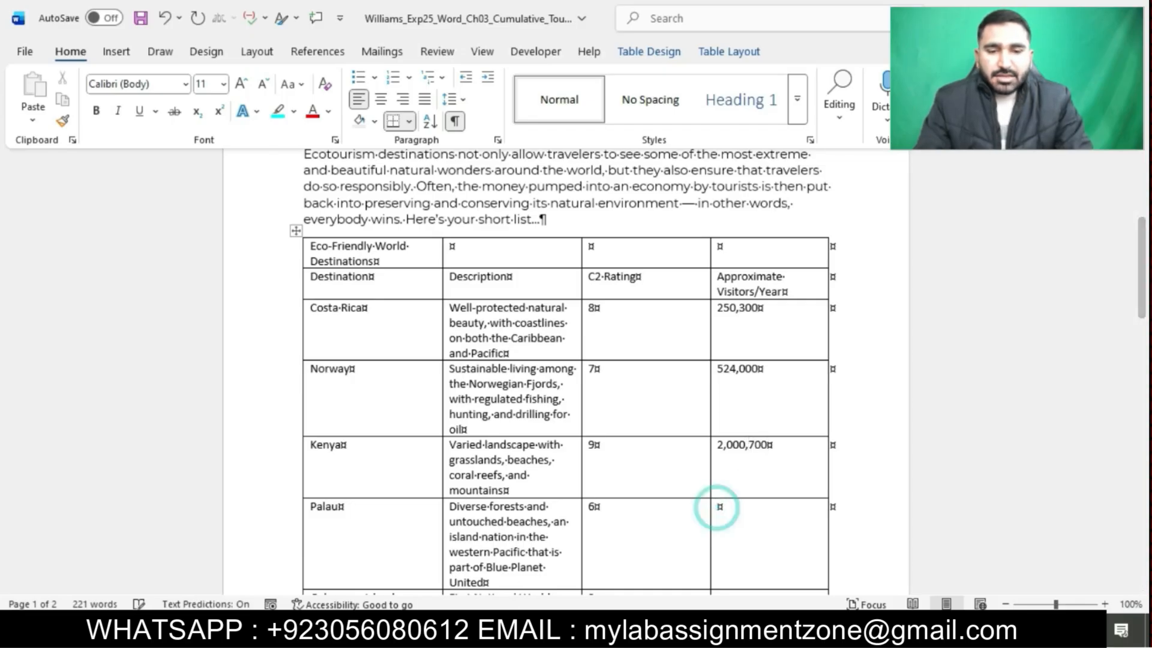
# Check the fourth visitor figure in step 5 and enter 34,900 as Palau's Approximate Visitors/Year.
pyautogui.moveTo(527, 637)
pyautogui.click(501, 576)
pyautogui.scroll(-2, 563, 396)
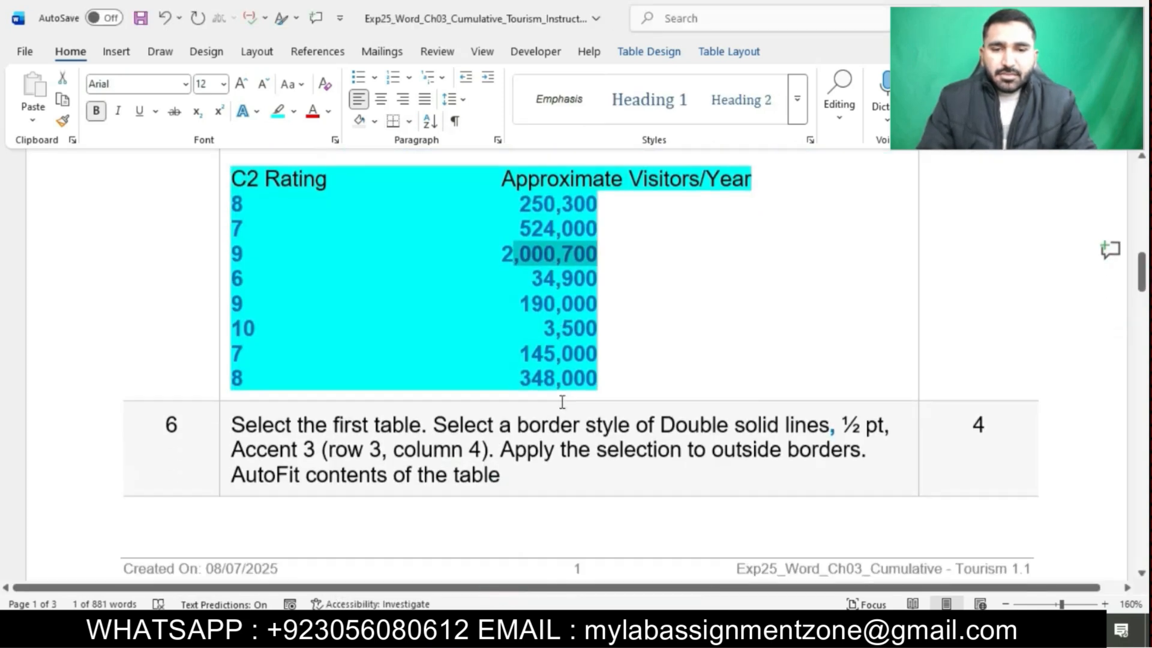
pyautogui.doubleClick(579, 268)
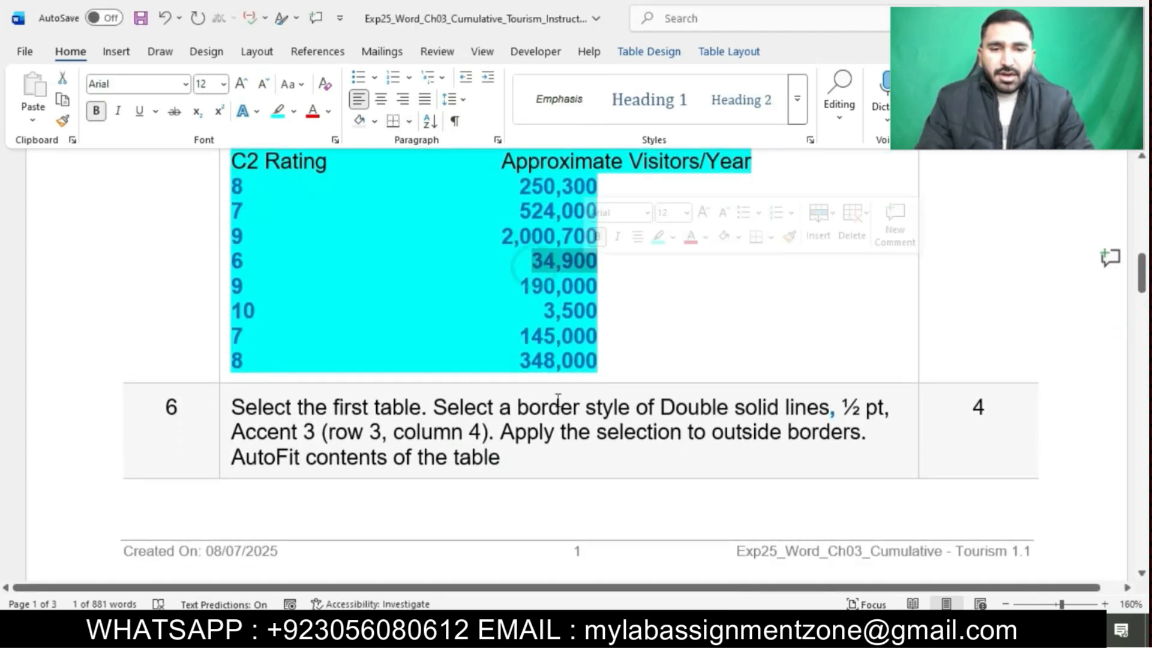
pyautogui.moveTo(528, 637)
pyautogui.click(567, 592)
pyautogui.scroll(-5, 660, 384)
pyautogui.write('34,900')
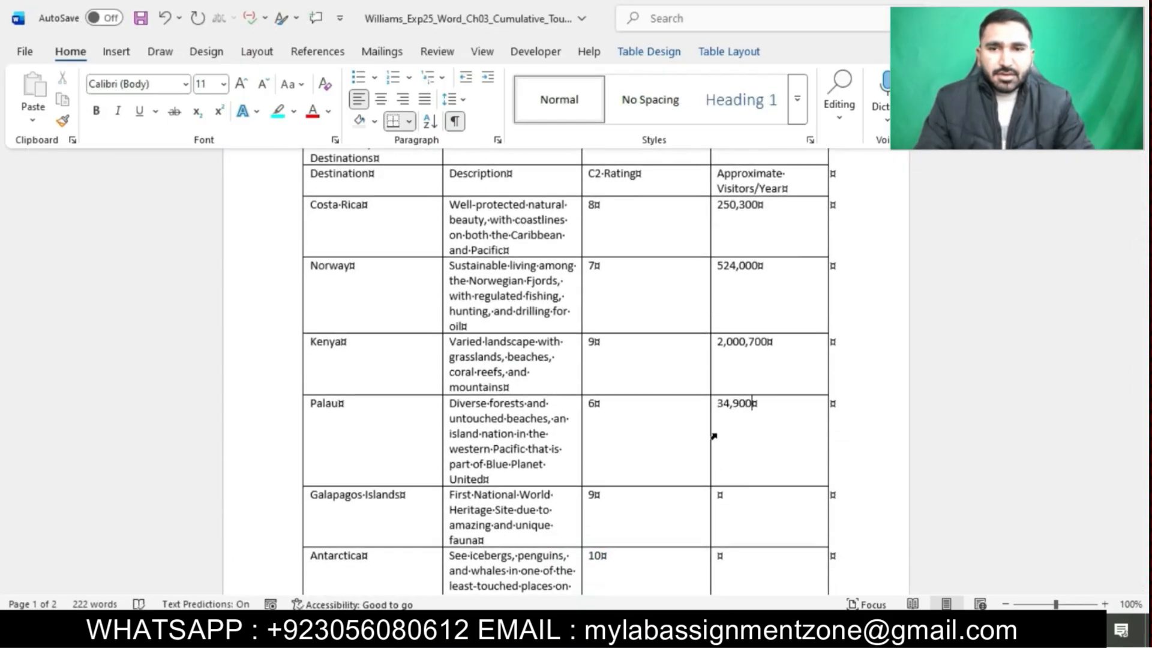
# Check the fifth visitor figure in step 5 and enter 190,000 as Galapagos Islands' Approximate Visitors/Year.
pyautogui.click(719, 498)
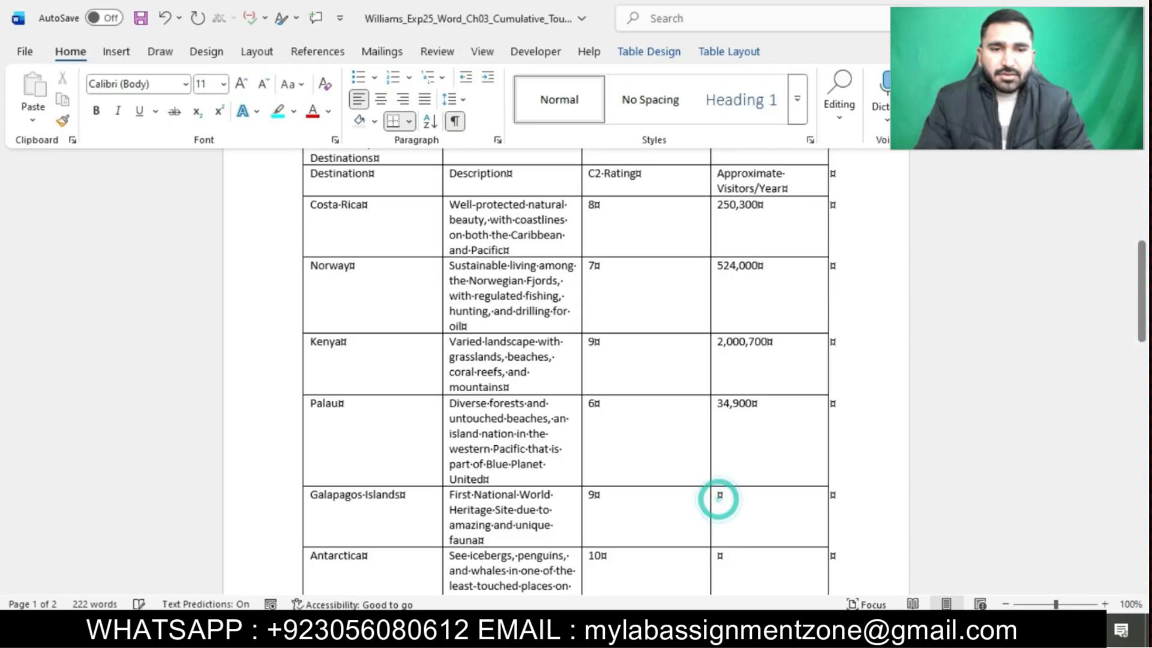
pyautogui.click(499, 583)
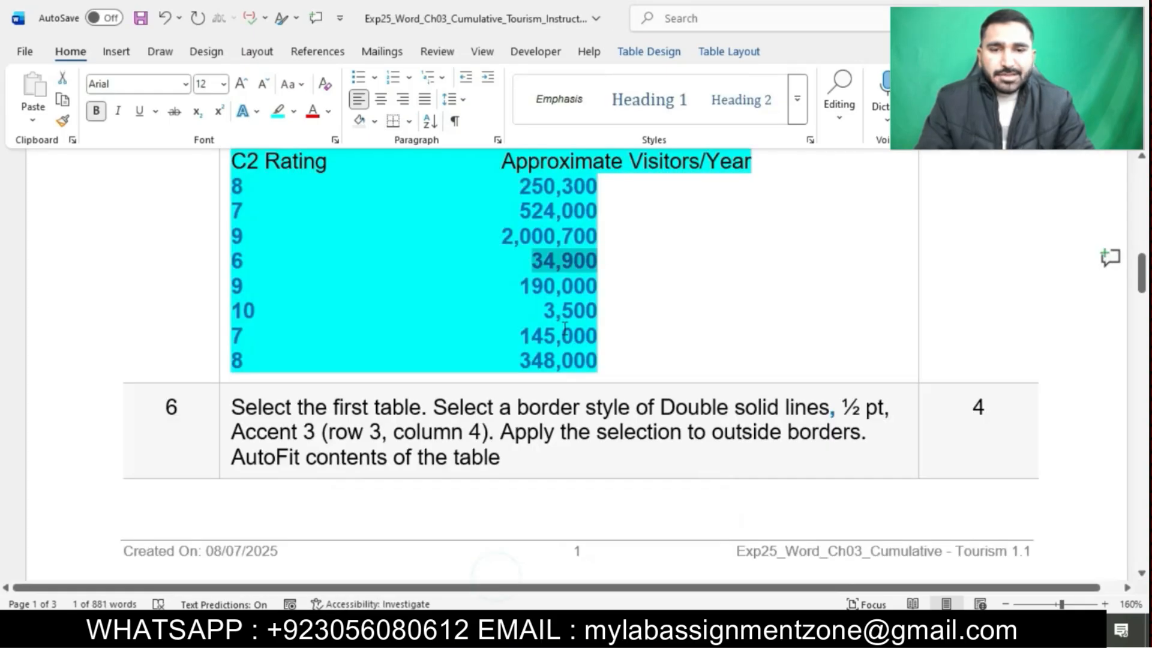
pyautogui.doubleClick(525, 287)
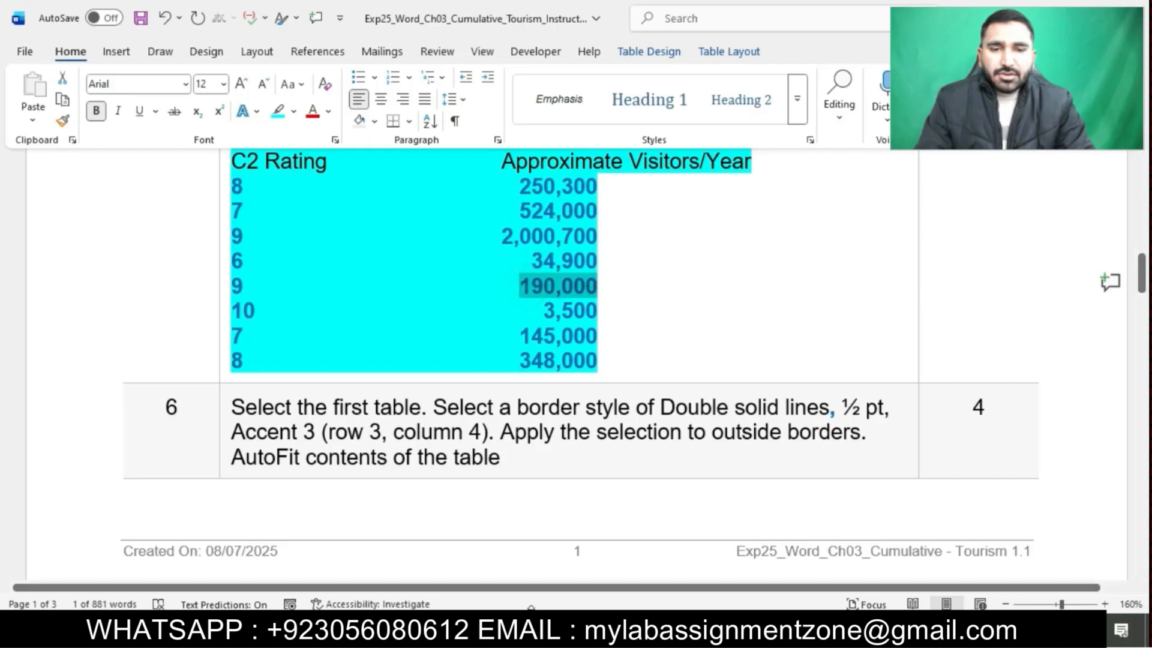
pyautogui.click(592, 576)
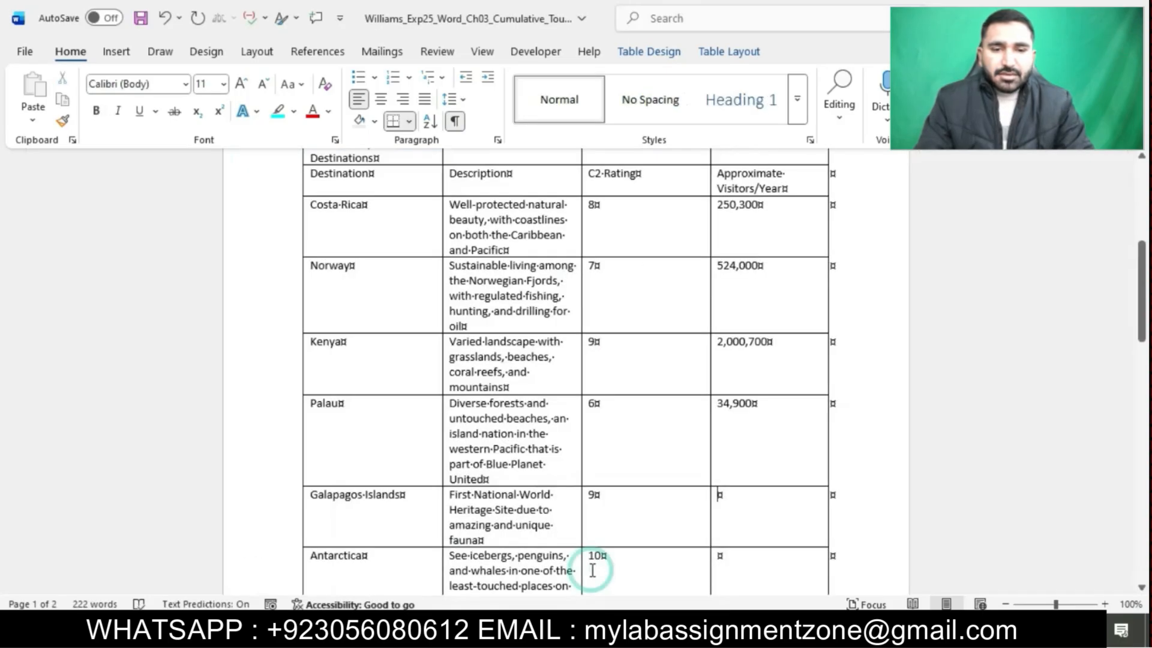
pyautogui.write('190,000')
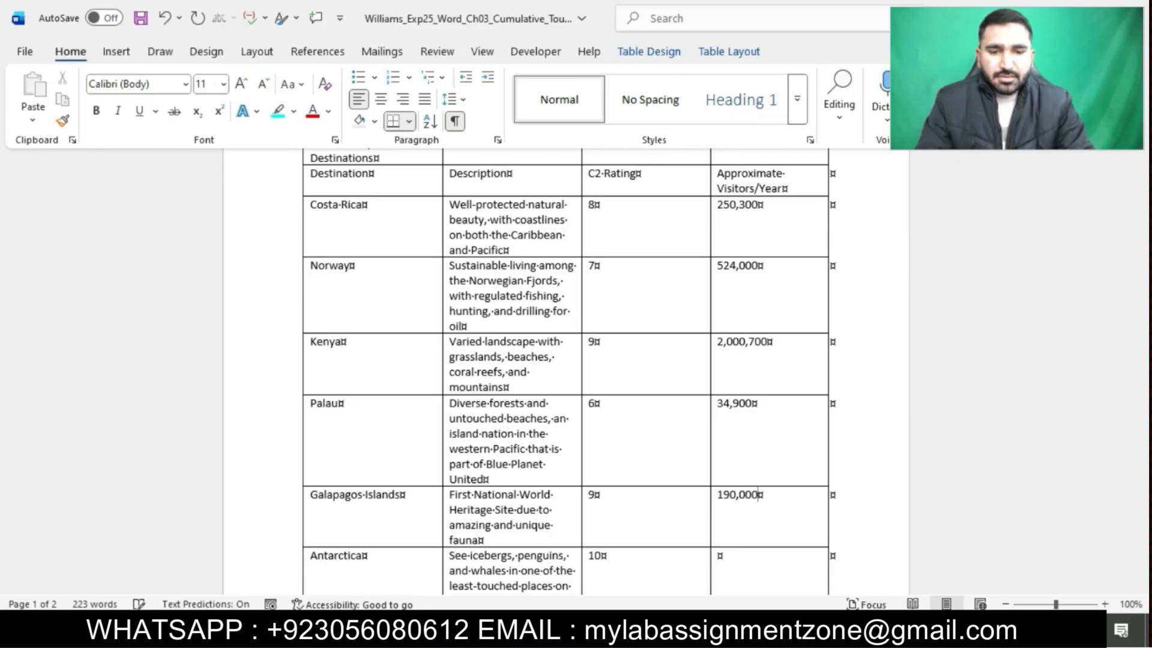
# Check the sixth visitor figure in step 5 and enter 3,500 as Antarctica's Approximate Visitors/Year.
pyautogui.scroll(-3, 671, 541)
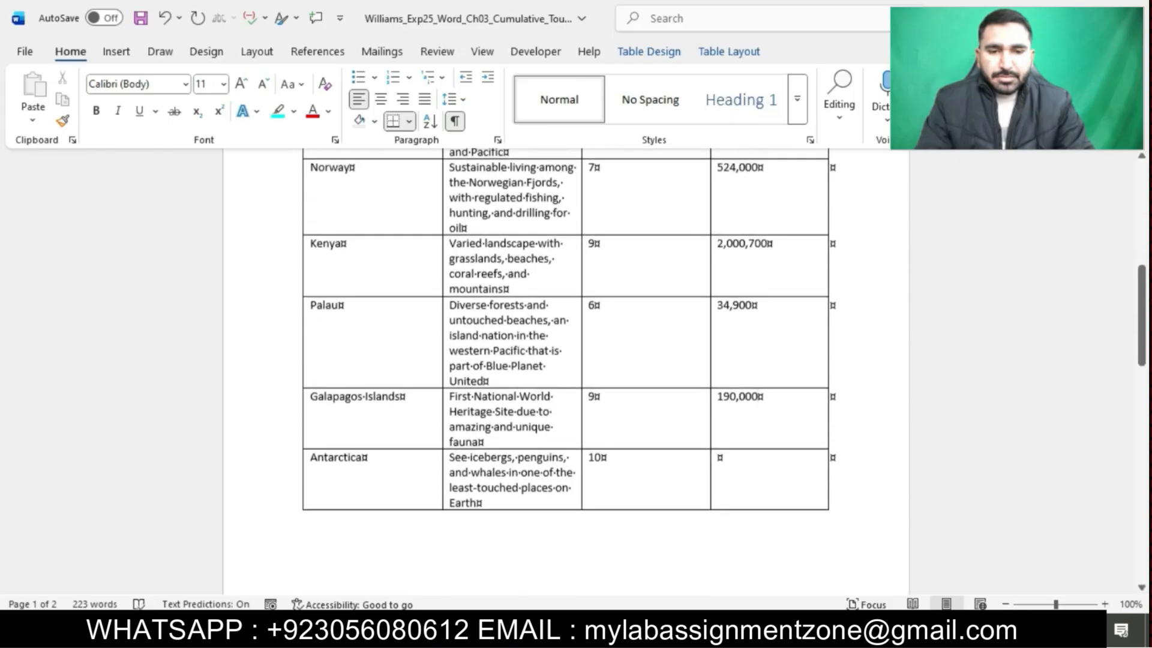
pyautogui.click(718, 451)
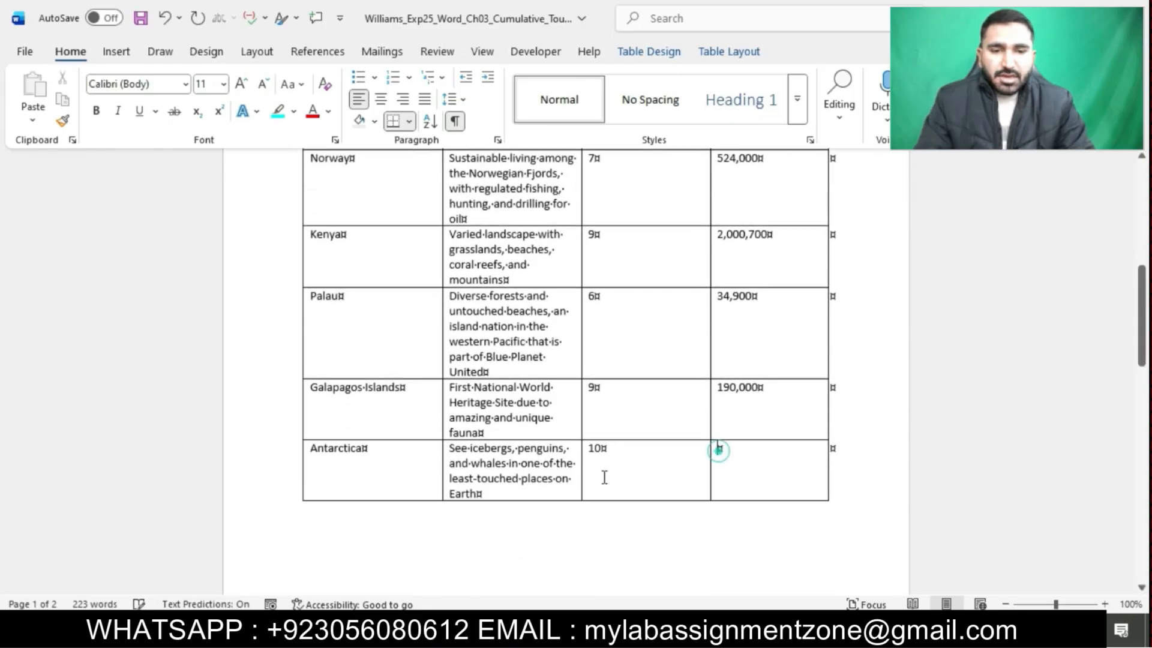
pyautogui.moveTo(526, 636)
pyautogui.click(504, 564)
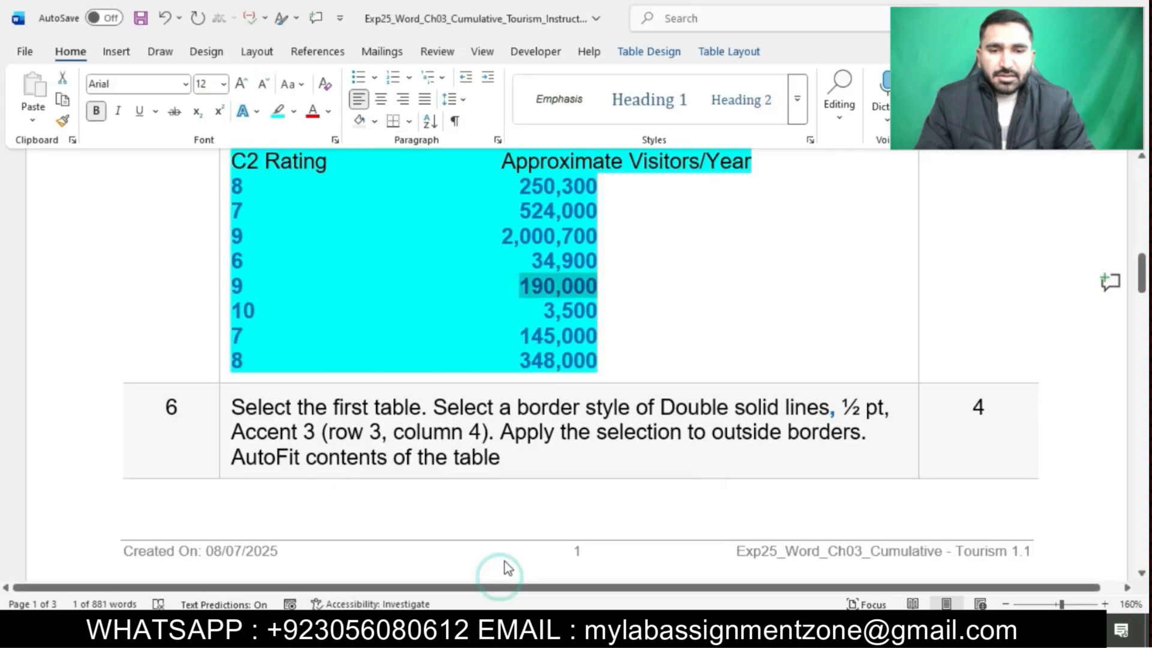
pyautogui.doubleClick(546, 309)
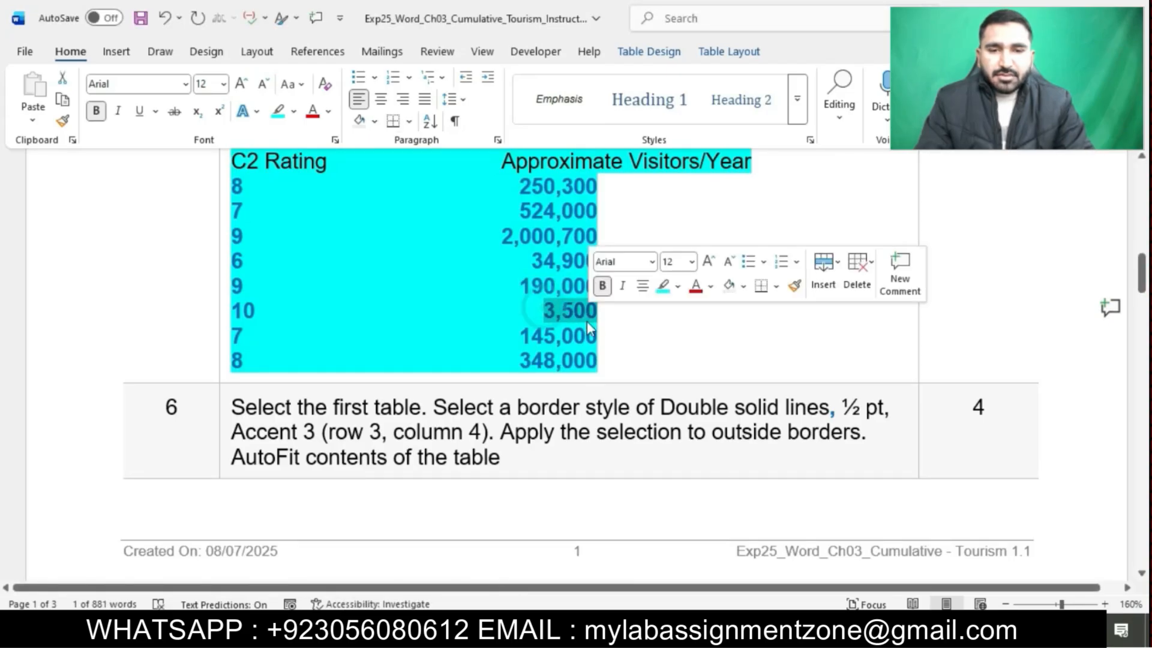
pyautogui.moveTo(527, 636)
pyautogui.click(588, 571)
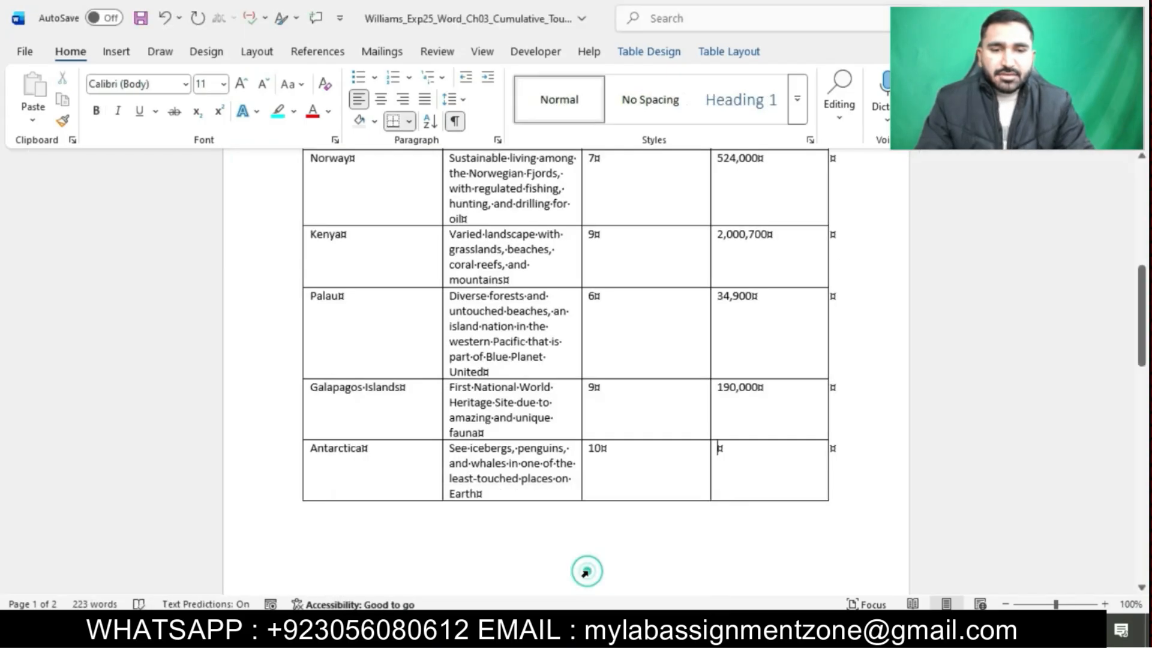
pyautogui.write('3,')
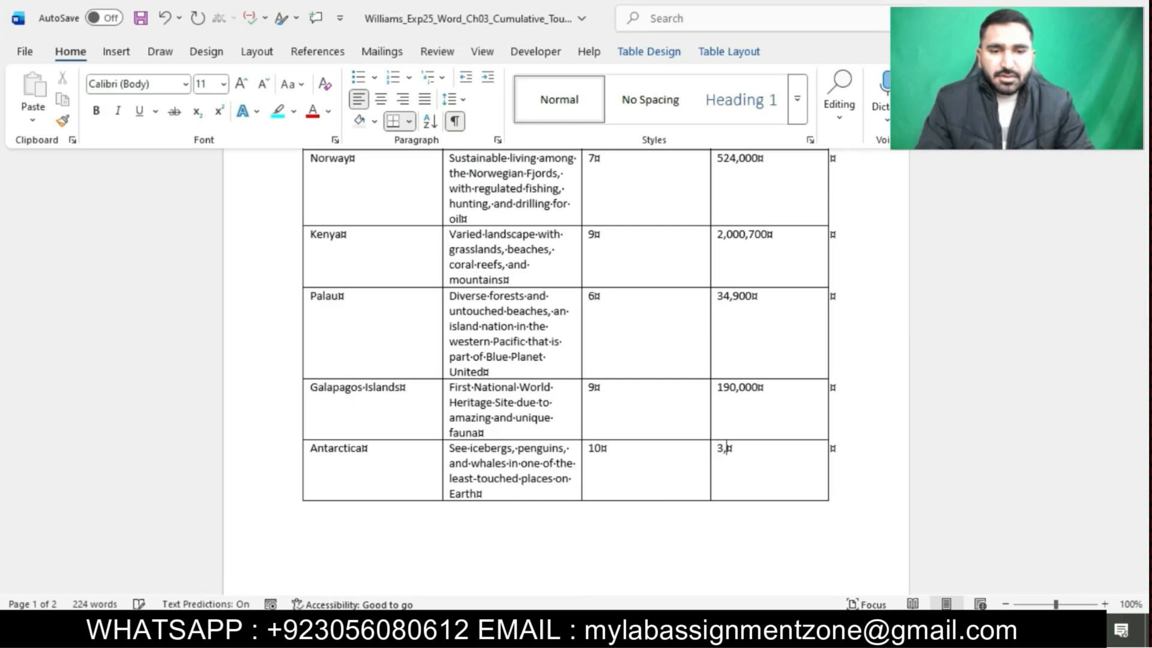
pyautogui.write('500')
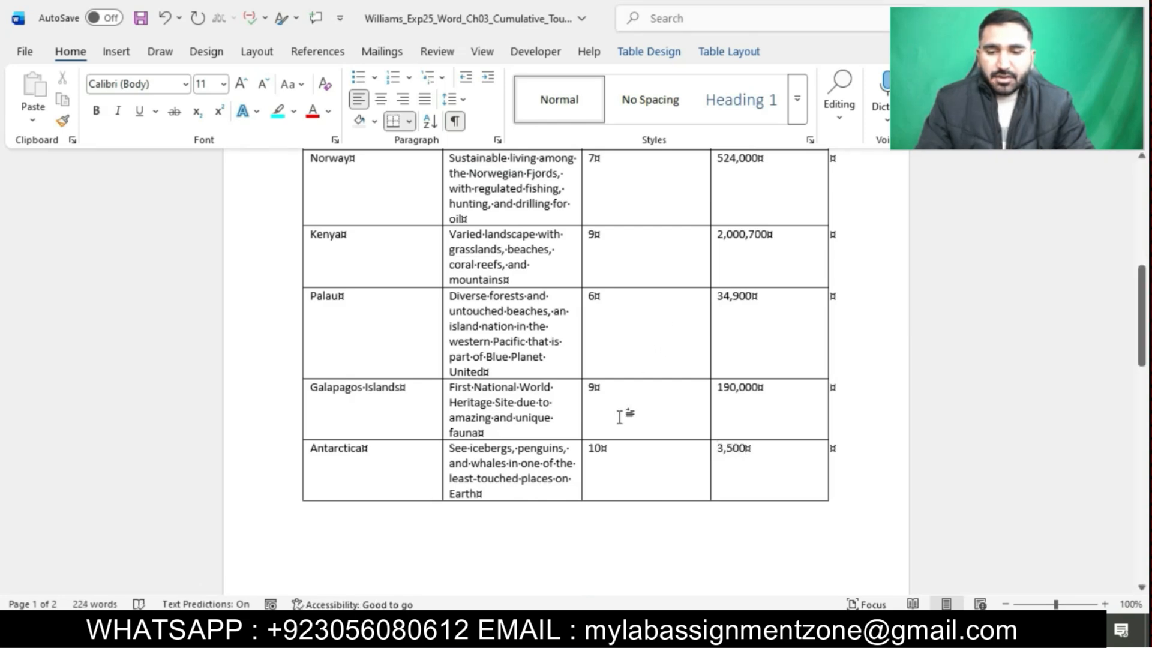
# Check the seventh visitor figure in step 5 and enter 145,000 as Iceland's Approximate Visitors/Year.
pyautogui.moveTo(526, 635)
pyautogui.click(502, 566)
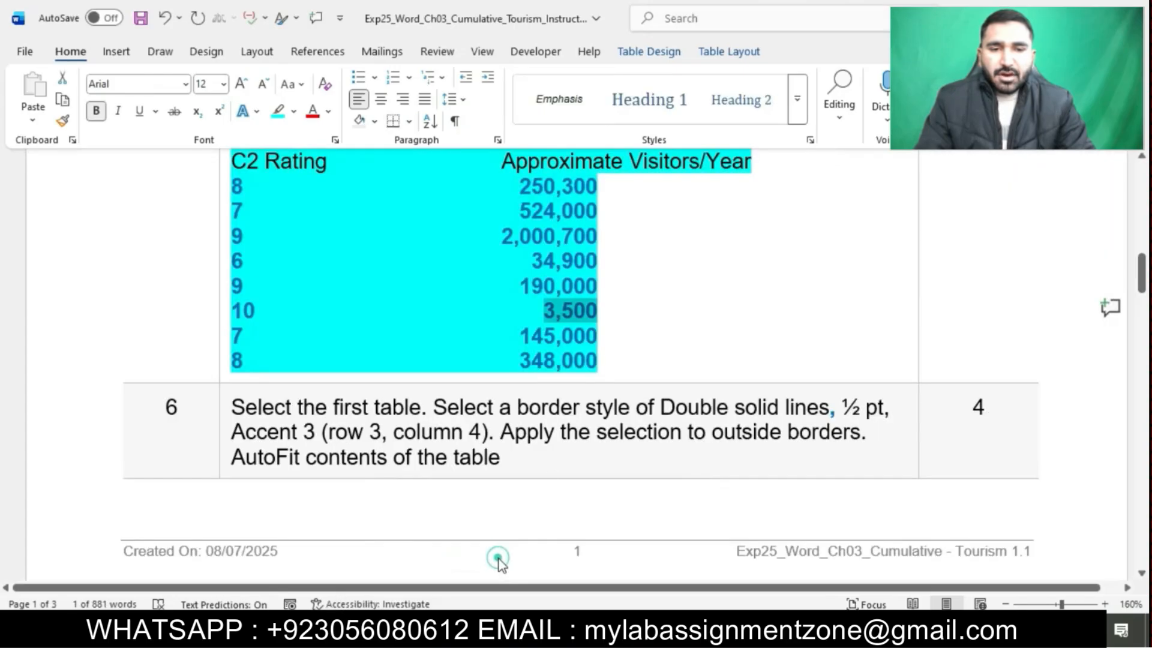
pyautogui.doubleClick(553, 337)
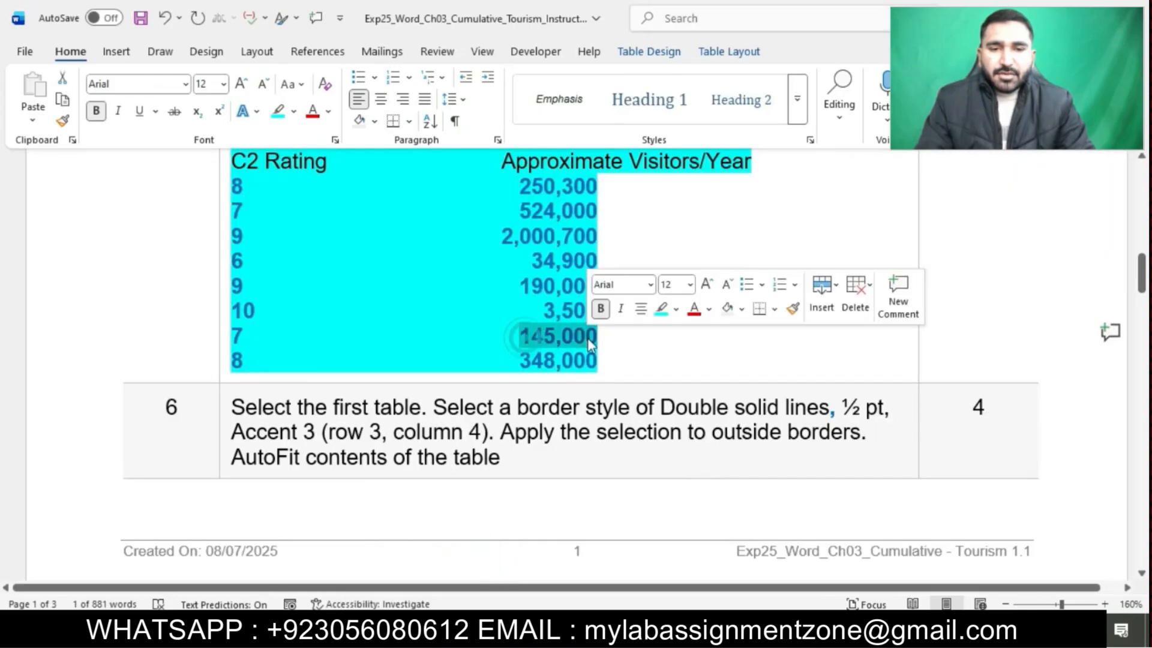
pyautogui.moveTo(526, 636)
pyautogui.click(592, 564)
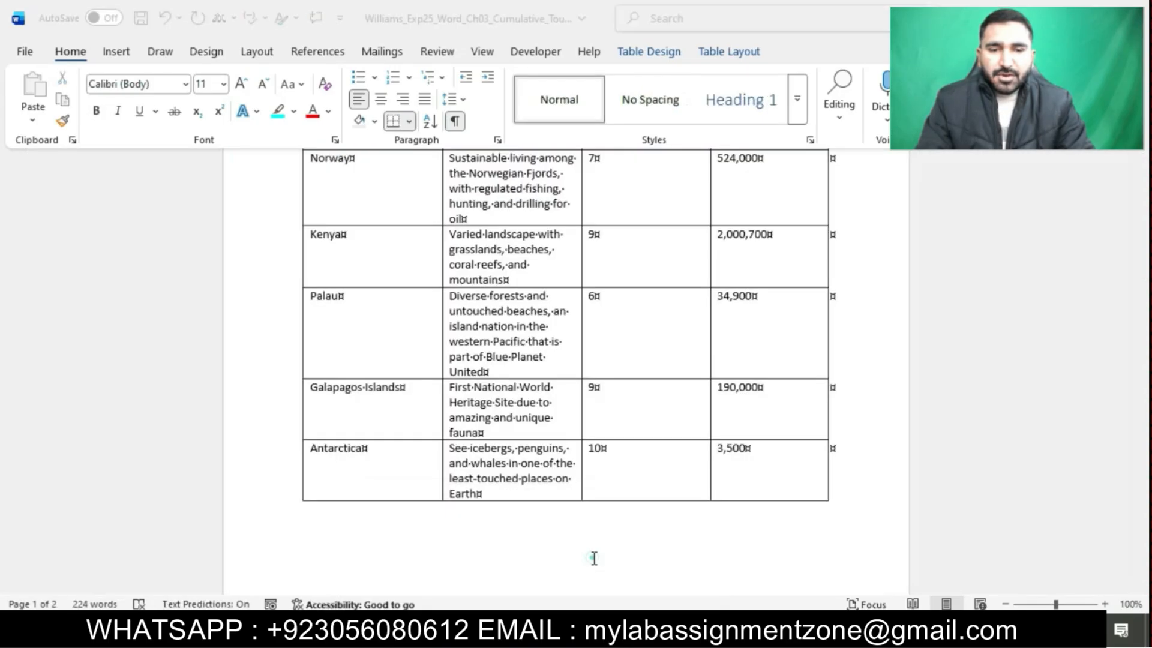
pyautogui.scroll(-6, 696, 441)
pyautogui.scroll(-1, 697, 440)
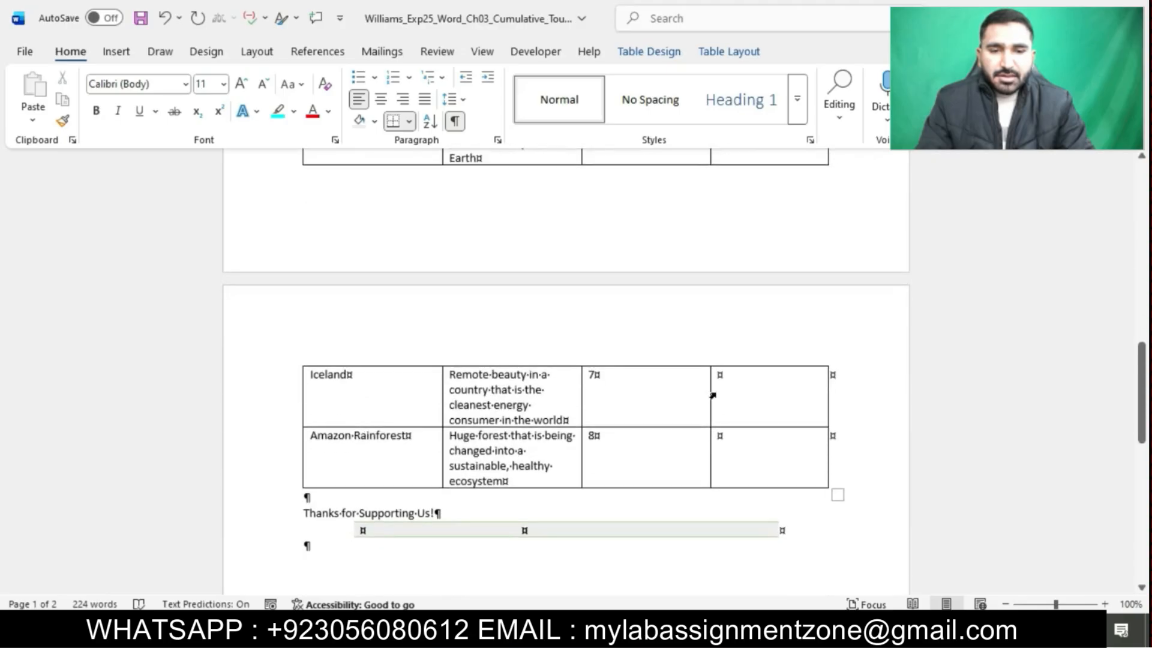
pyautogui.click(719, 375)
pyautogui.write('145')
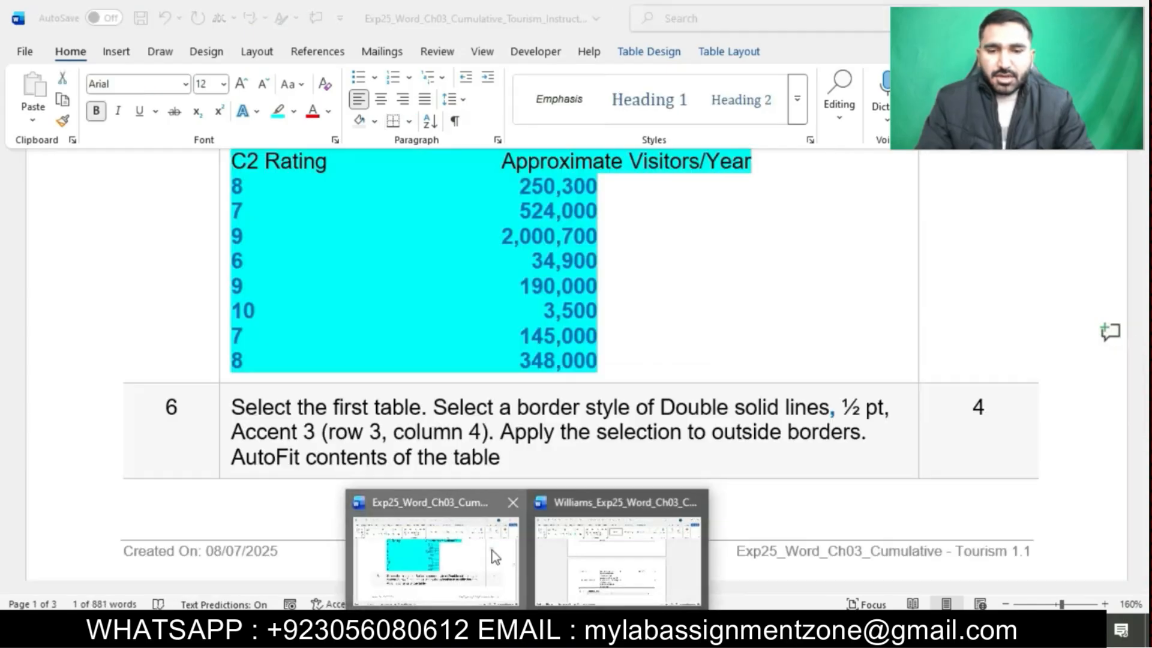
# Check the last visitor figure in step 5 and enter 348,000 as Amazon Rainforest's Approximate Visitors/Year.
pyautogui.click(496, 556)
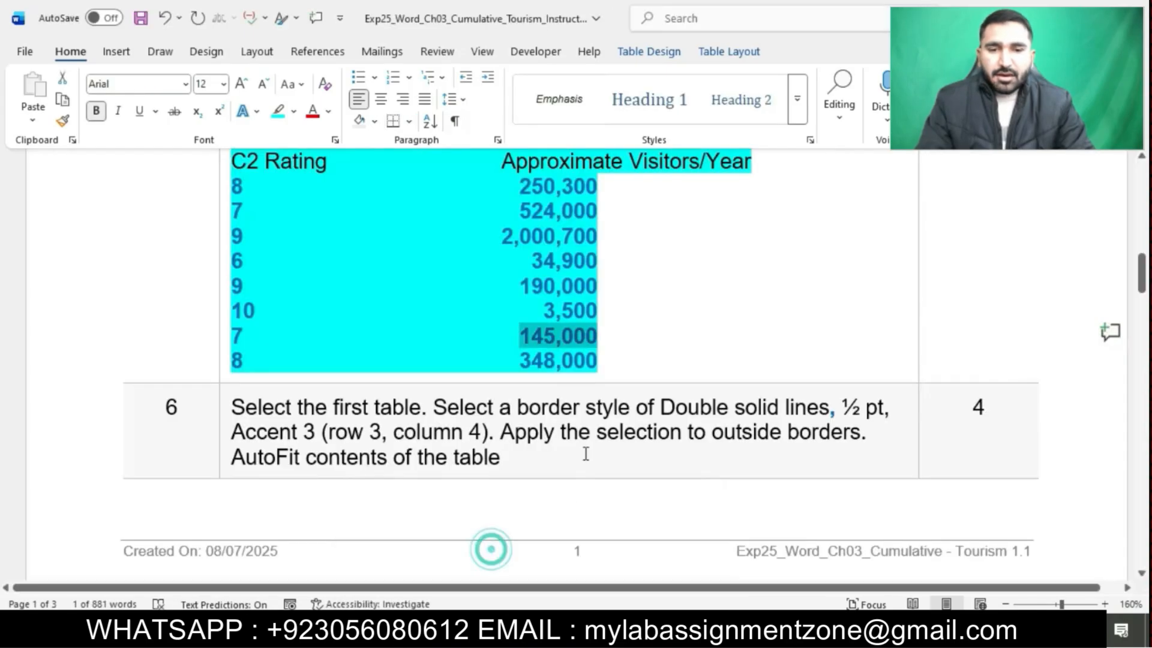
pyautogui.moveTo(523, 363); pyautogui.dragTo(591, 366)
pyautogui.moveTo(562, 635)
pyautogui.click(602, 562)
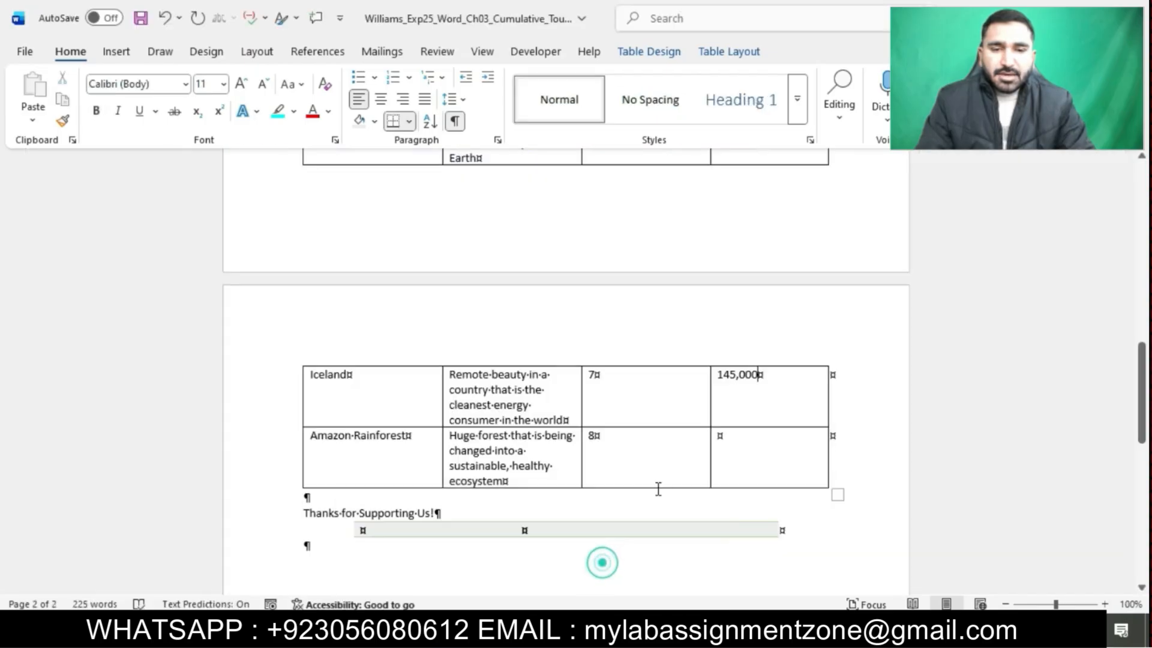
pyautogui.click(721, 436)
pyautogui.write('34')
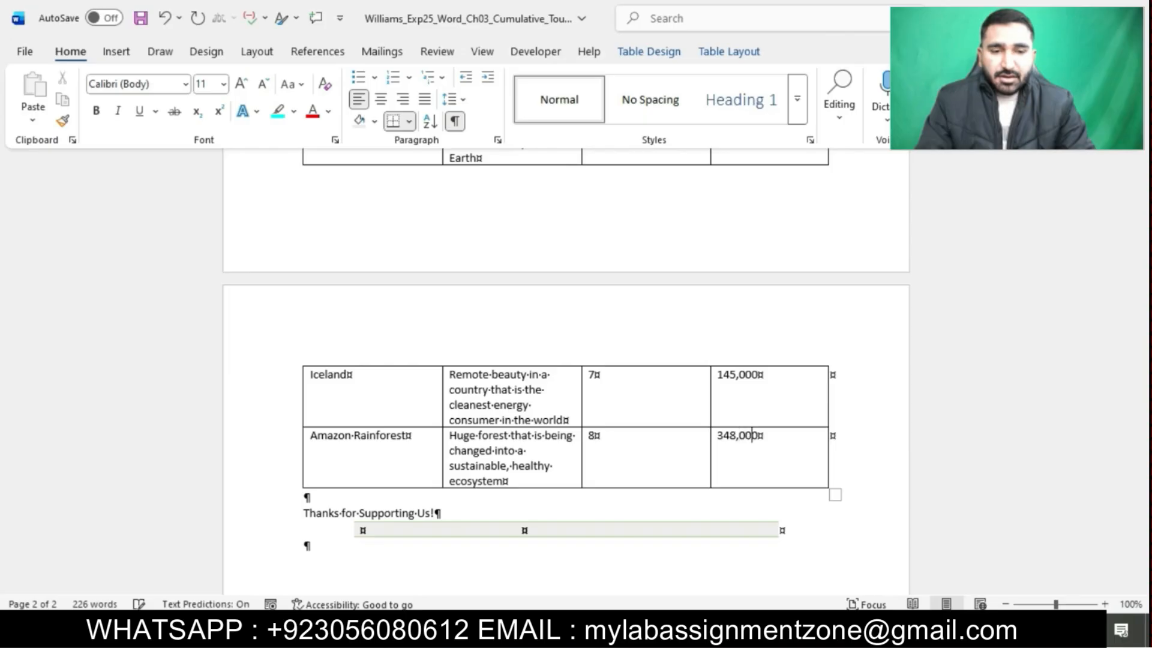
pyautogui.write('8,000')
# Return to the instructions document and highlight the step 6 text about the first table's borders and AutoFit in turquoise.
pyautogui.moveTo(516, 634)
pyautogui.click(507, 595)
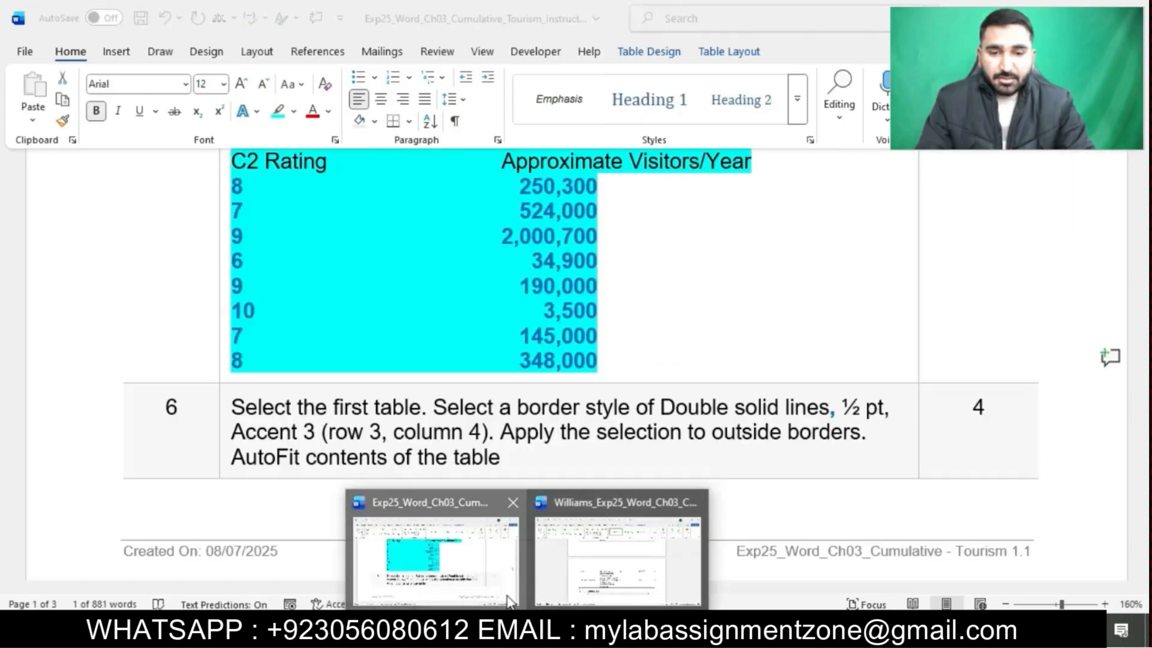
pyautogui.click(598, 363)
pyautogui.scroll(-3, 599, 369)
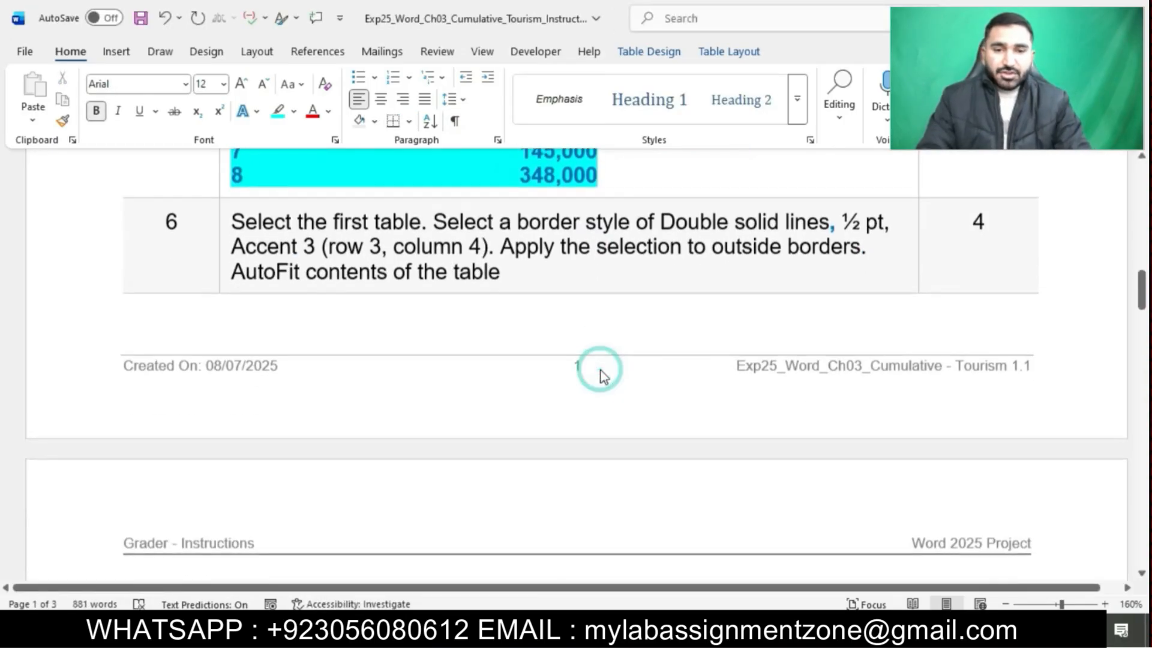
pyautogui.click(227, 222)
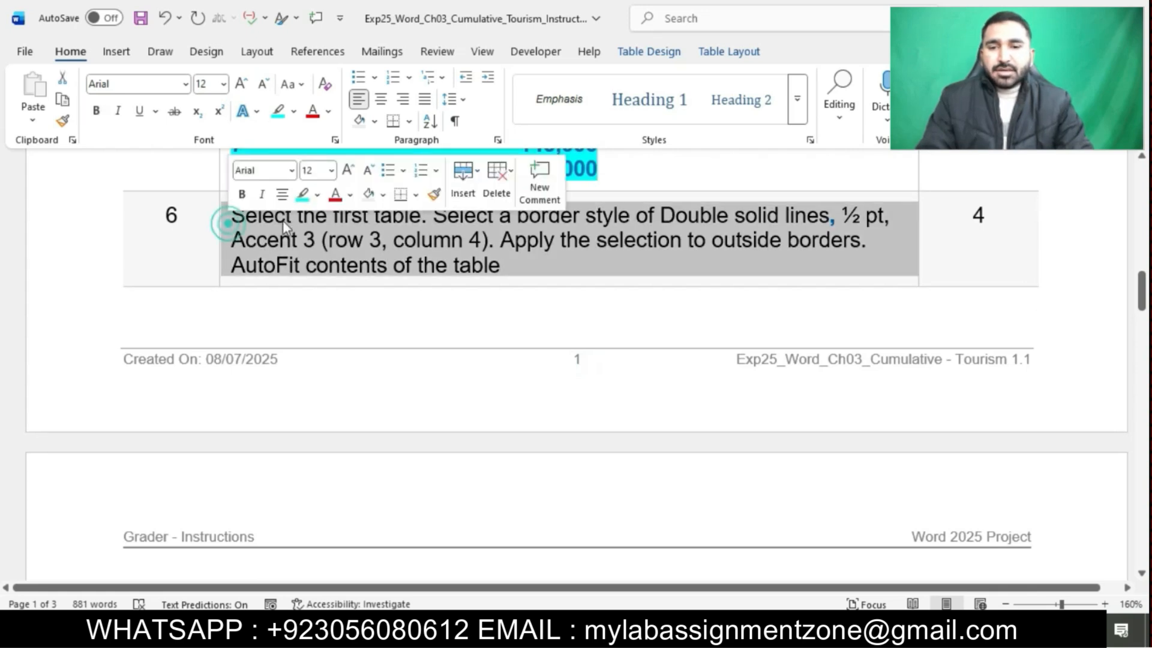
pyautogui.click(303, 193)
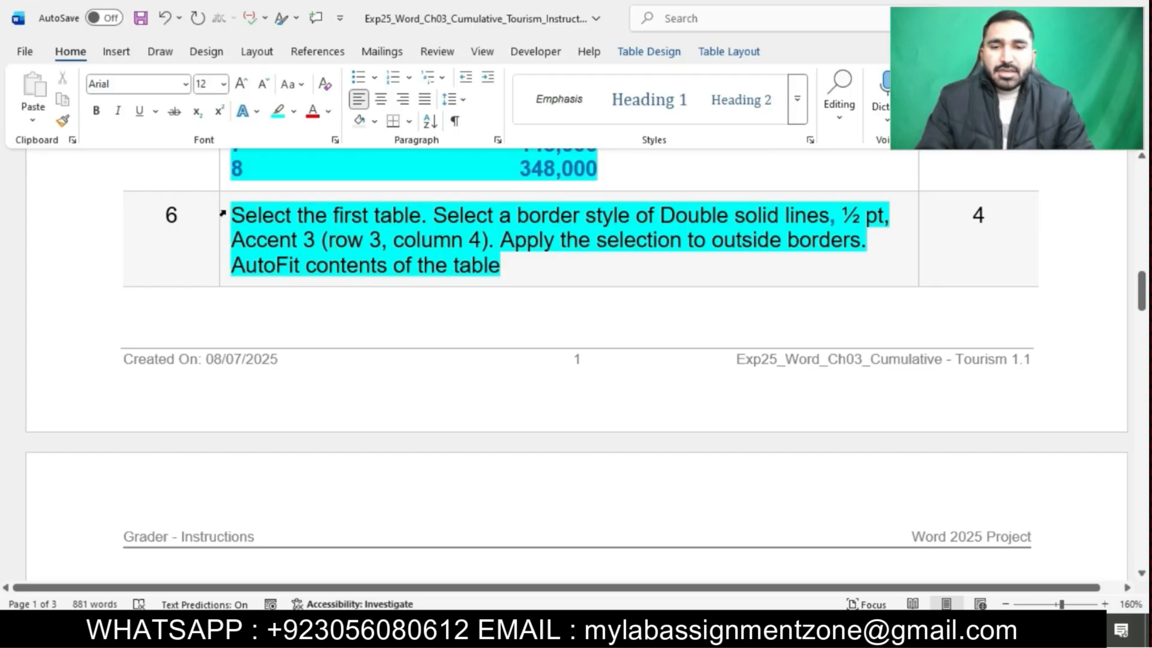
# Mark the first sentence of step 6 and select the entire Eco-Friendly World Destinations table in the flyer.
pyautogui.moveTo(234, 214); pyautogui.dragTo(420, 216)
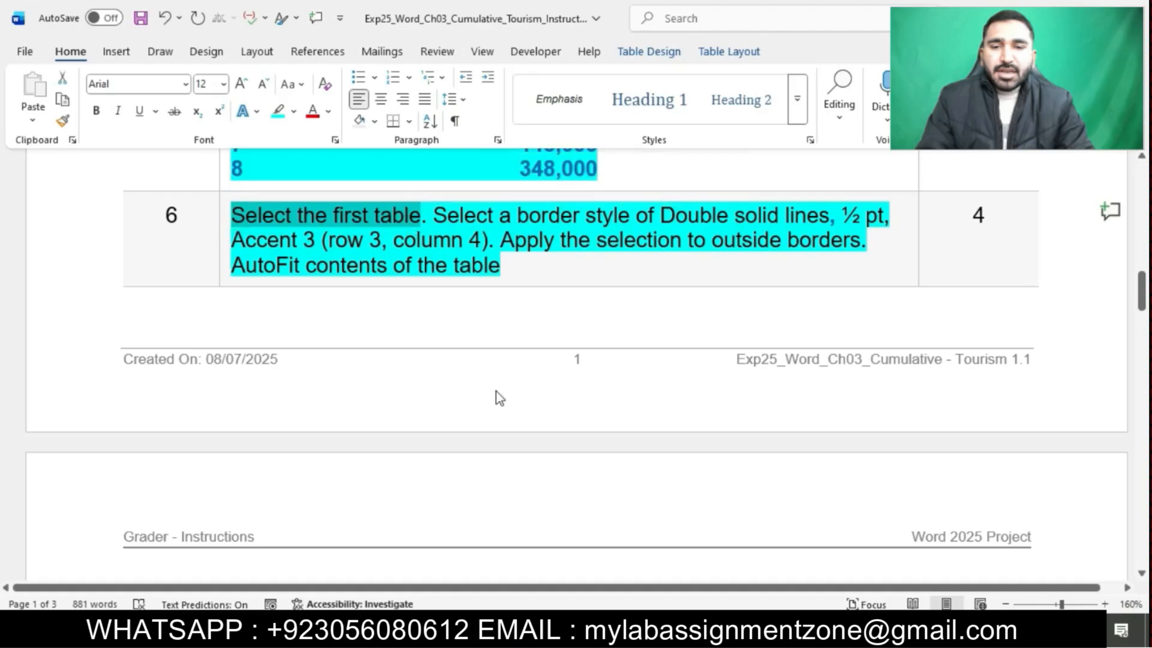
pyautogui.click(574, 577)
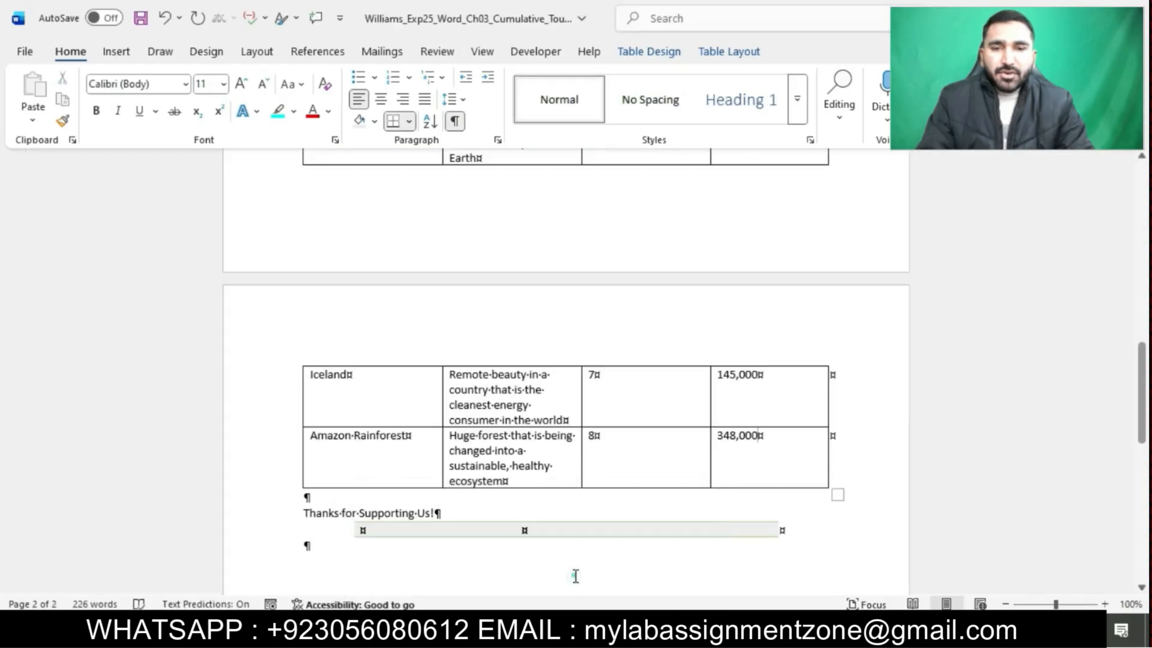
pyautogui.scroll(10, 570, 327)
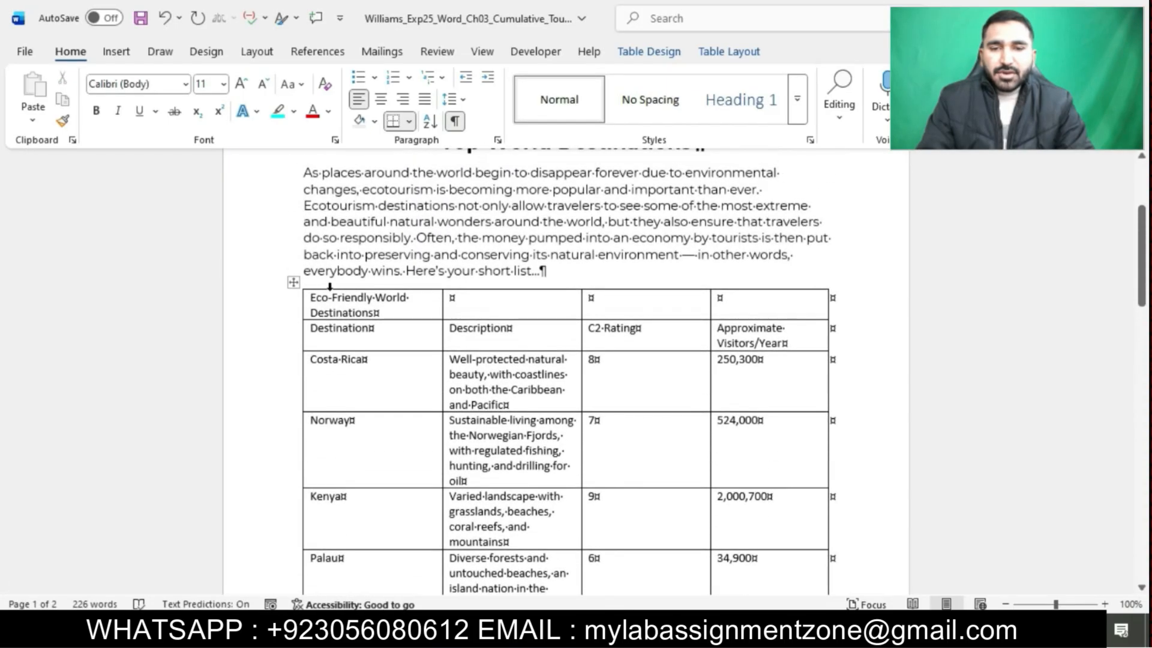
pyautogui.click(292, 283)
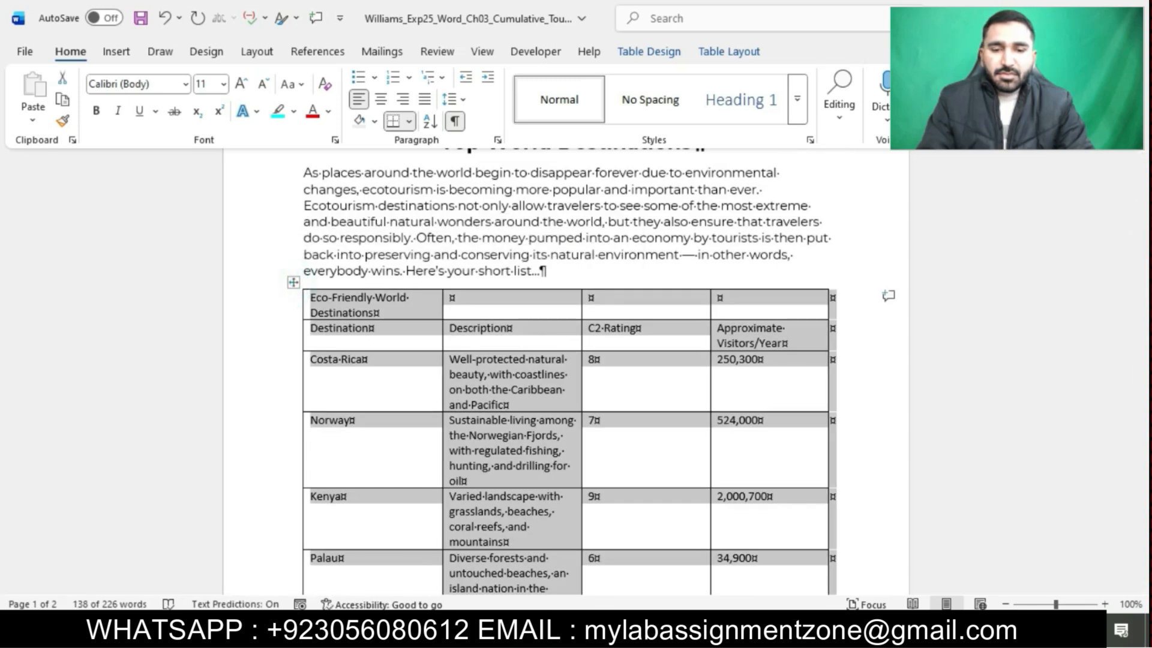
# Check the border style wording in step 6 and choose the Double solid lines, ½ pt, Accent 3 border style for the selected table.
pyautogui.click(502, 589)
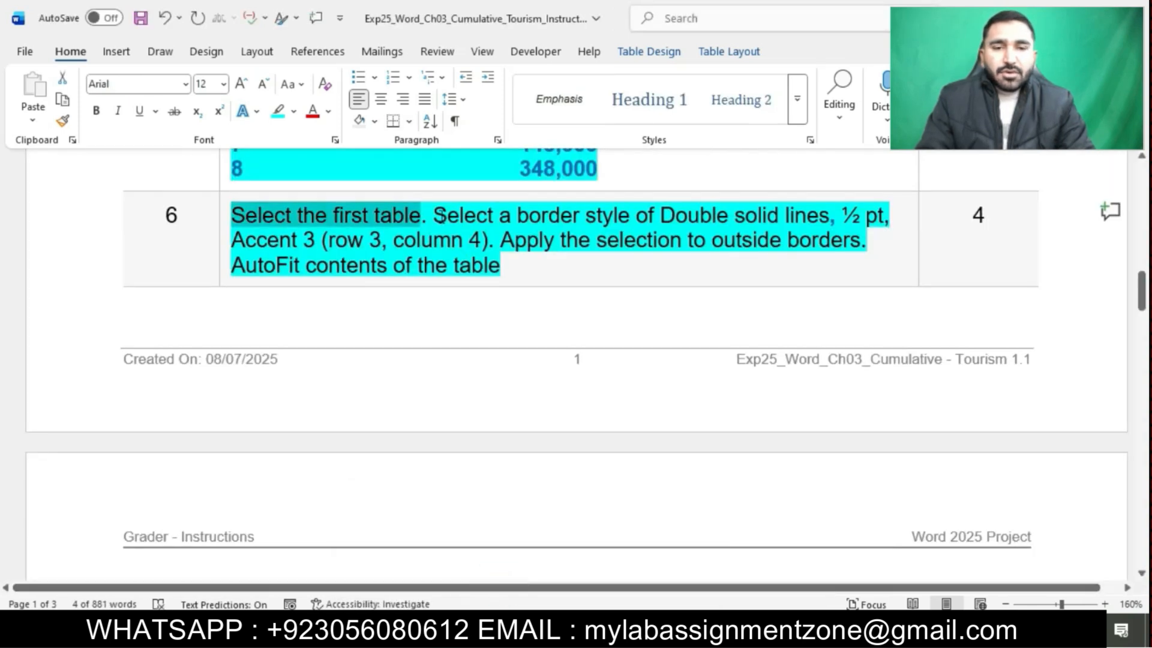
pyautogui.moveTo(435, 215); pyautogui.dragTo(660, 204)
pyautogui.moveTo(706, 203); pyautogui.dragTo(494, 241)
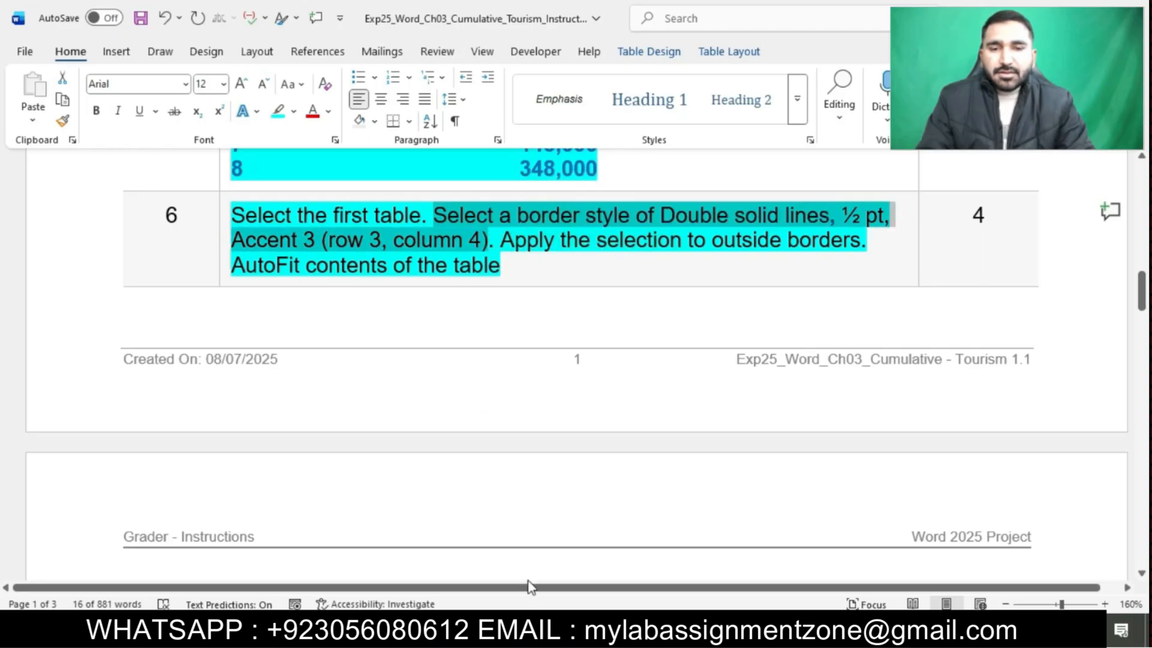
pyautogui.moveTo(527, 635)
pyautogui.click(620, 559)
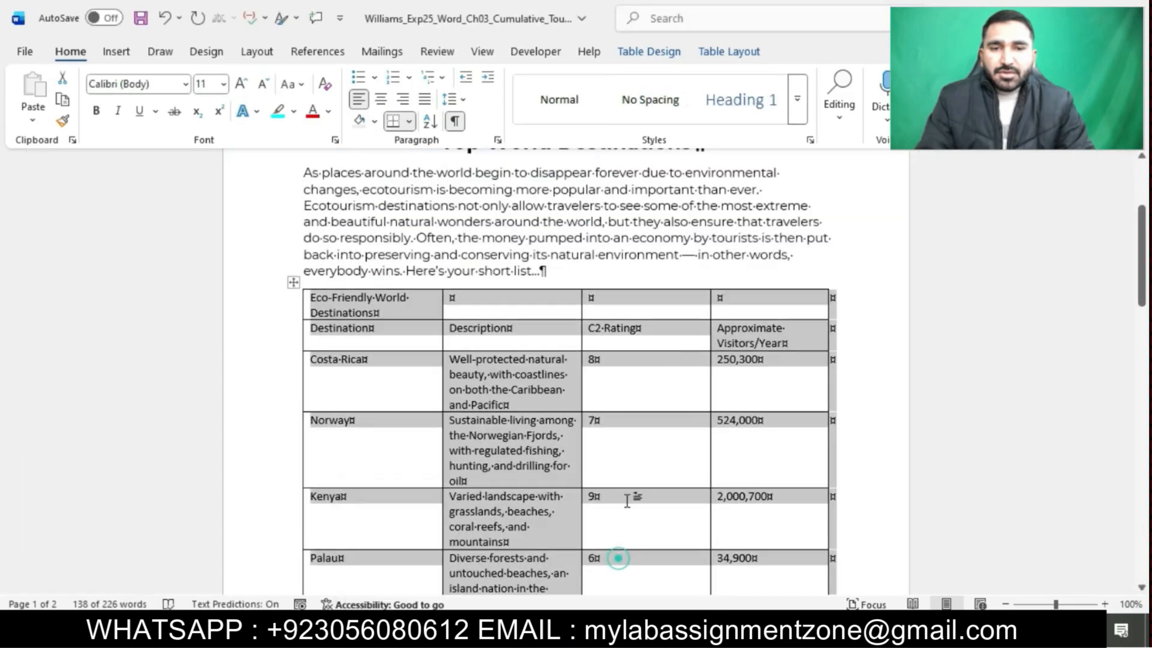
pyautogui.click(677, 54)
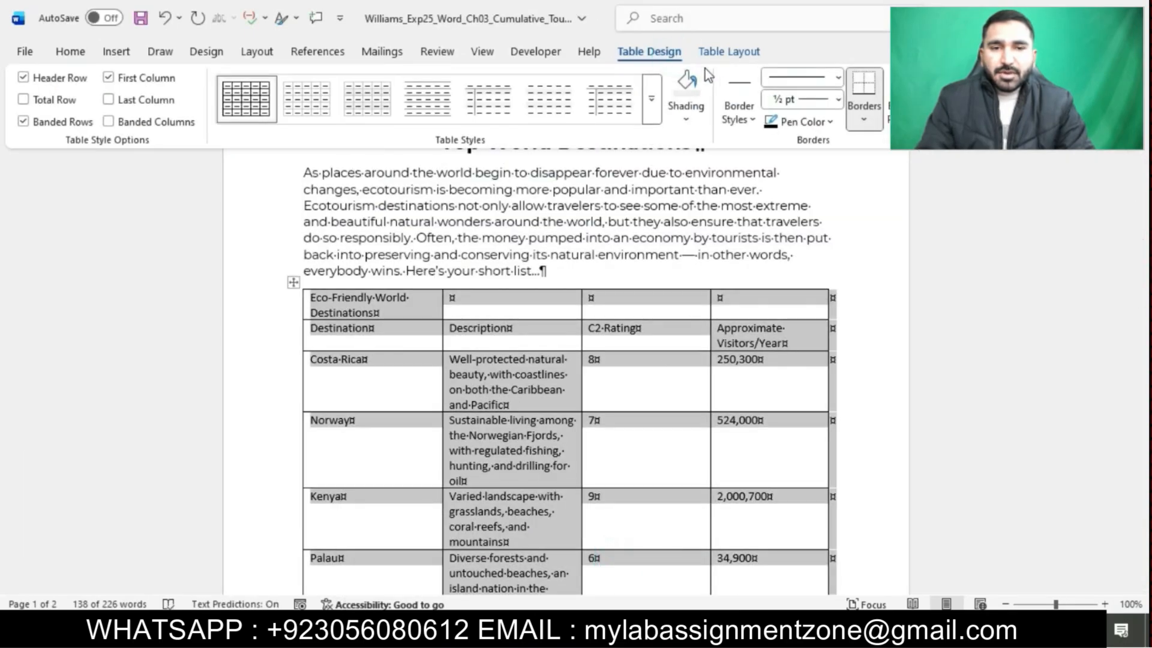
pyautogui.click(741, 113)
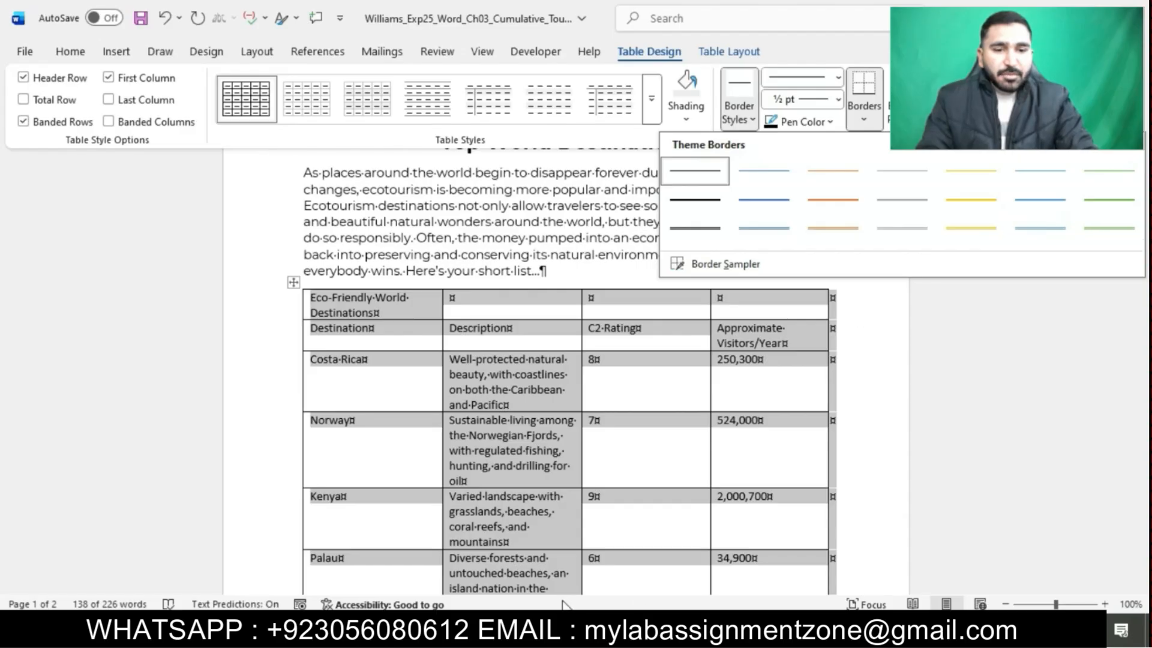
pyautogui.click(476, 552)
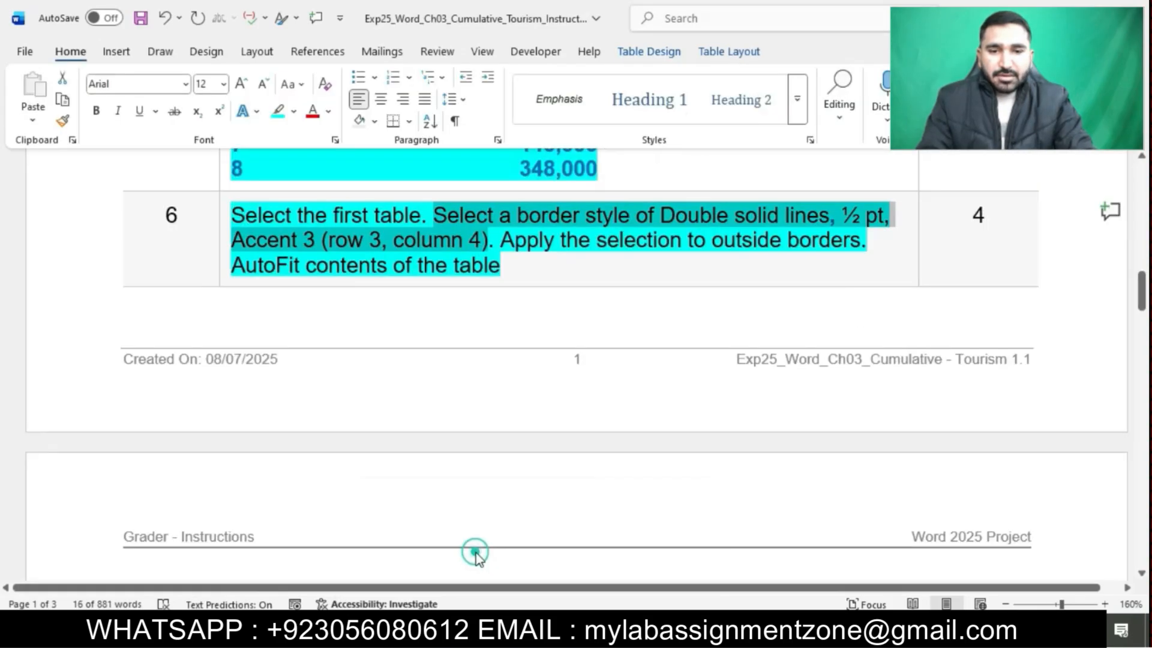
pyautogui.click(602, 563)
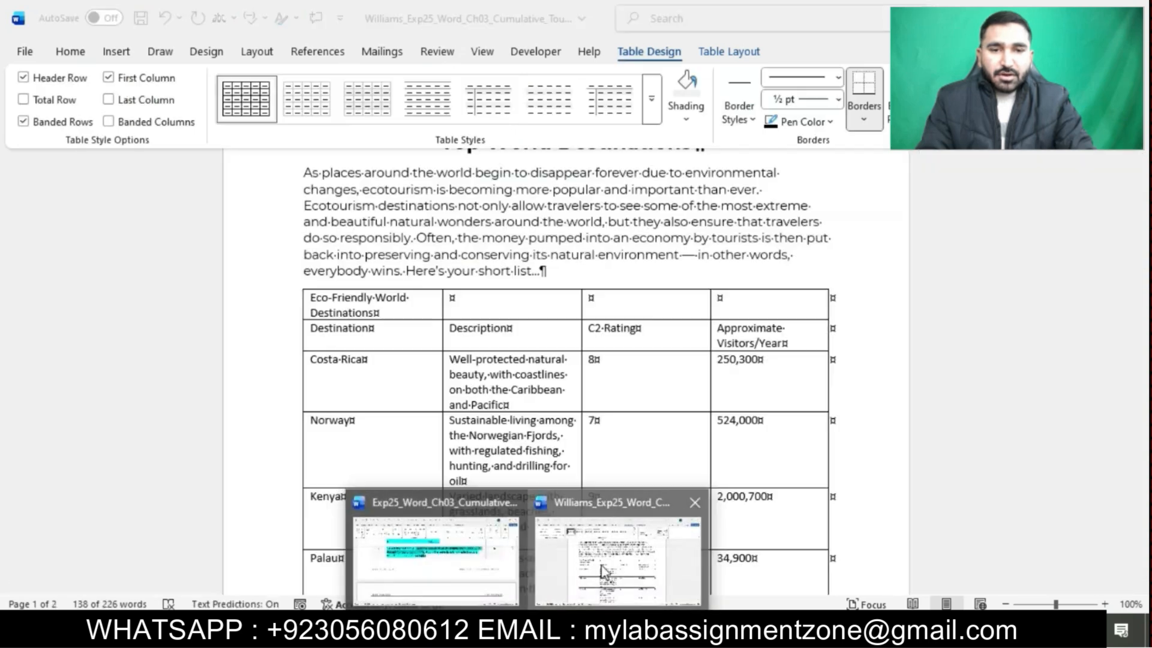
pyautogui.click(739, 114)
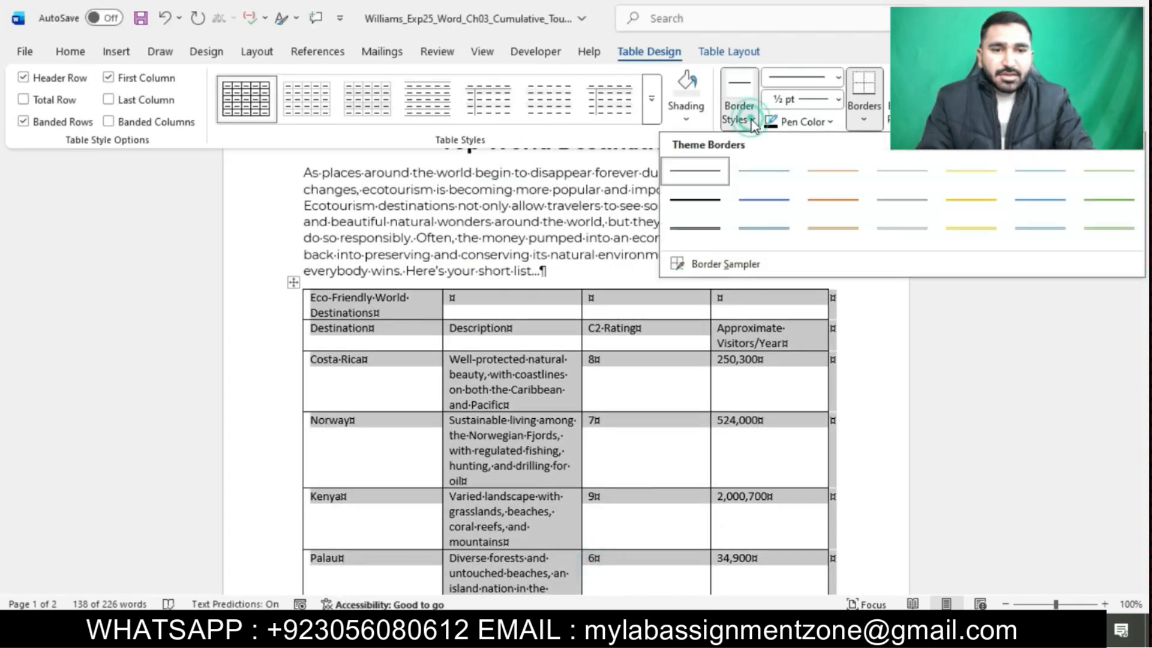
pyautogui.click(900, 231)
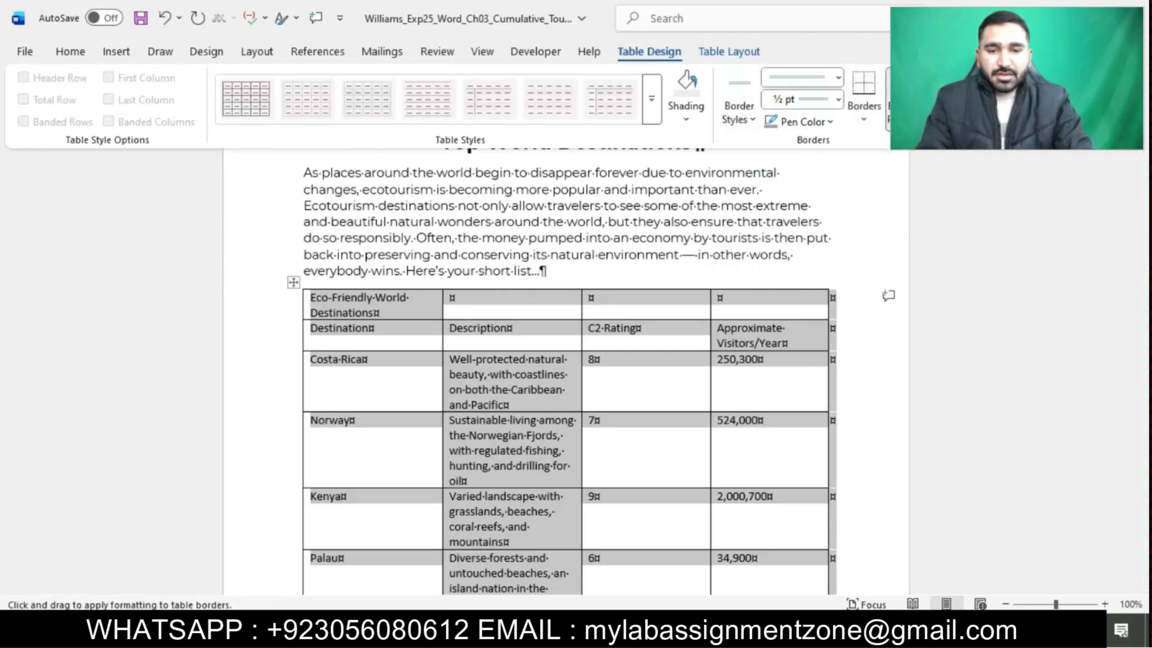
# Apply the chosen double-line border style to the outside borders of the selected Eco-Friendly World Destinations table.
pyautogui.moveTo(506, 577)
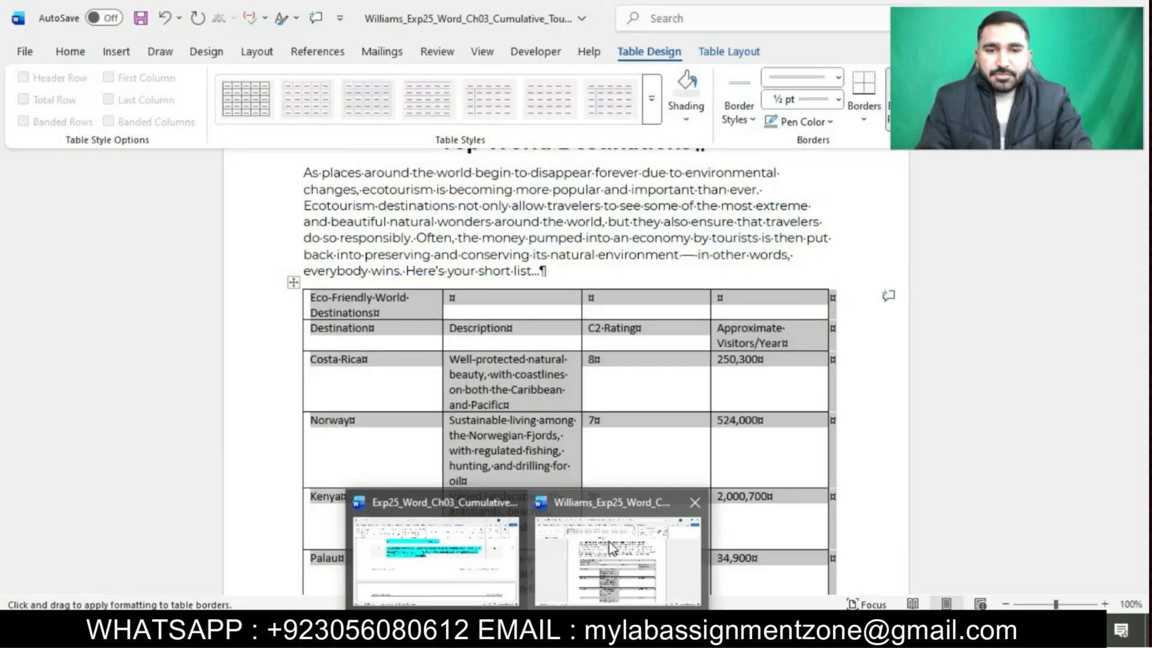
pyautogui.click(608, 541)
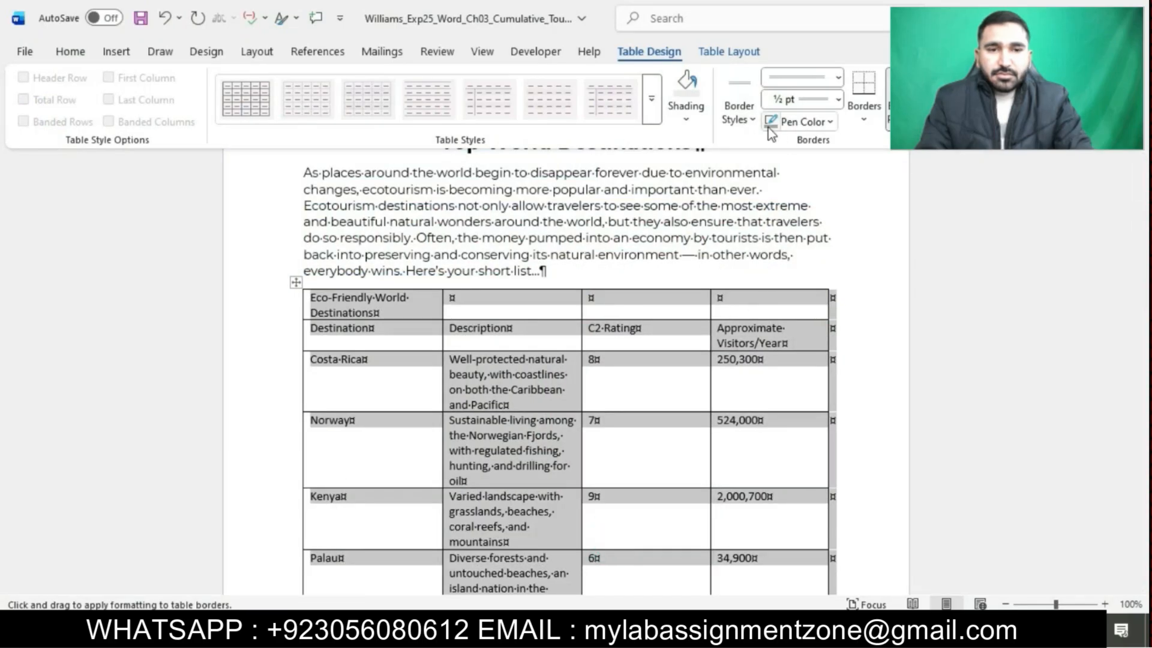
pyautogui.click(856, 123)
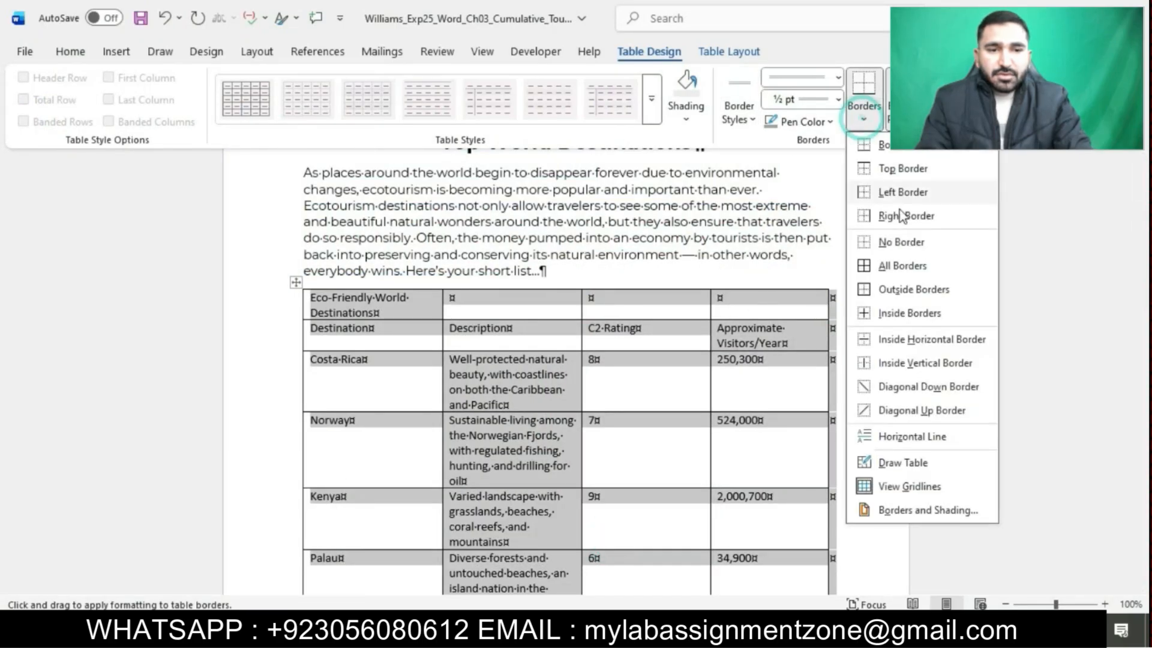
pyautogui.click(903, 291)
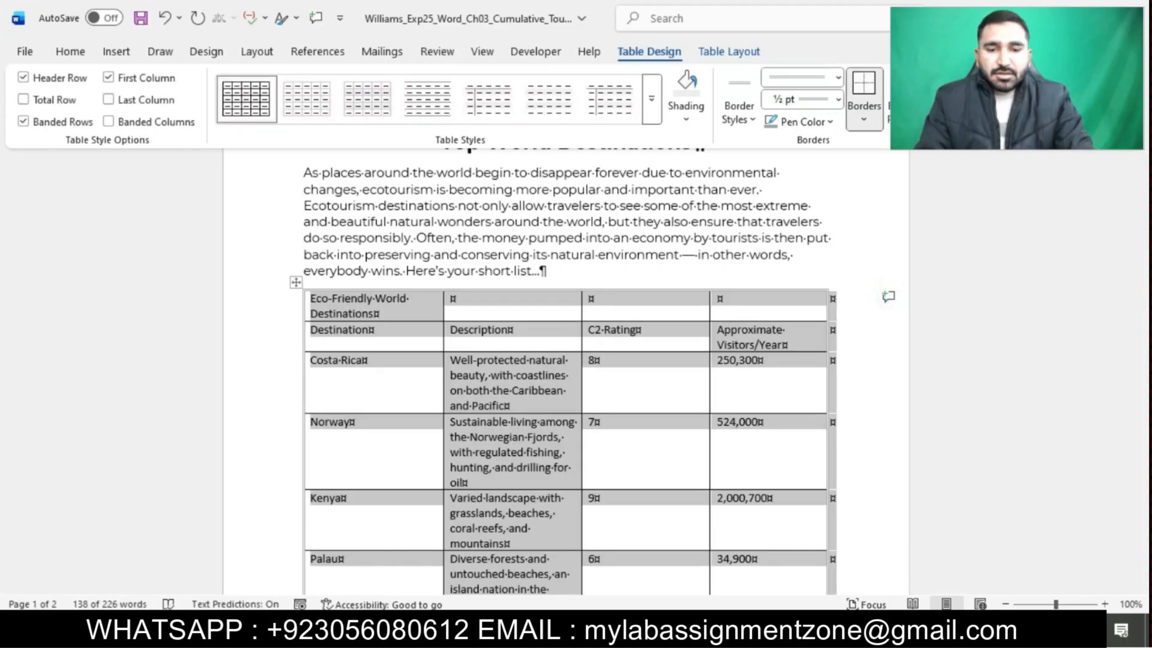
# Mark the AutoFit sentence in step 6, then AutoFit the flyer's first table to its contents and look the table over.
pyautogui.moveTo(528, 630)
pyautogui.click(504, 565)
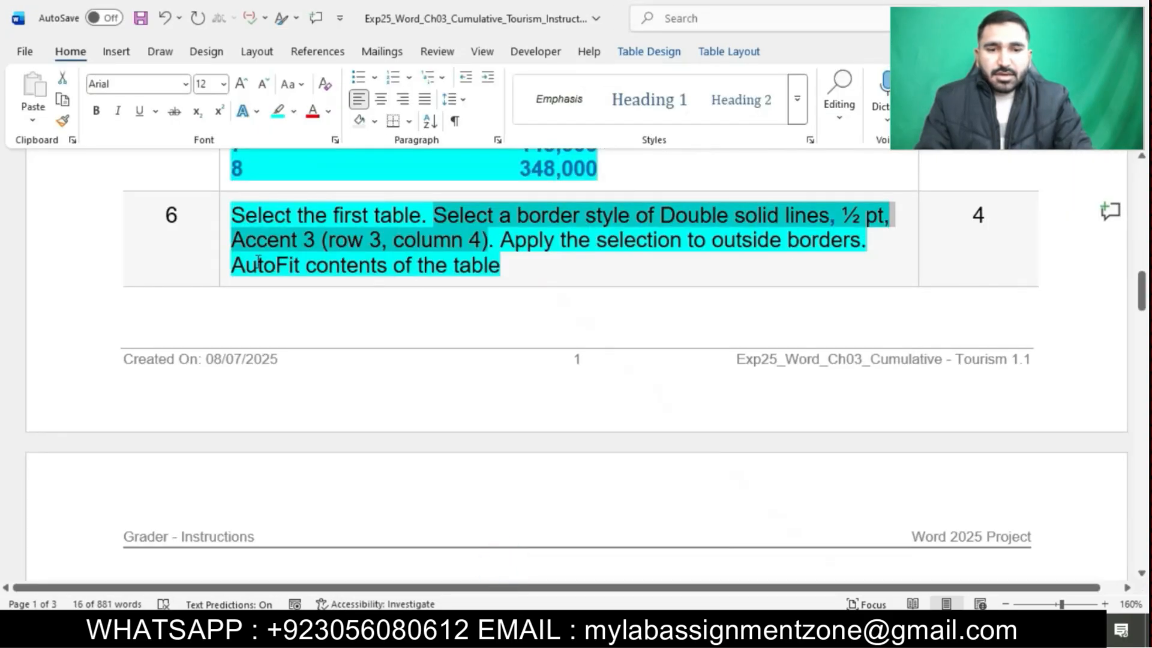
pyautogui.moveTo(240, 263); pyautogui.dragTo(500, 265)
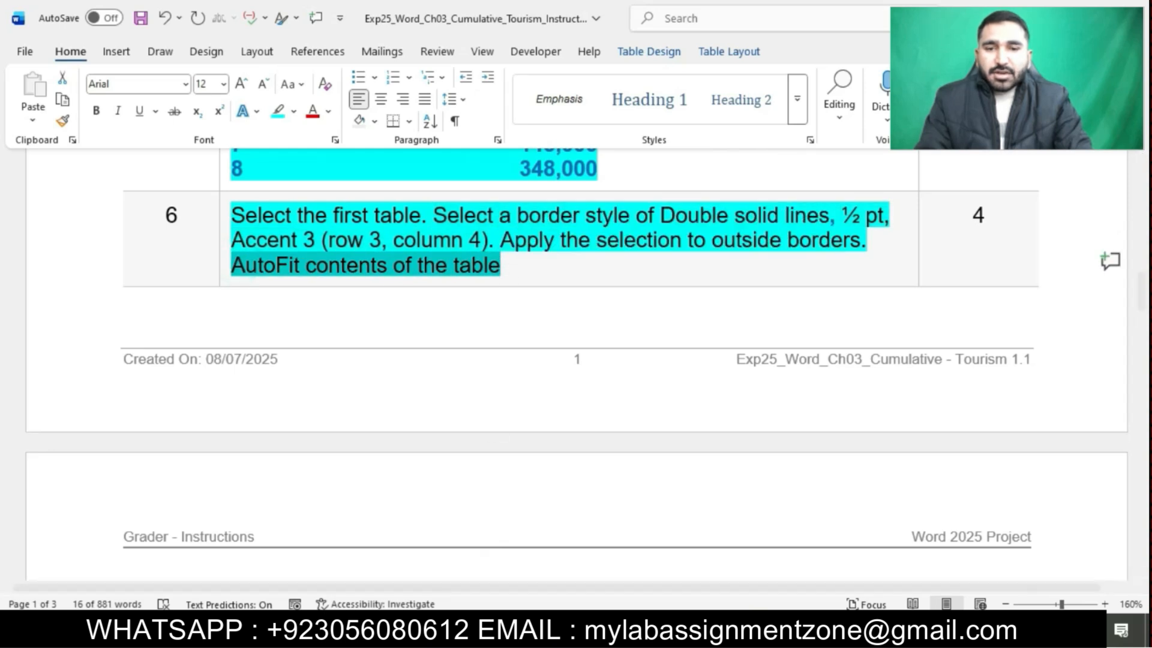
pyautogui.moveTo(528, 630)
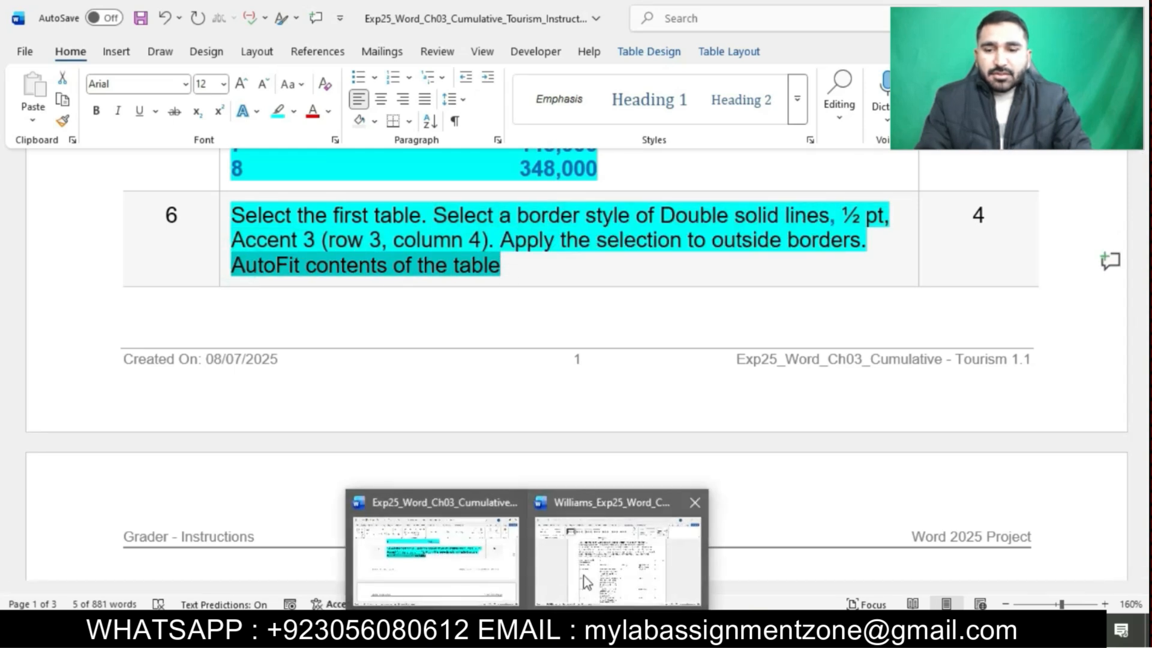
pyautogui.click(585, 564)
pyautogui.click(759, 56)
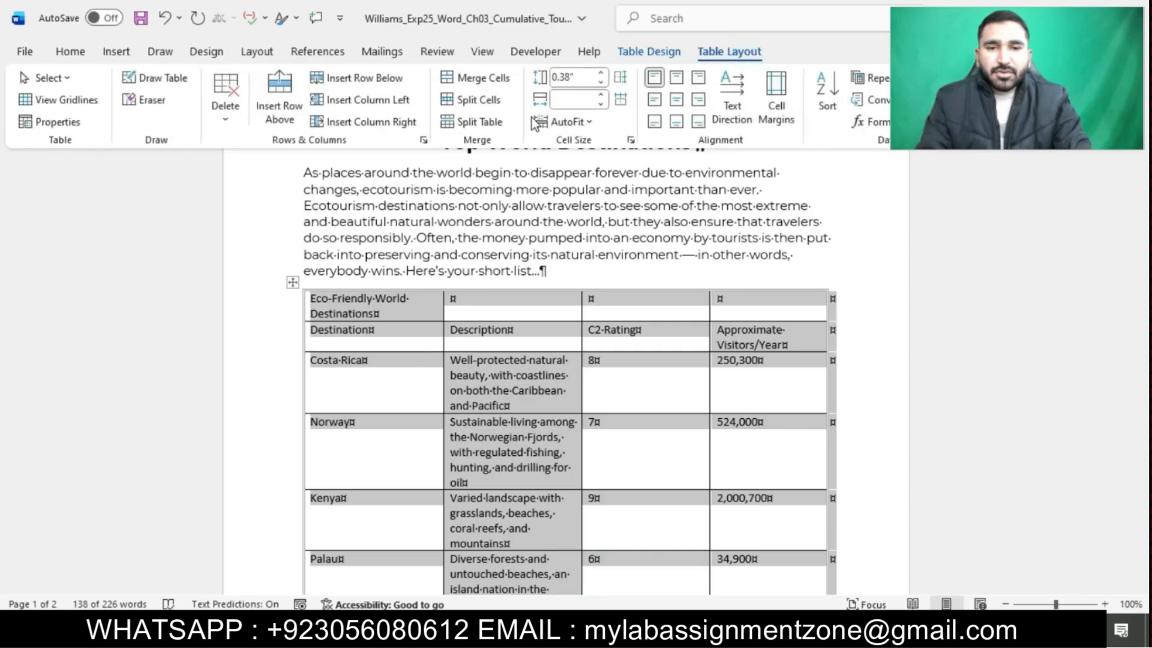
pyautogui.click(583, 124)
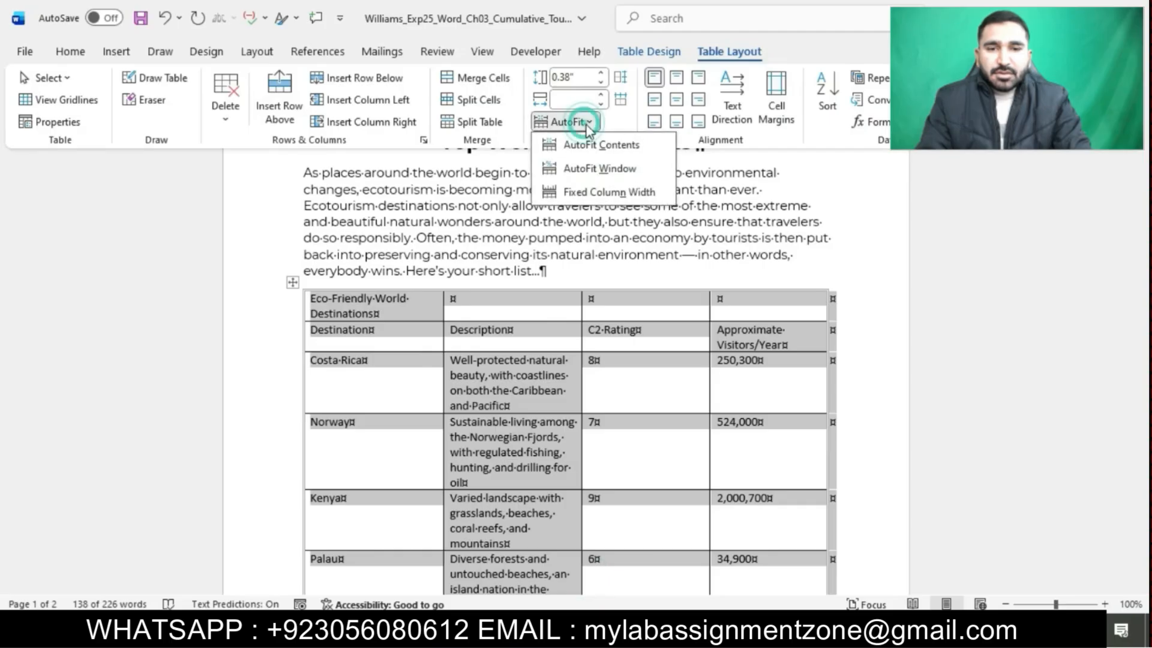
pyautogui.click(633, 150)
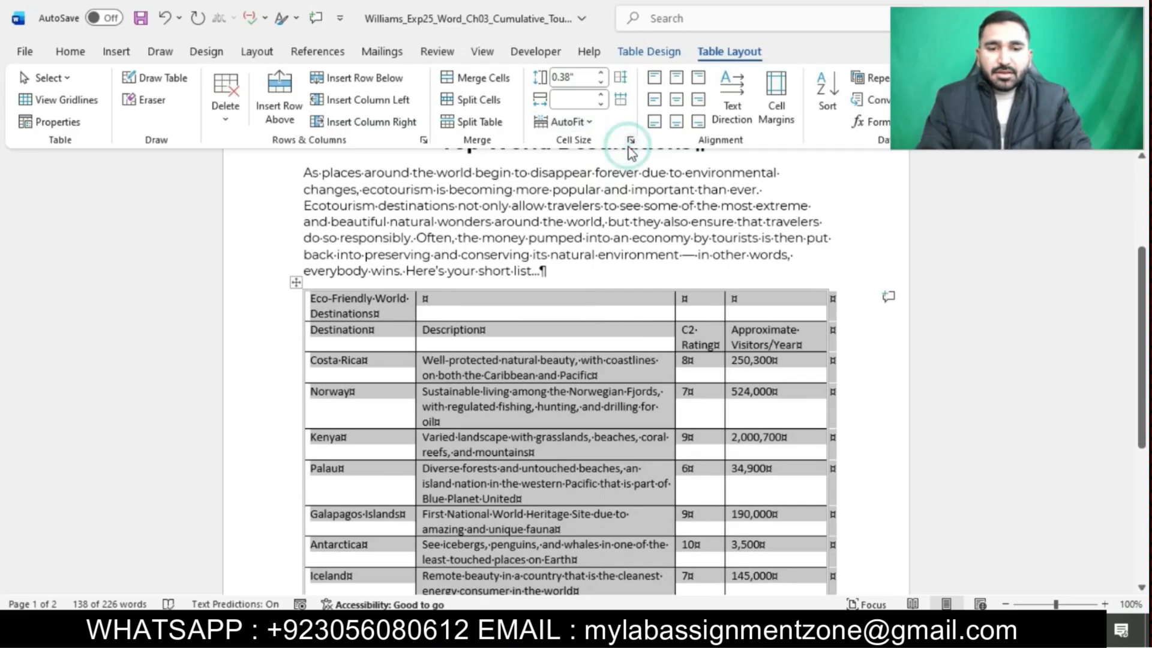
pyautogui.click(580, 372)
pyautogui.scroll(-5, 581, 373)
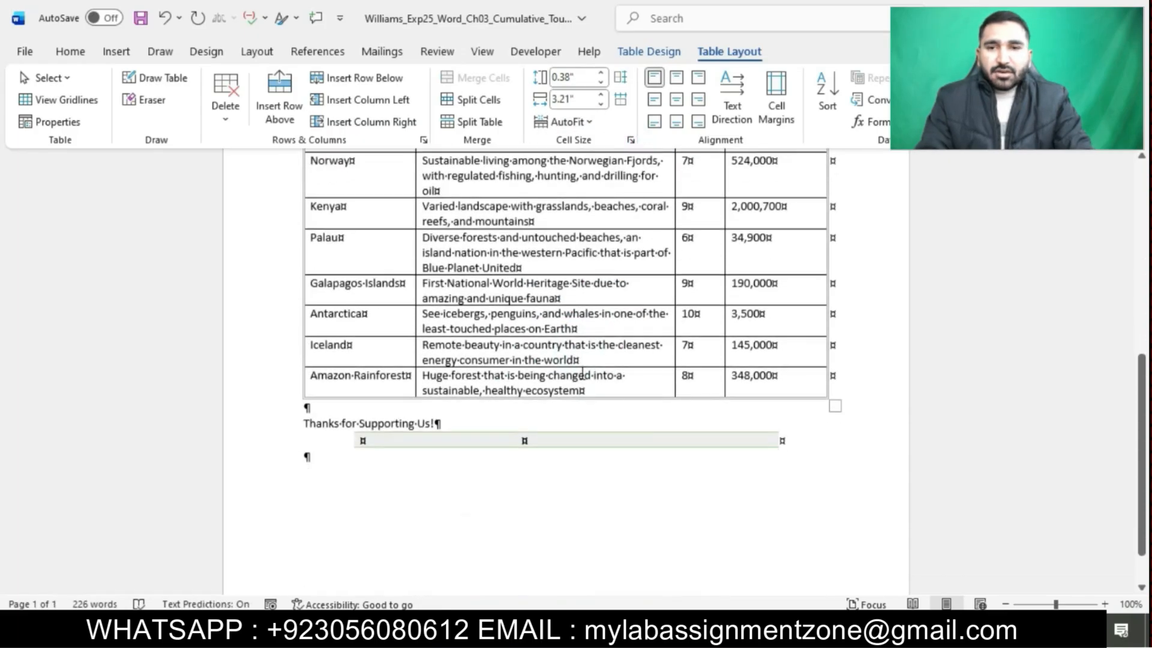
pyautogui.scroll(2, 582, 372)
pyautogui.scroll(3, 582, 372)
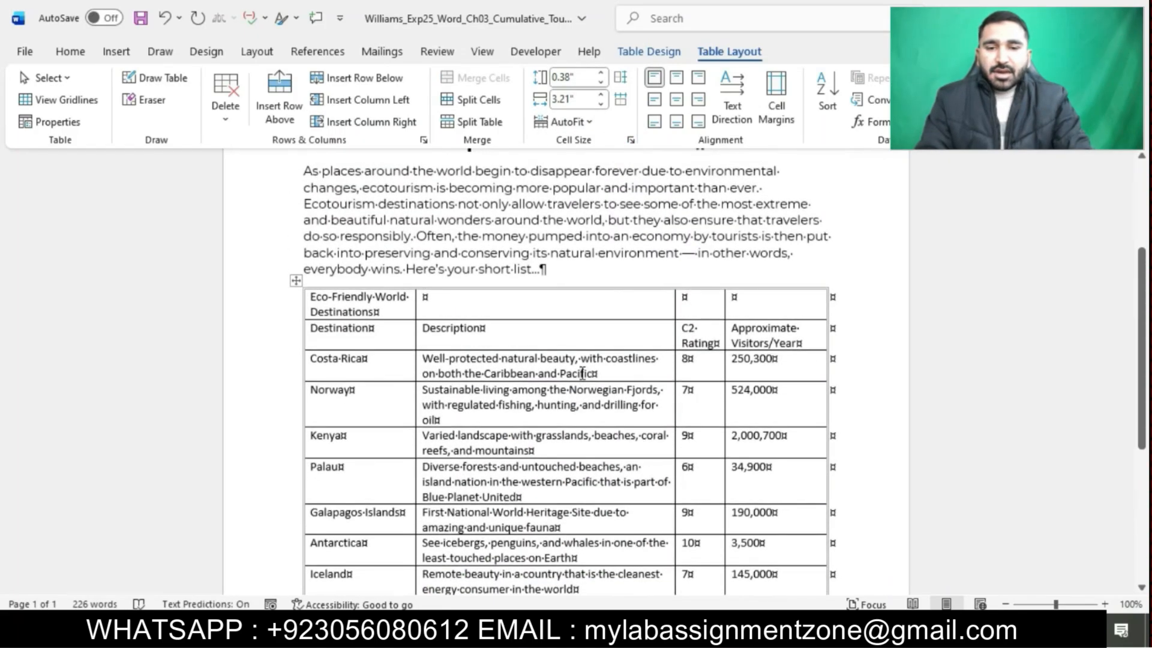
# Return to the instructions document and highlight the step 7 text about the first table's first row in turquoise.
pyautogui.click(529, 628)
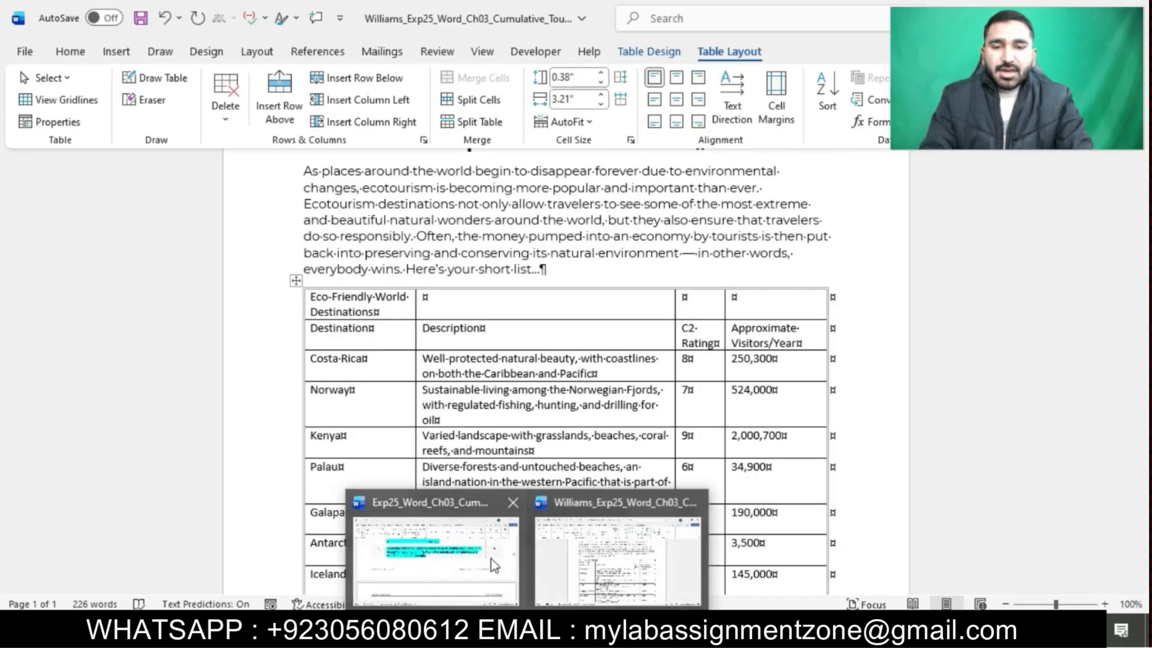
pyautogui.click(492, 563)
pyautogui.click(552, 342)
pyautogui.scroll(-5, 552, 343)
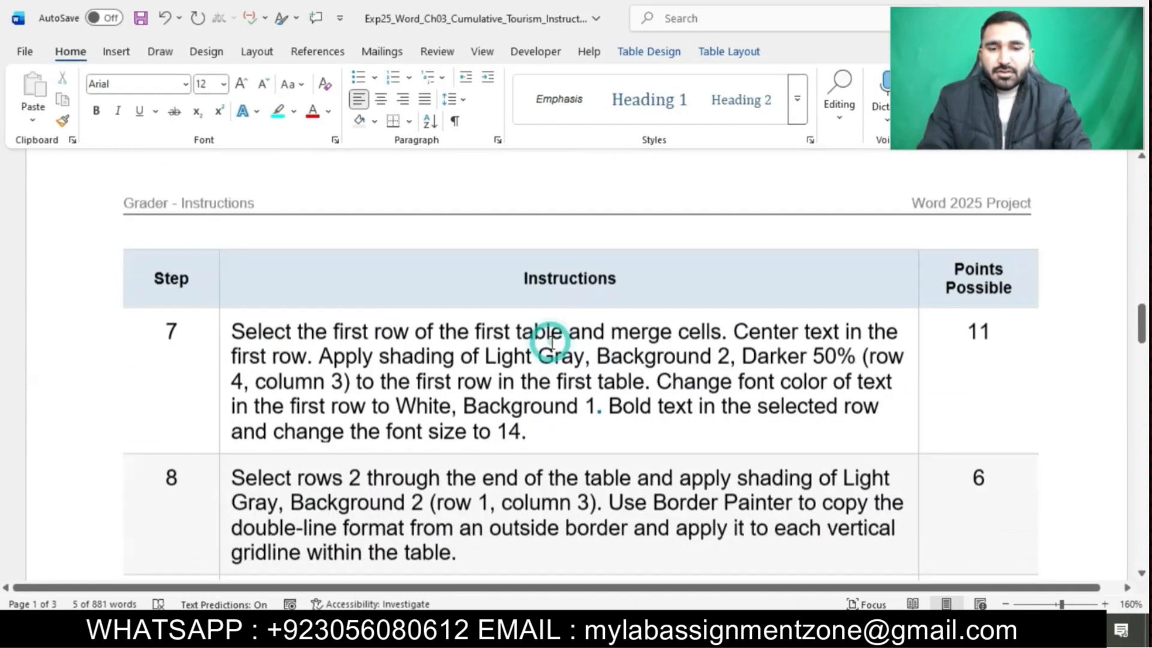
pyautogui.scroll(-1, 552, 343)
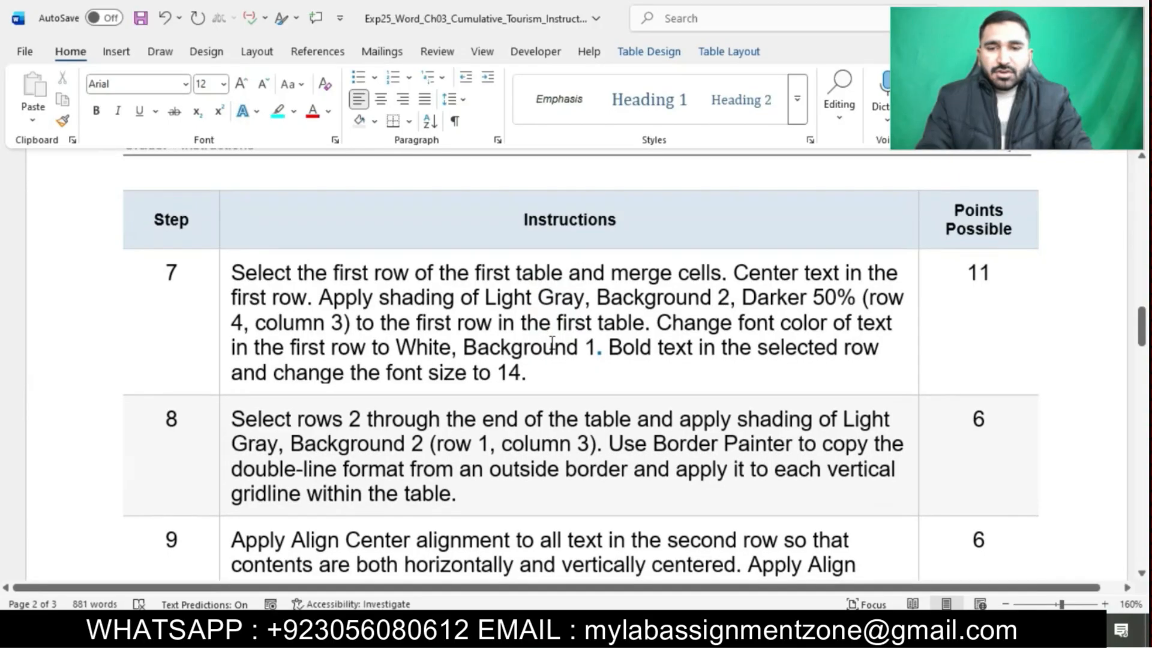
pyautogui.tripleClick(234, 279)
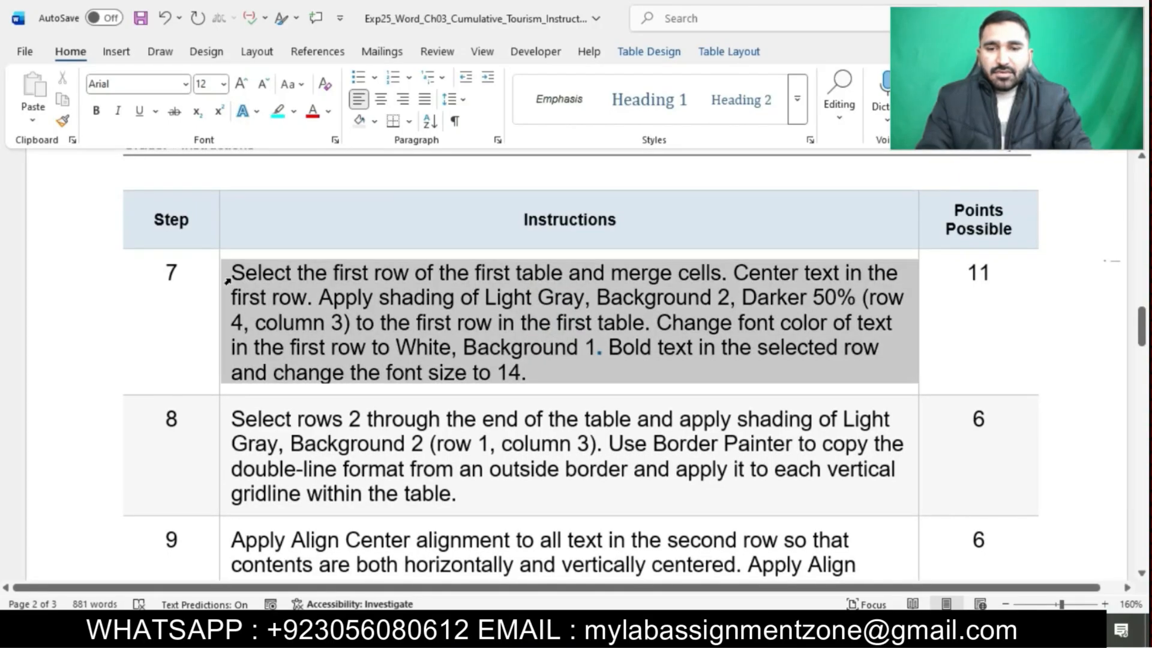
pyautogui.click(304, 250)
pyautogui.click(417, 348)
pyautogui.scroll(-1, 283, 264)
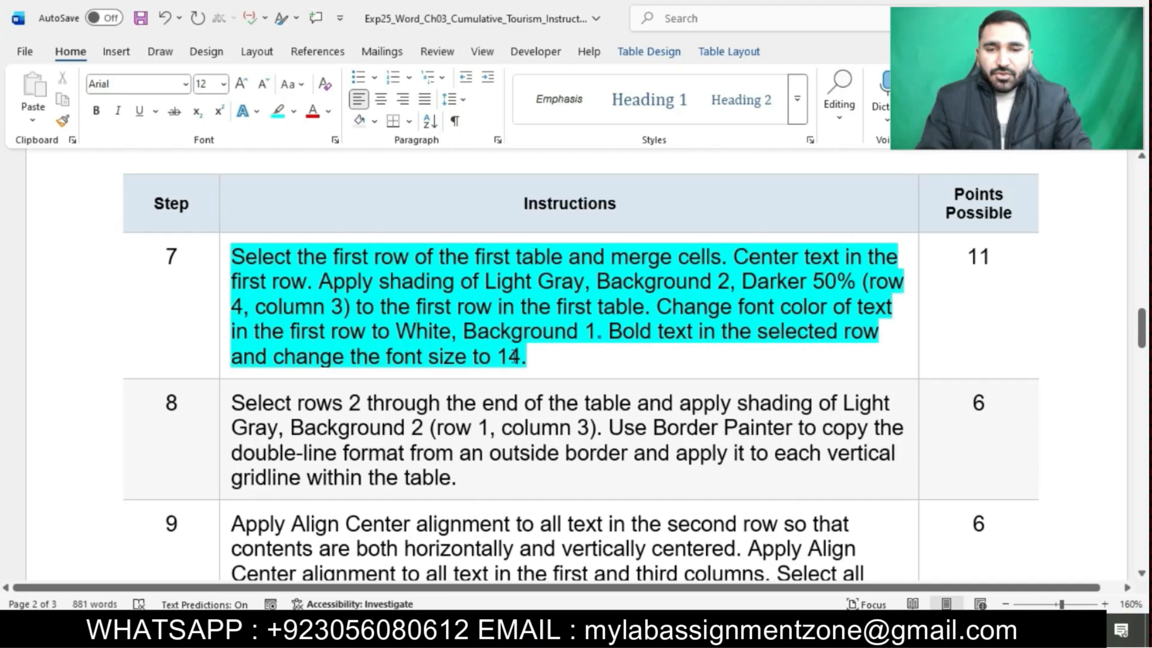
# Mark the first sentence of step 7 and merge the cells of the first row in the flyer's first table.
pyautogui.moveTo(236, 257); pyautogui.dragTo(721, 254)
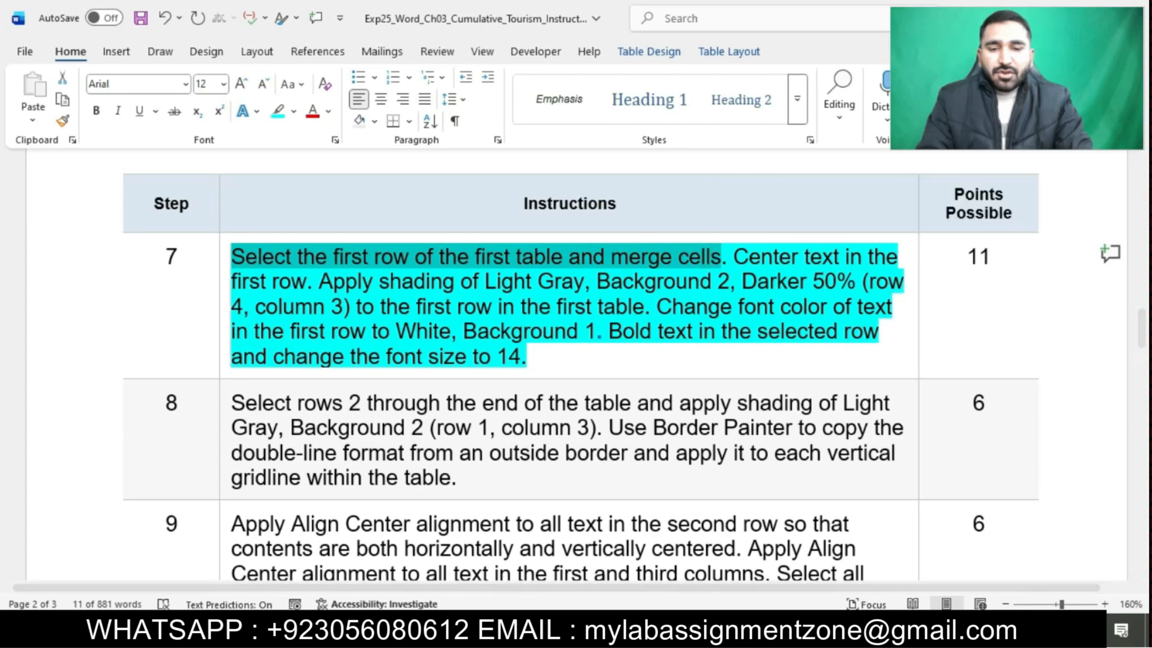
pyautogui.moveTo(525, 636)
pyautogui.click(582, 577)
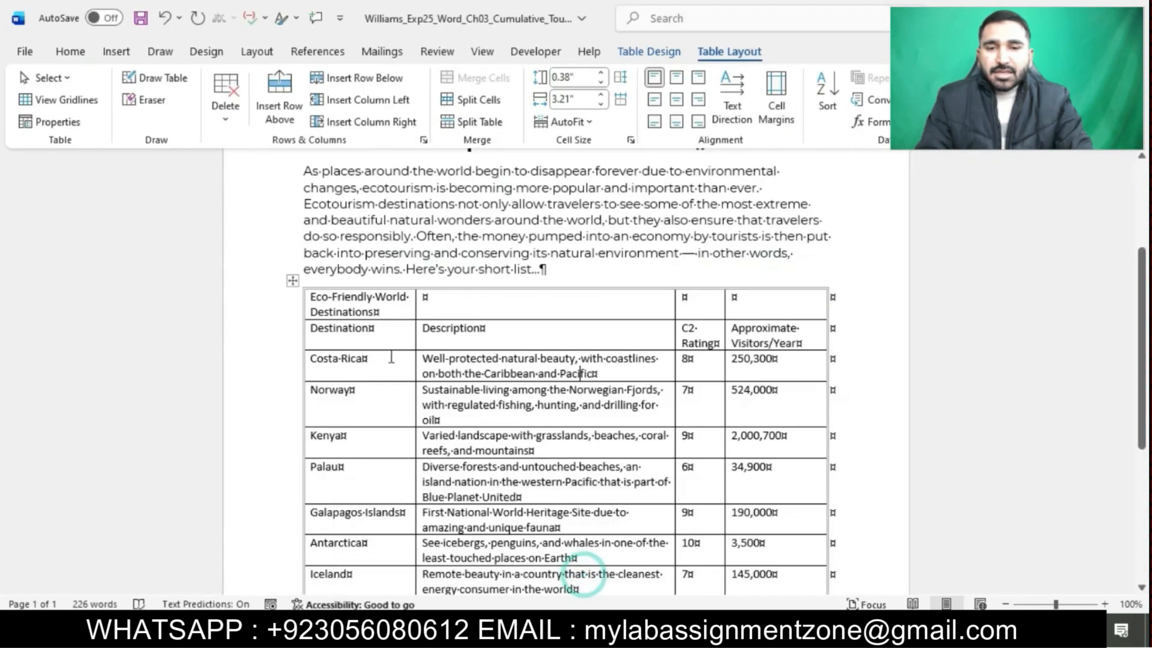
pyautogui.moveTo(334, 310); pyautogui.dragTo(744, 310)
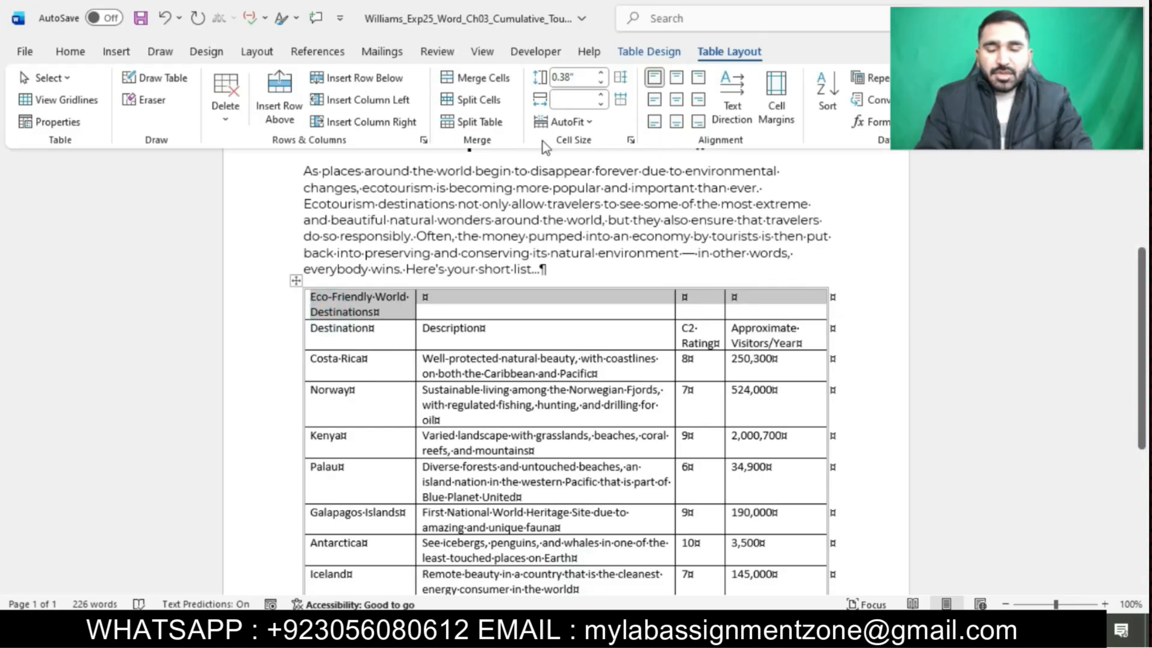
pyautogui.click(495, 84)
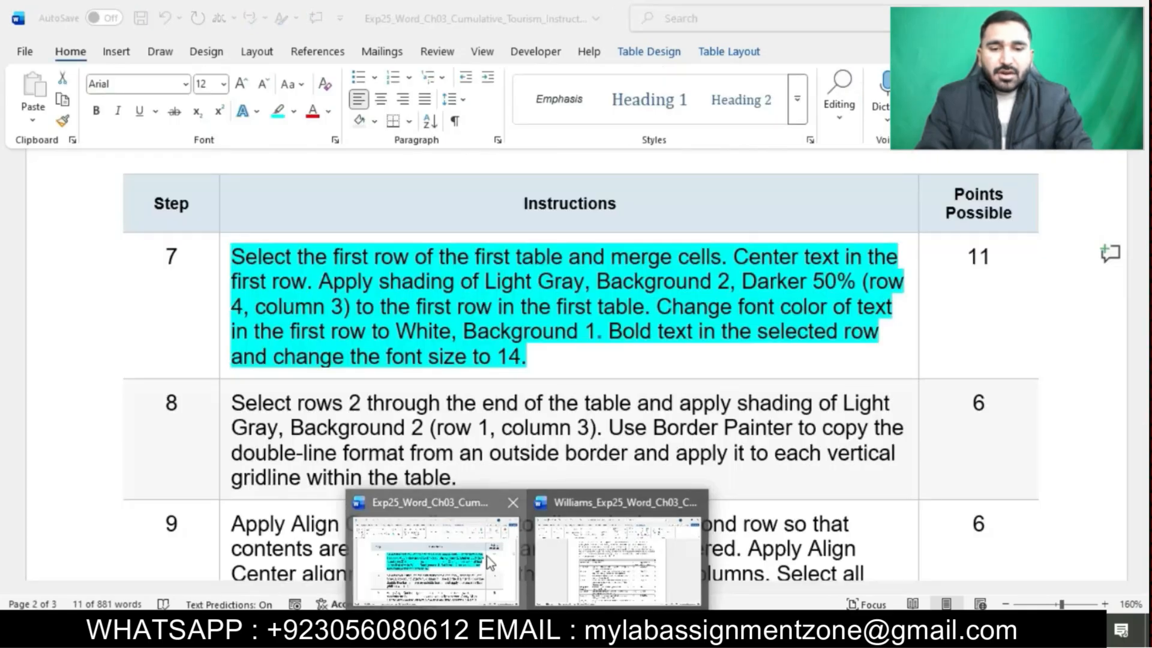
# Mark the centering sentence in step 7 and center the Eco-Friendly World Destinations text in the merged first row.
pyautogui.click(486, 549)
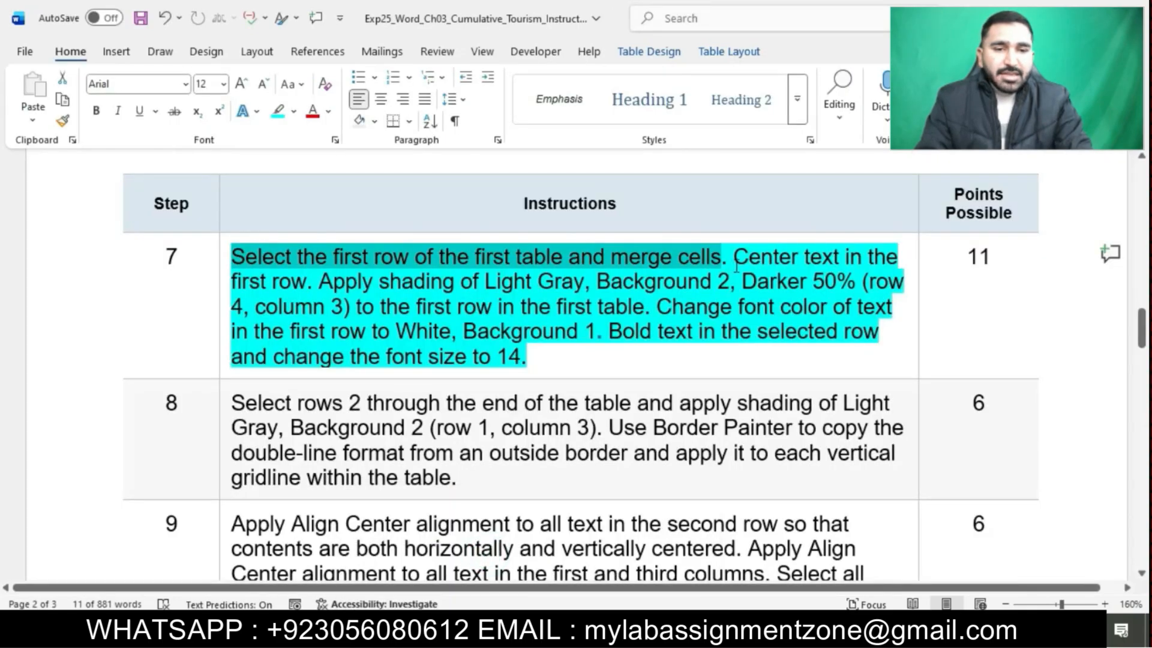
pyautogui.moveTo(735, 259); pyautogui.dragTo(321, 281)
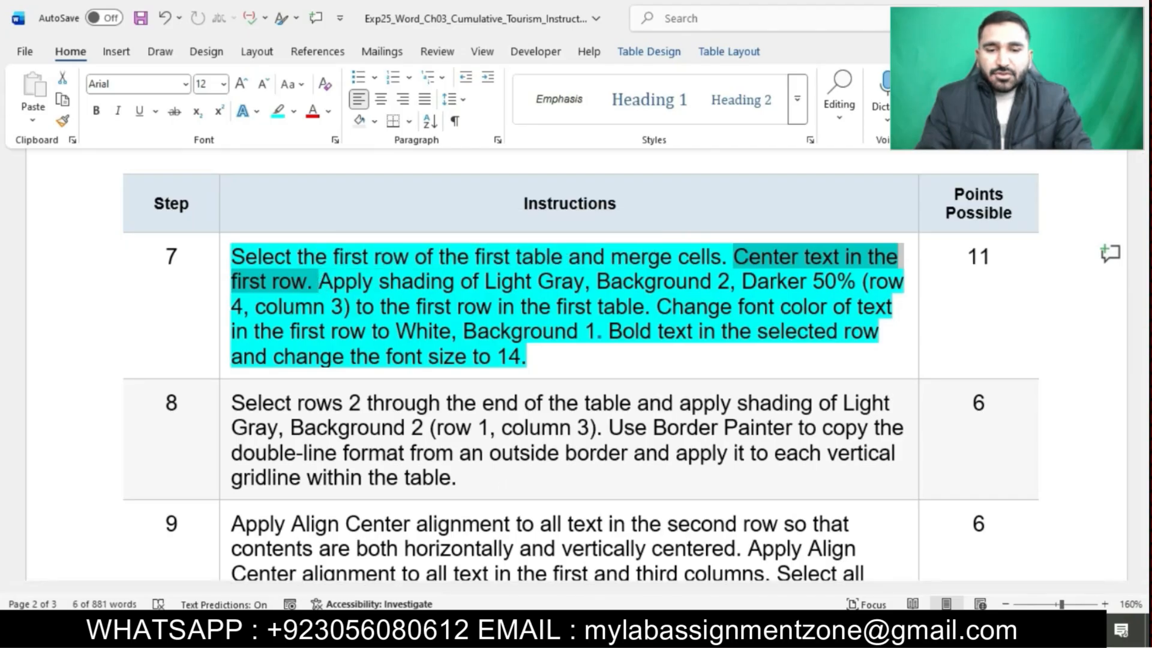
pyautogui.moveTo(527, 630)
pyautogui.click(625, 539)
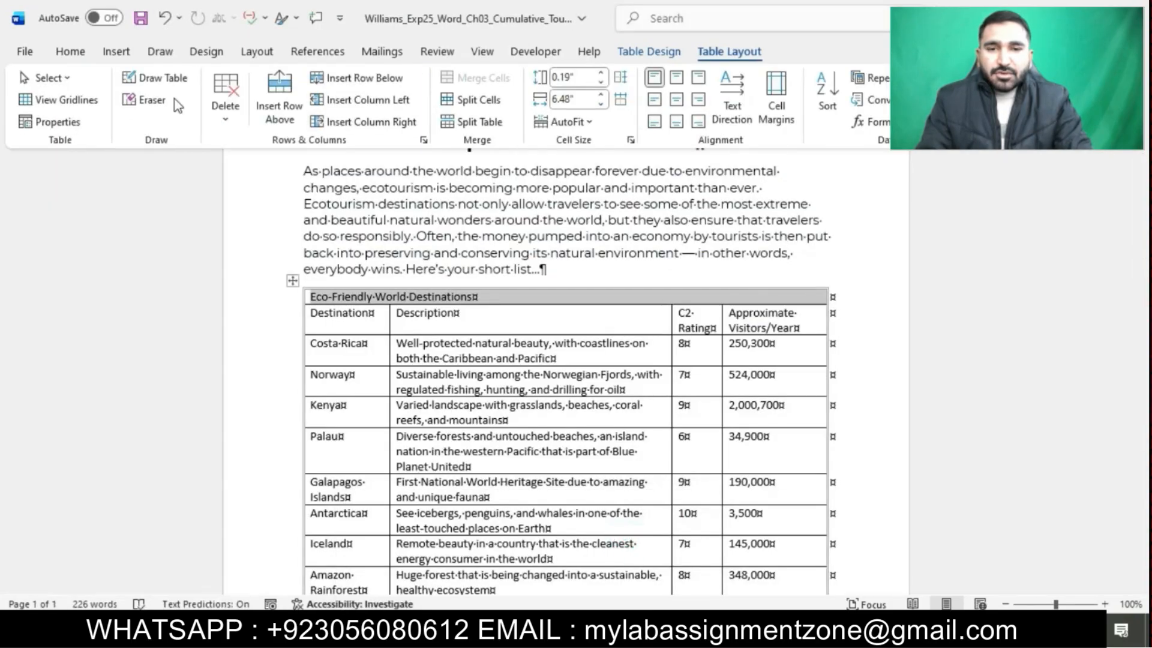
pyautogui.click(70, 52)
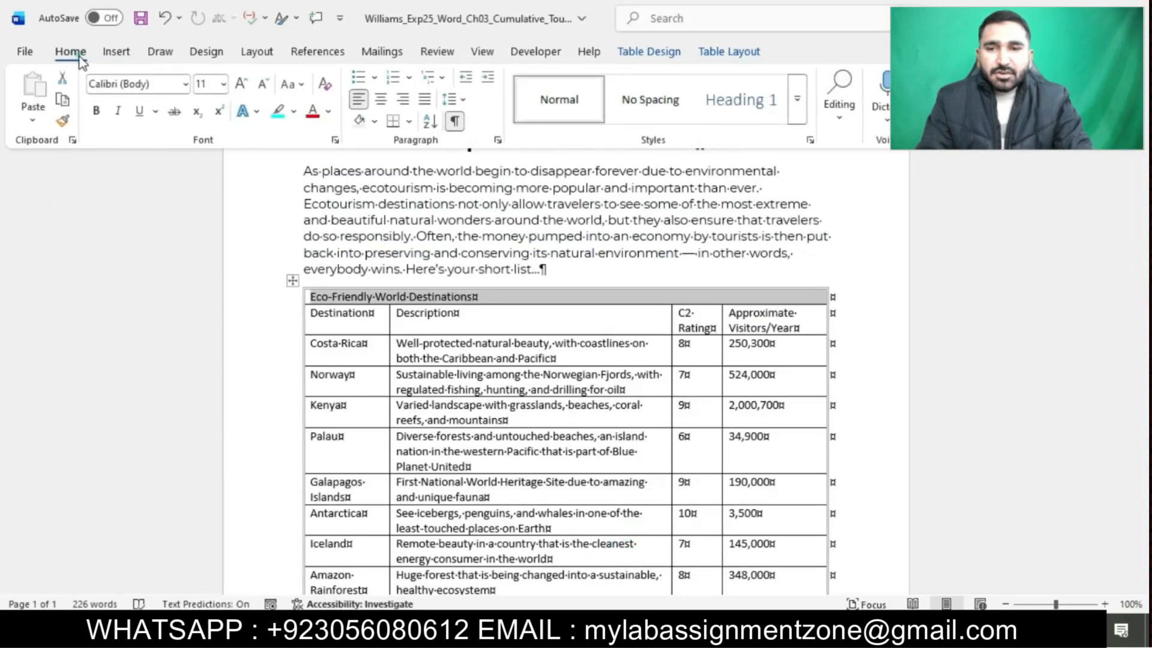
pyautogui.click(382, 99)
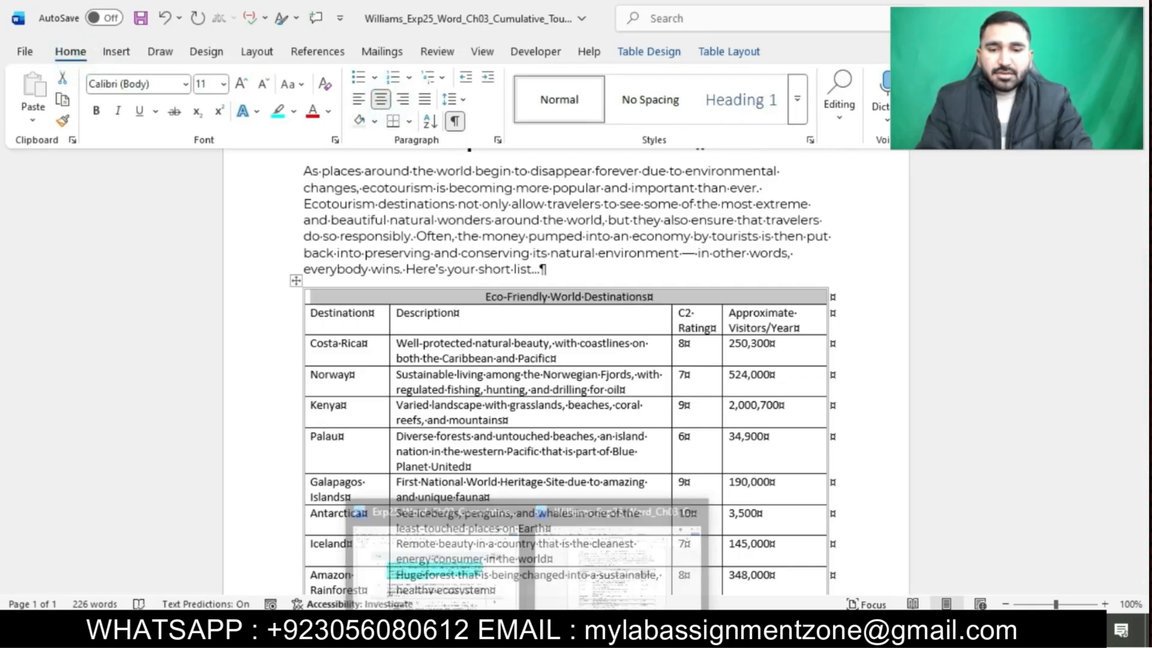
# Mark the shading sentence in step 7 and shade the merged first row with a darker Light Gray, Background 2 theme color.
pyautogui.click(498, 569)
pyautogui.moveTo(327, 282)
pyautogui.mouseDown()
pyautogui.moveTo(861, 273)
pyautogui.moveTo(645, 307)
pyautogui.mouseUp()
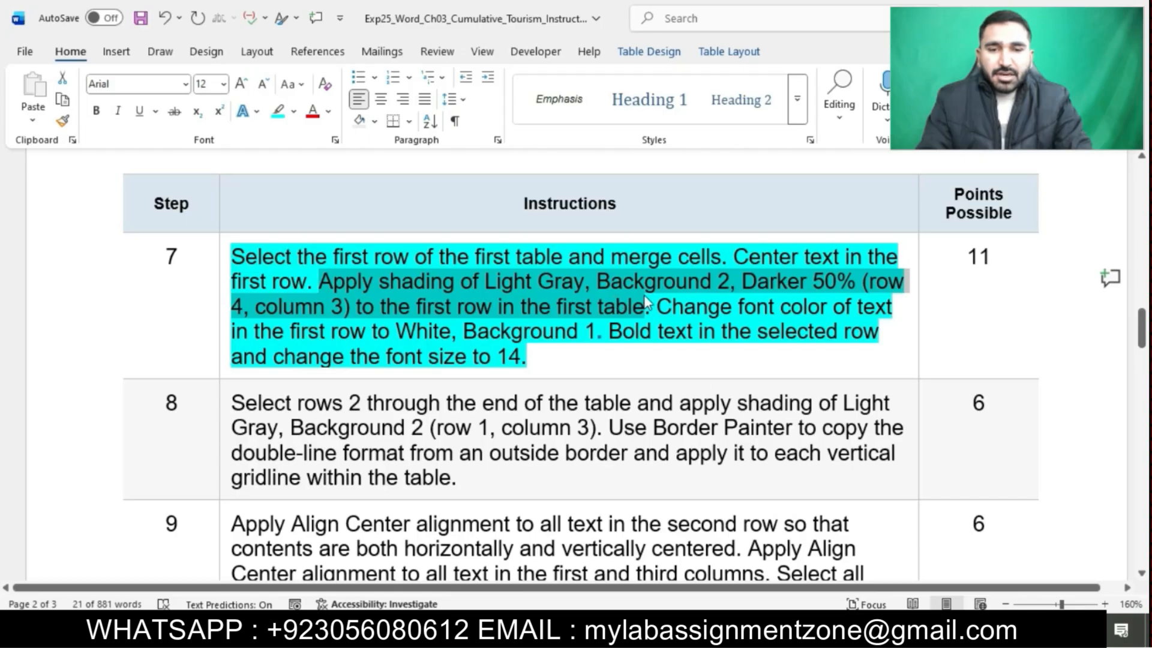
pyautogui.moveTo(526, 634)
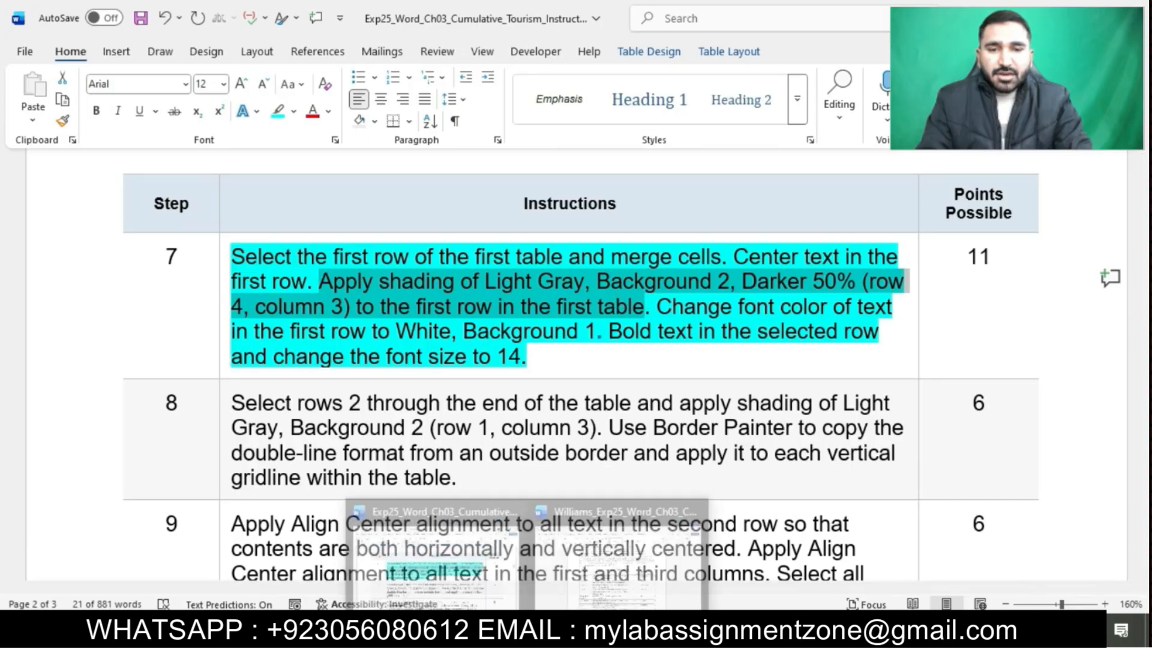
pyautogui.click(618, 557)
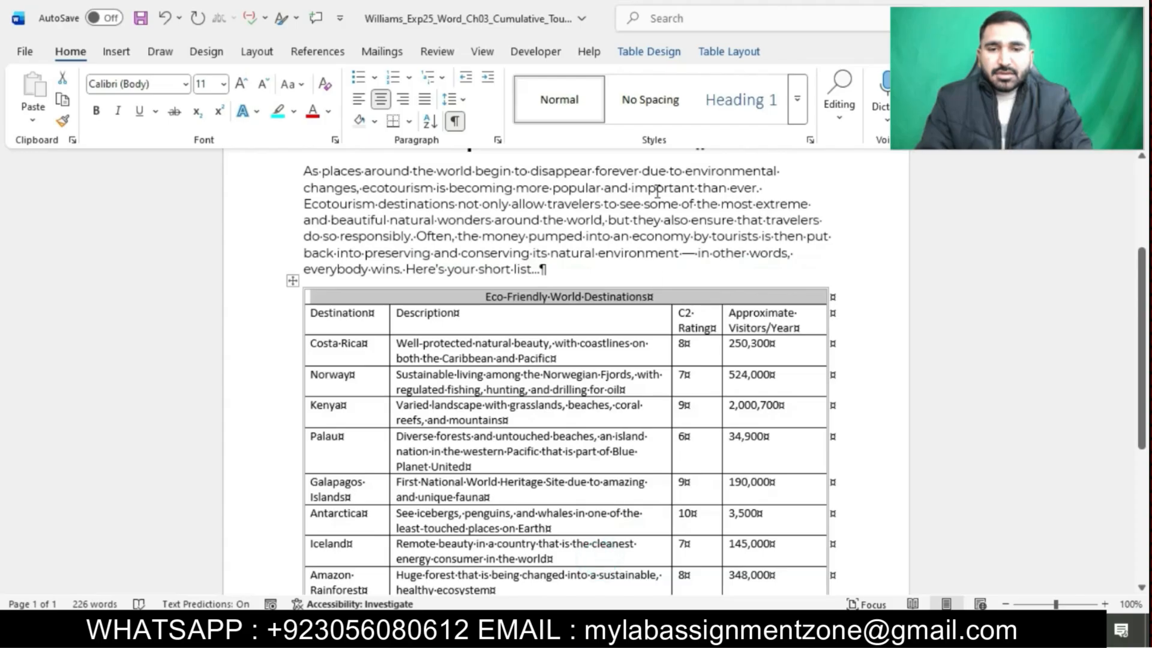
pyautogui.click(661, 54)
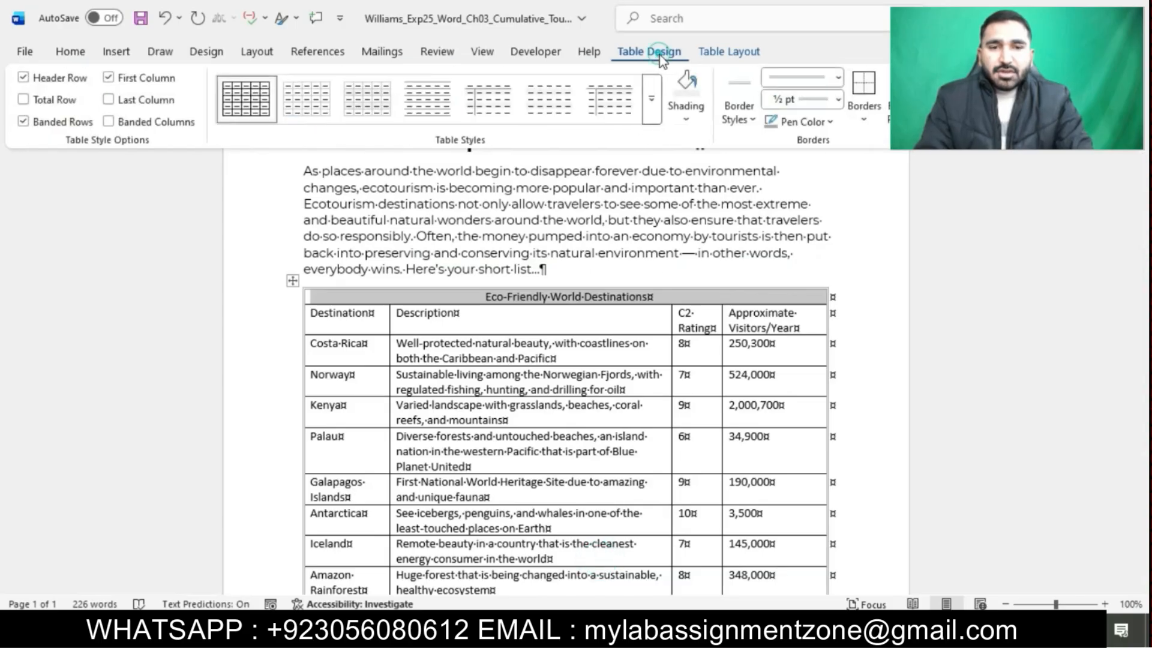
pyautogui.click(686, 124)
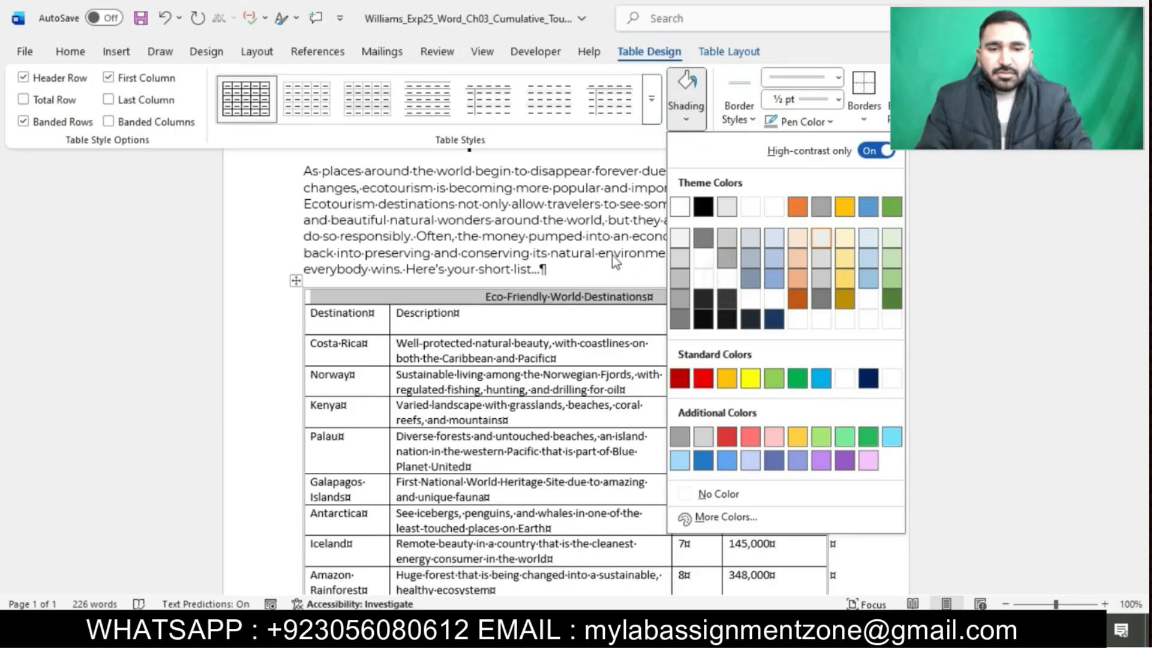
pyautogui.click(721, 267)
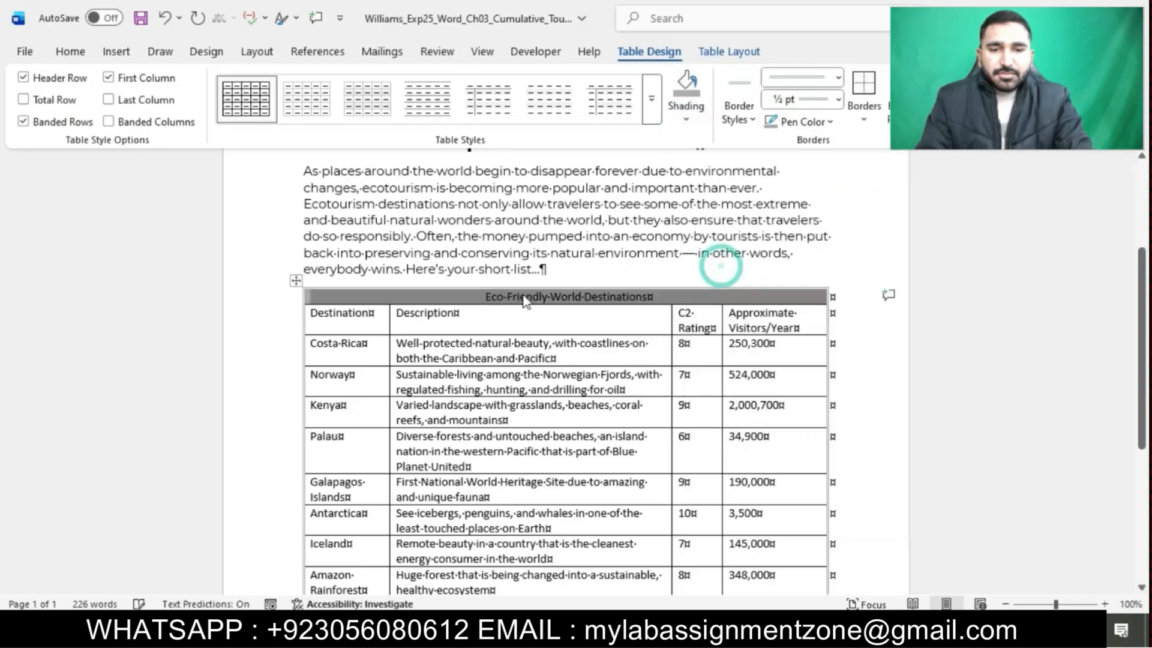
# Mark the last sentence of step 7 in the instructions and bold the Eco-Friendly World Destinations title row in the flyer.
pyautogui.click(487, 567)
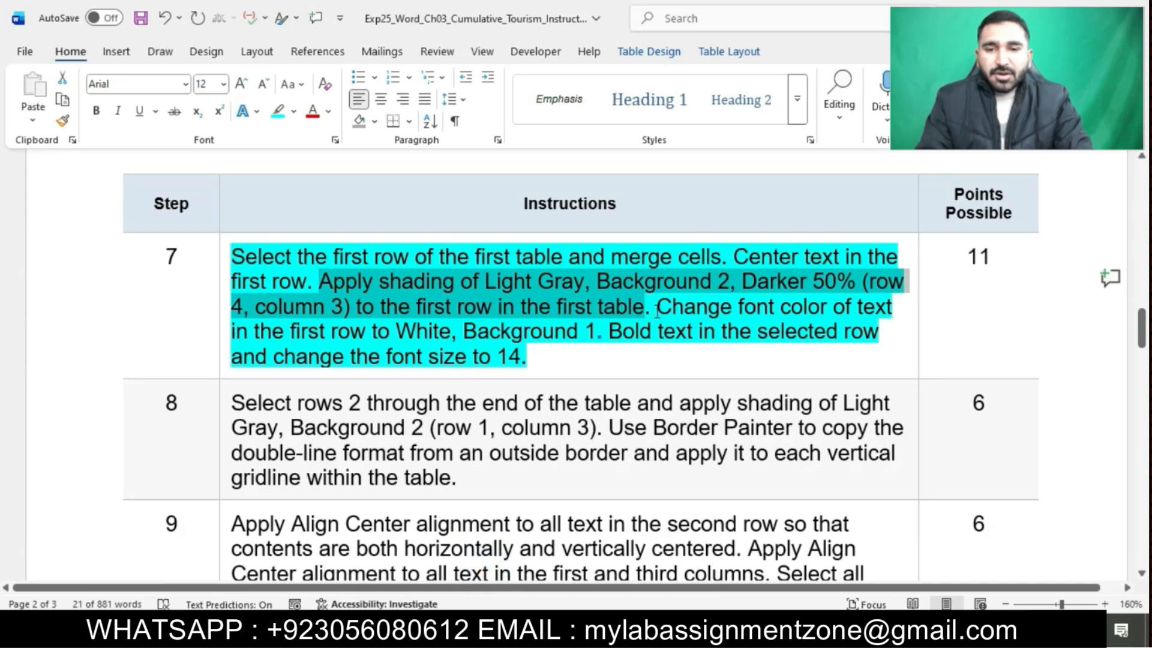
pyautogui.moveTo(669, 309); pyautogui.dragTo(698, 386)
pyautogui.click(697, 376)
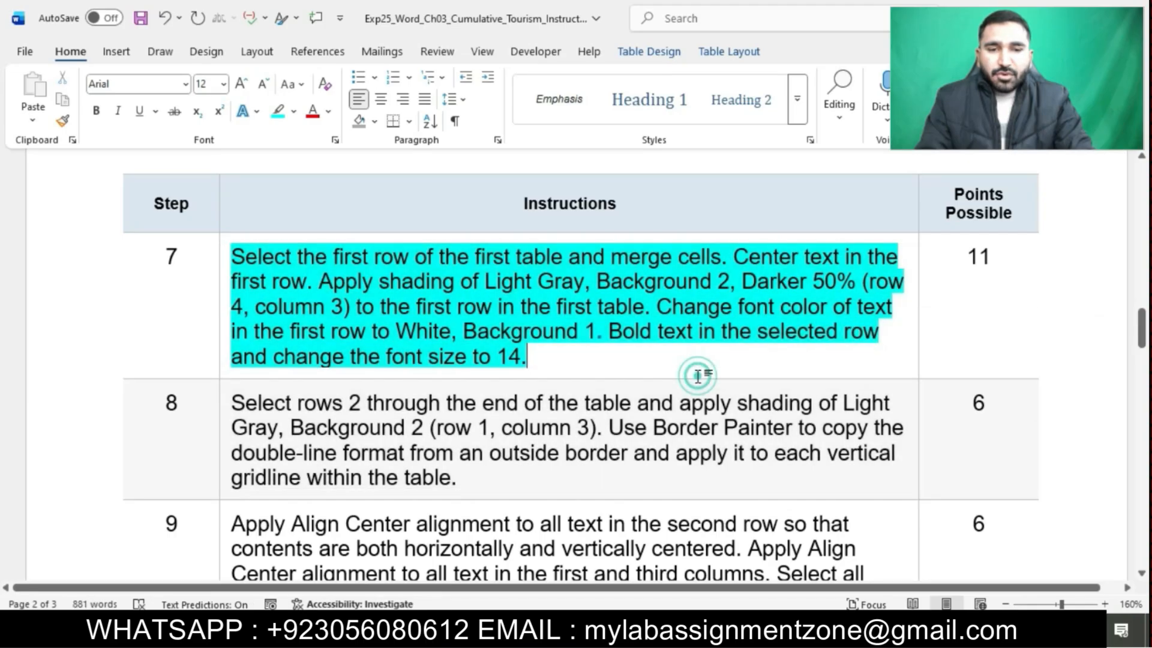
pyautogui.moveTo(614, 331); pyautogui.dragTo(812, 343)
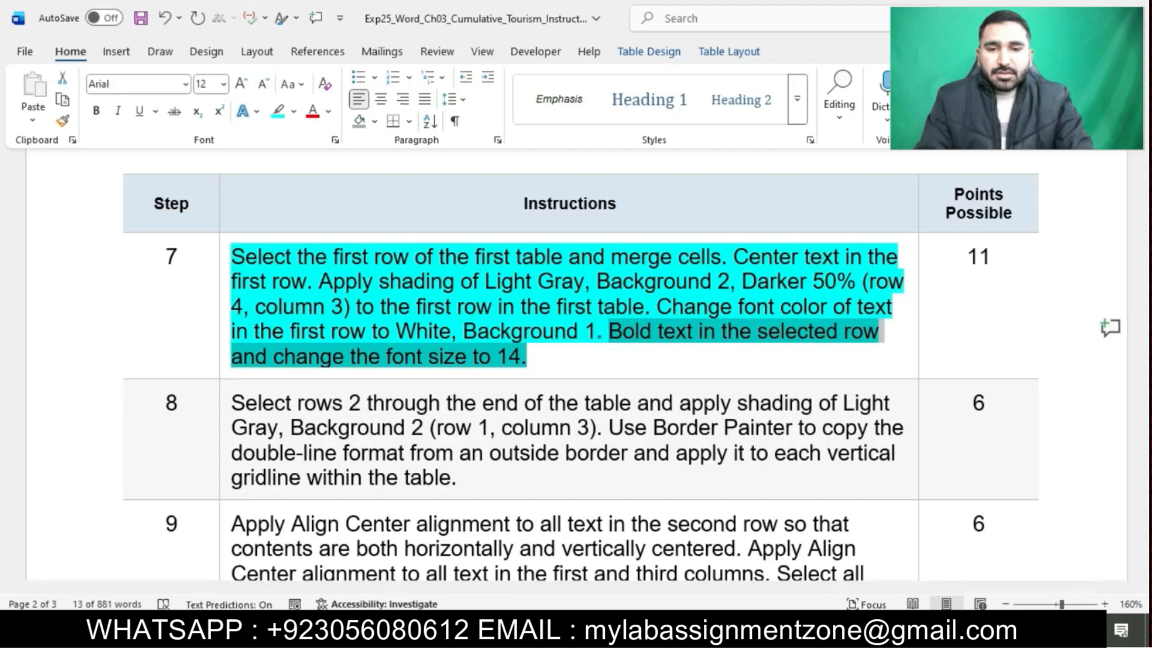
pyautogui.moveTo(527, 633)
pyautogui.click(581, 585)
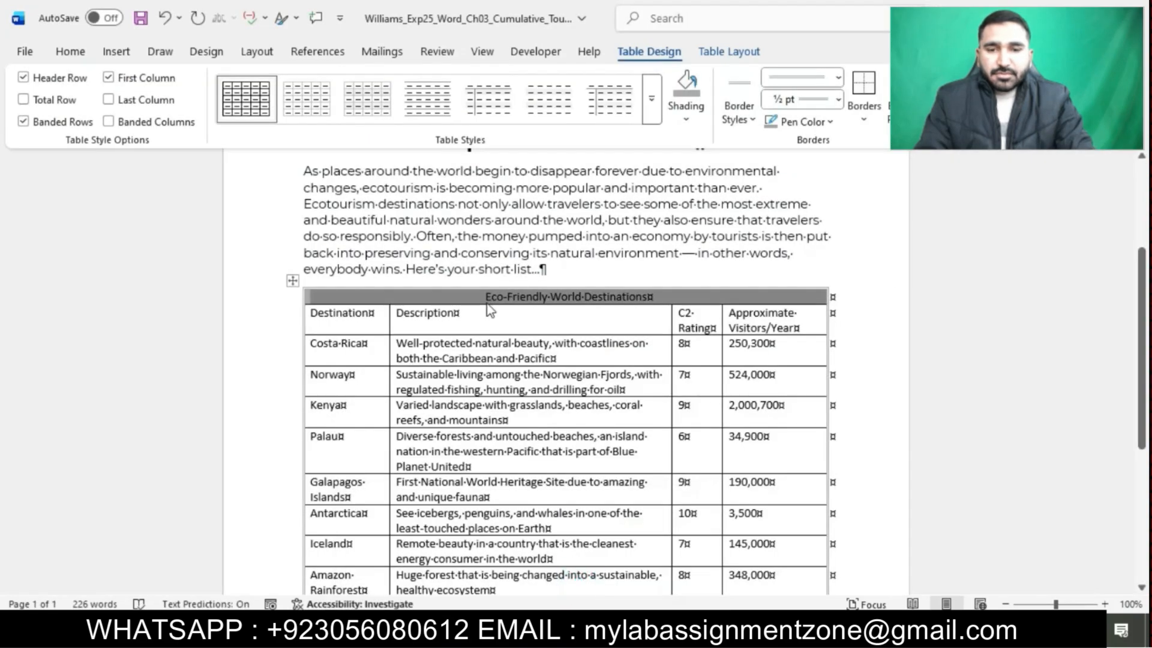
pyautogui.click(67, 52)
pyautogui.click(96, 112)
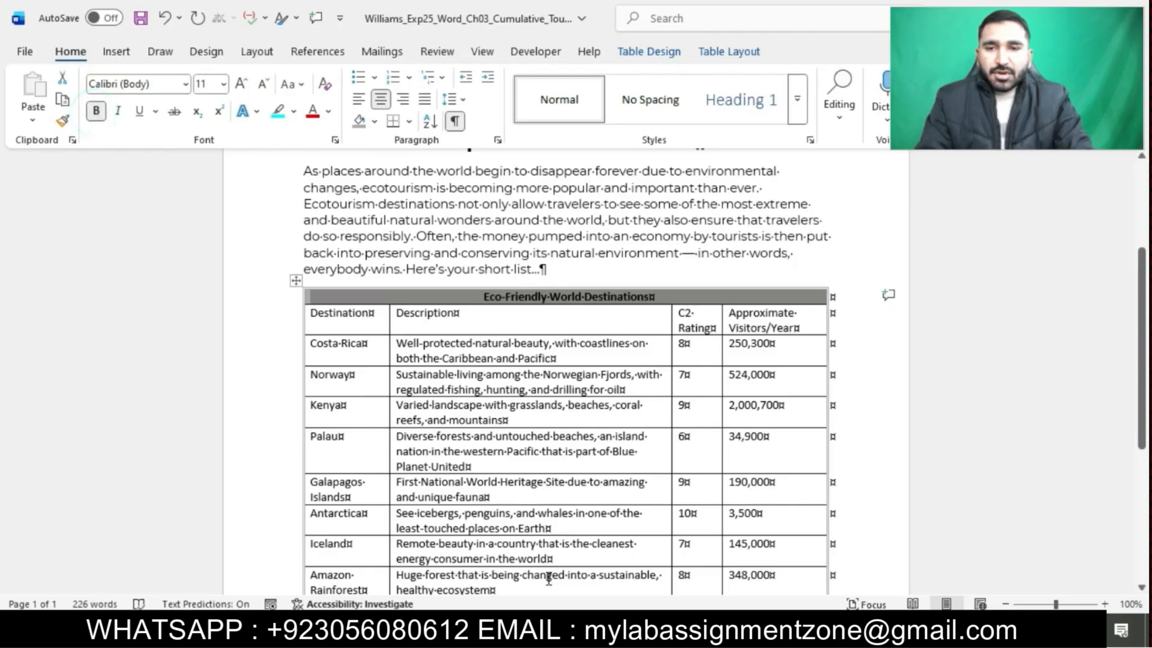
# Recheck step 7 in the instructions and set the font size of the flyer table's title row to 14.
pyautogui.click(459, 549)
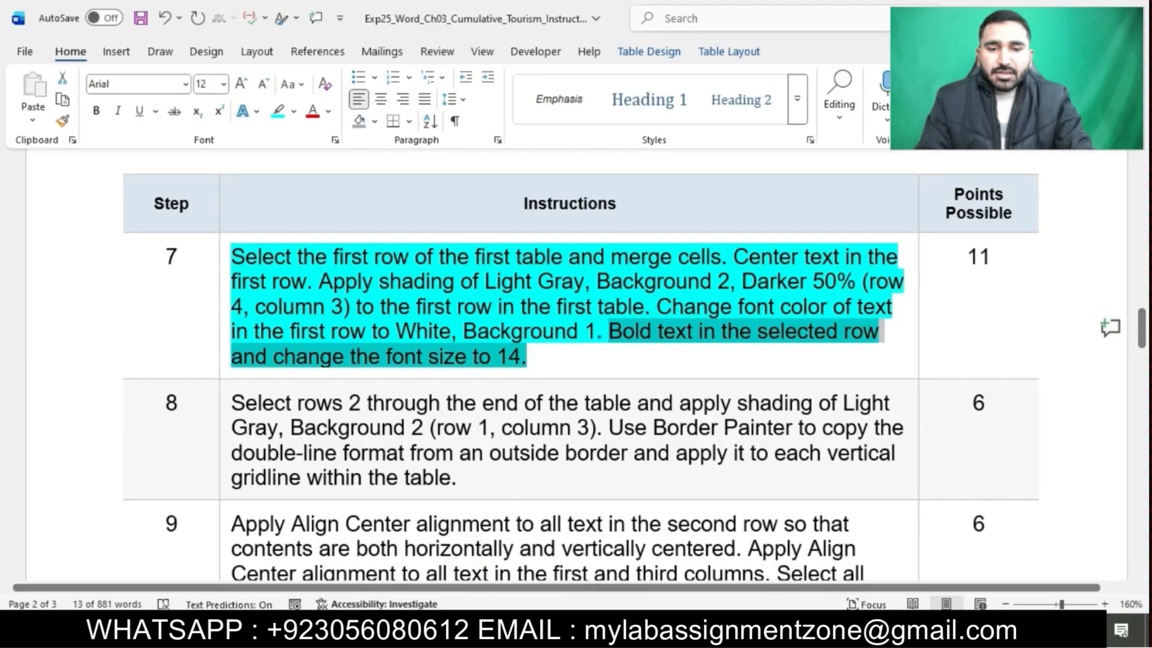
pyautogui.click(608, 559)
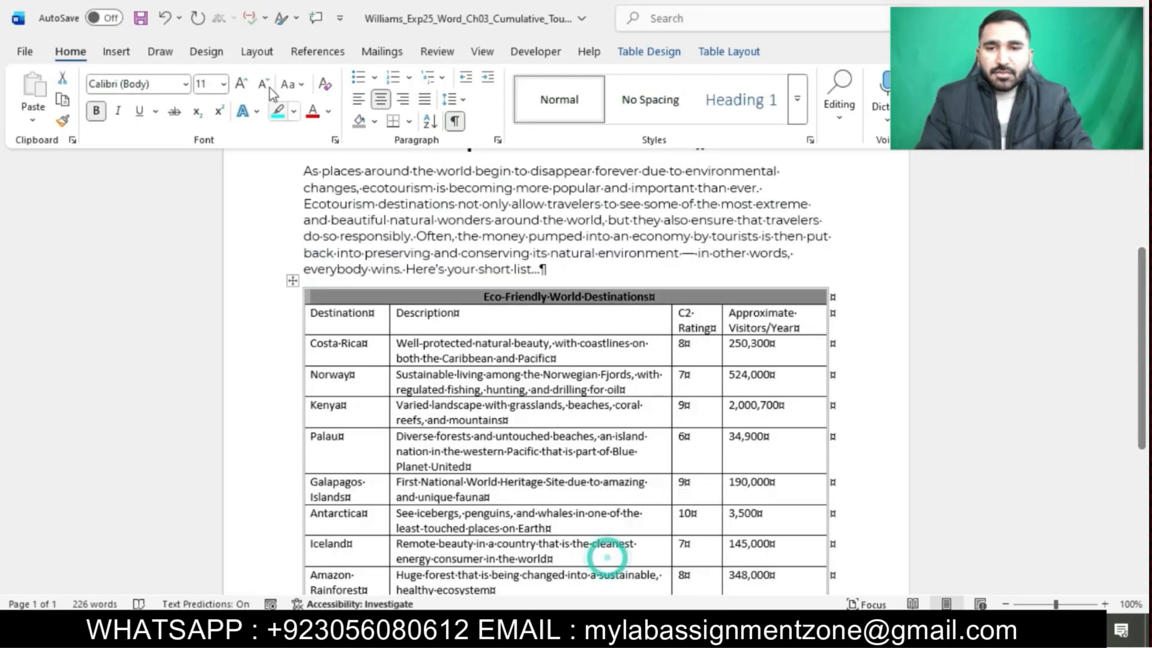
pyautogui.click(222, 84)
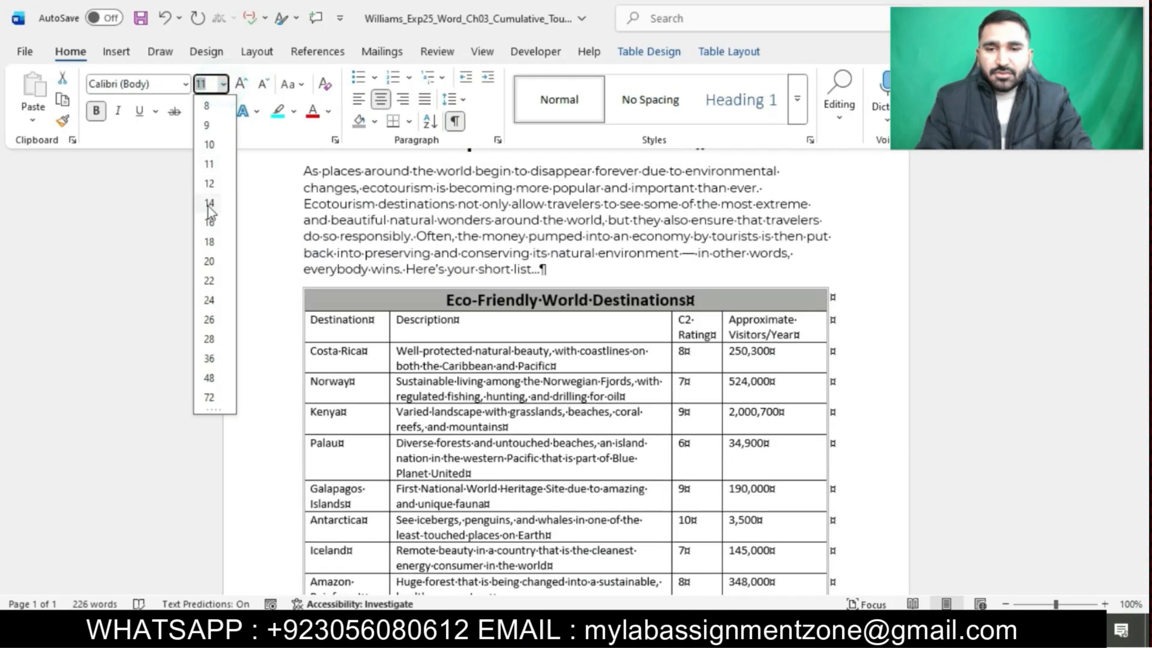
pyautogui.click(209, 202)
pyautogui.click(522, 415)
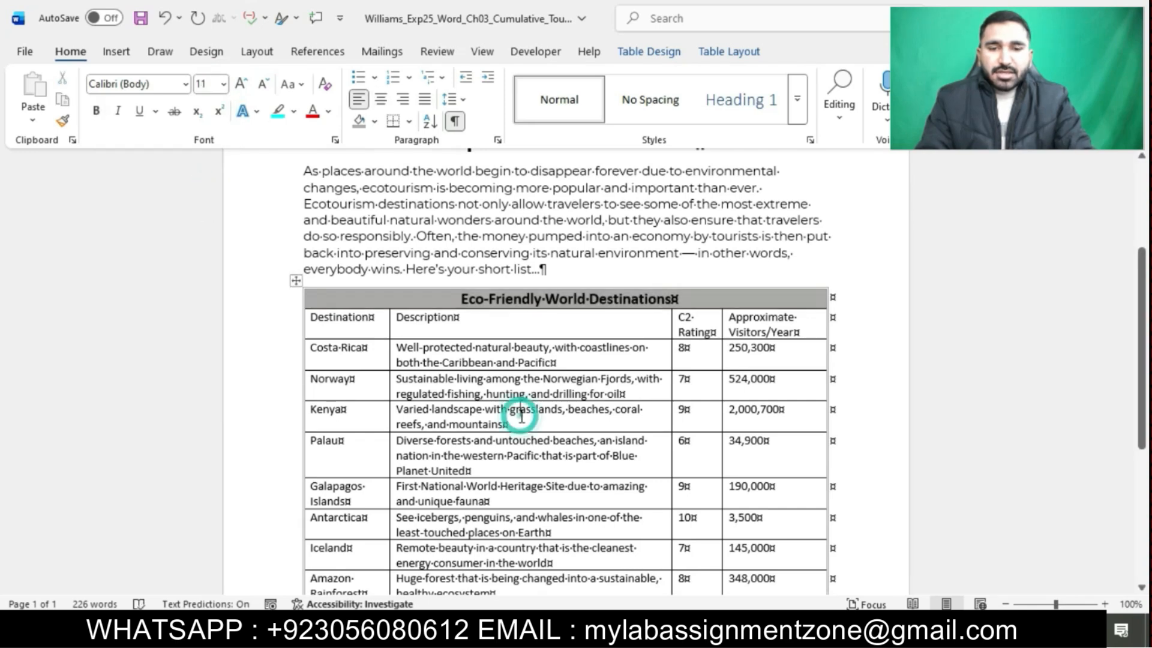
pyautogui.scroll(-2, 521, 416)
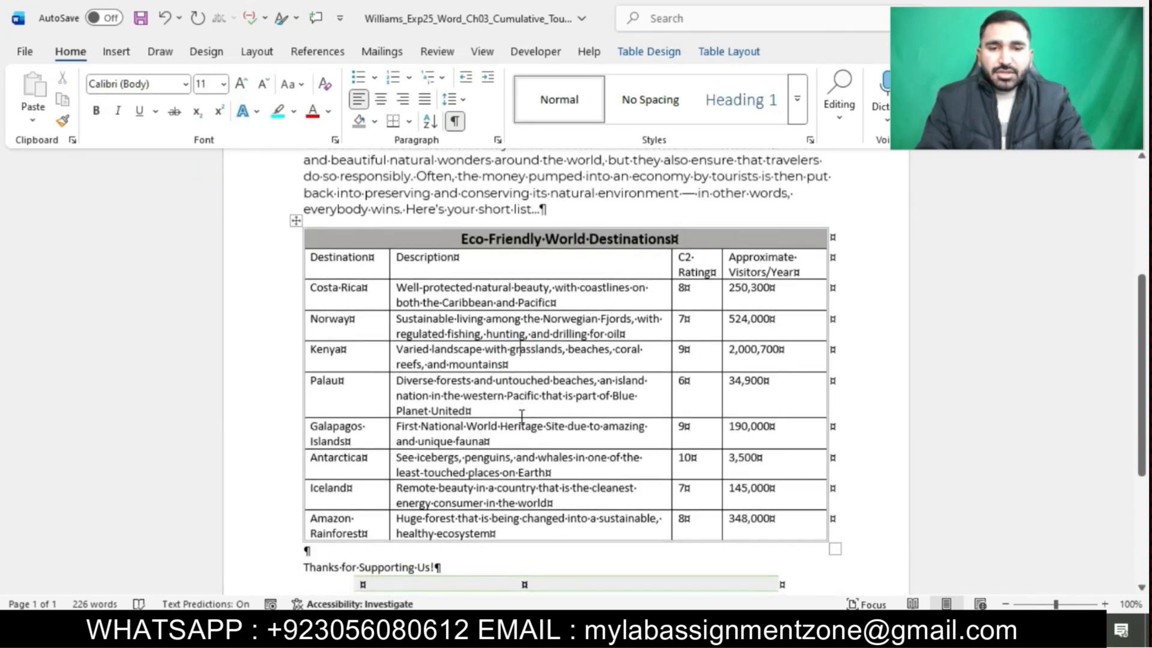
# Return to the instructions document and highlight the rows for steps 8 through 19 in turquoise.
pyautogui.moveTo(528, 631)
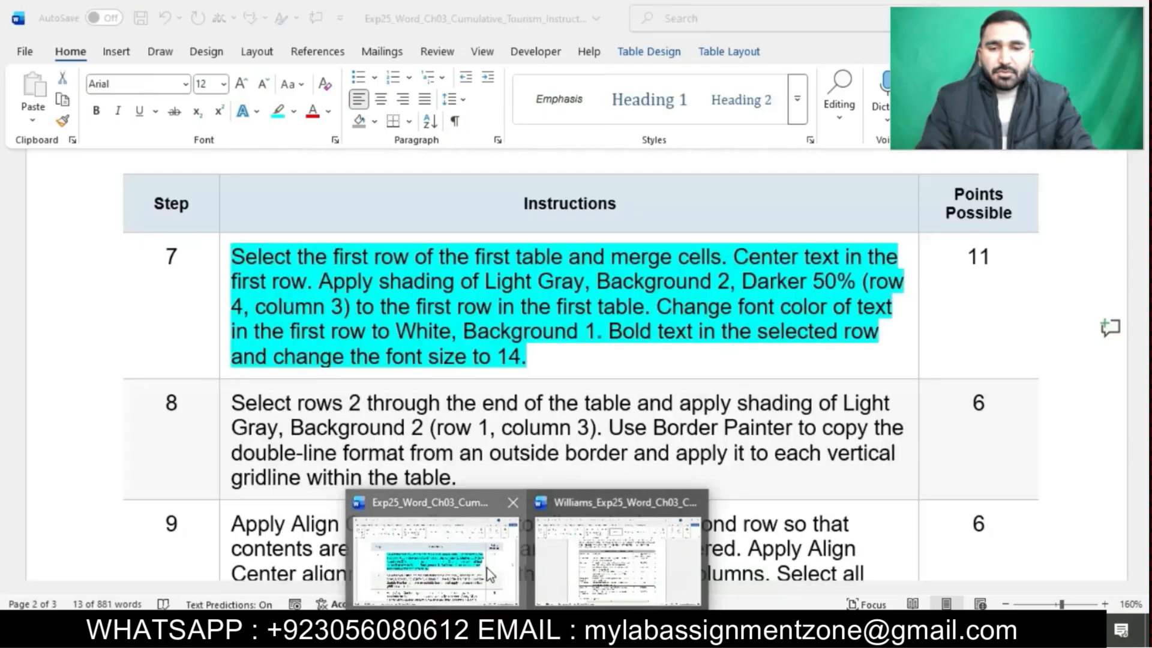
pyautogui.click(435, 558)
pyautogui.scroll(-3, 544, 268)
pyautogui.scroll(1, 544, 268)
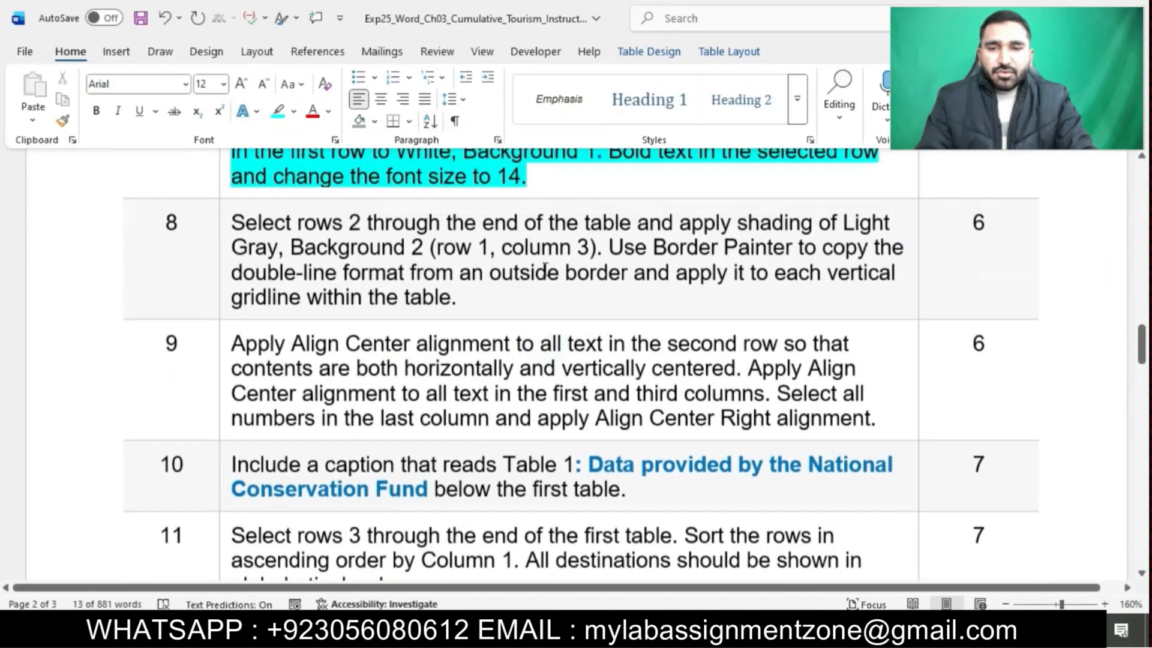
pyautogui.moveTo(226, 227); pyautogui.dragTo(447, 607)
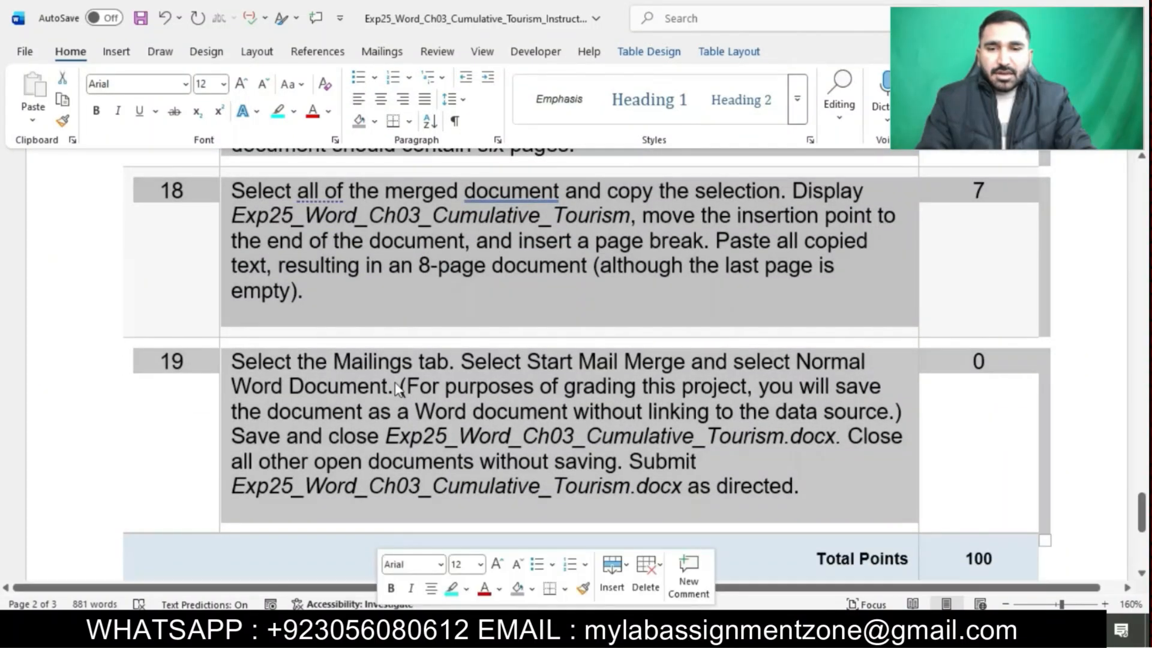
pyautogui.click(452, 593)
pyautogui.click(493, 502)
# Review the highlighted instructions from the final steps back up to the project title and description.
pyautogui.scroll(1, 494, 500)
pyautogui.scroll(6, 493, 500)
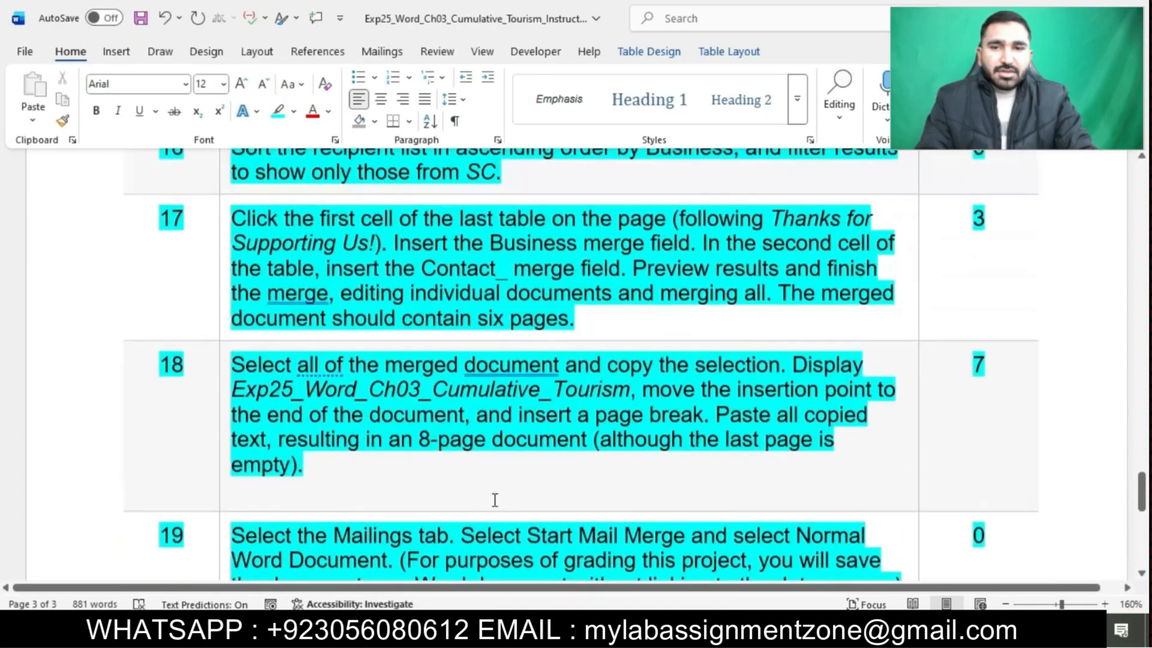
pyautogui.scroll(10, 493, 500)
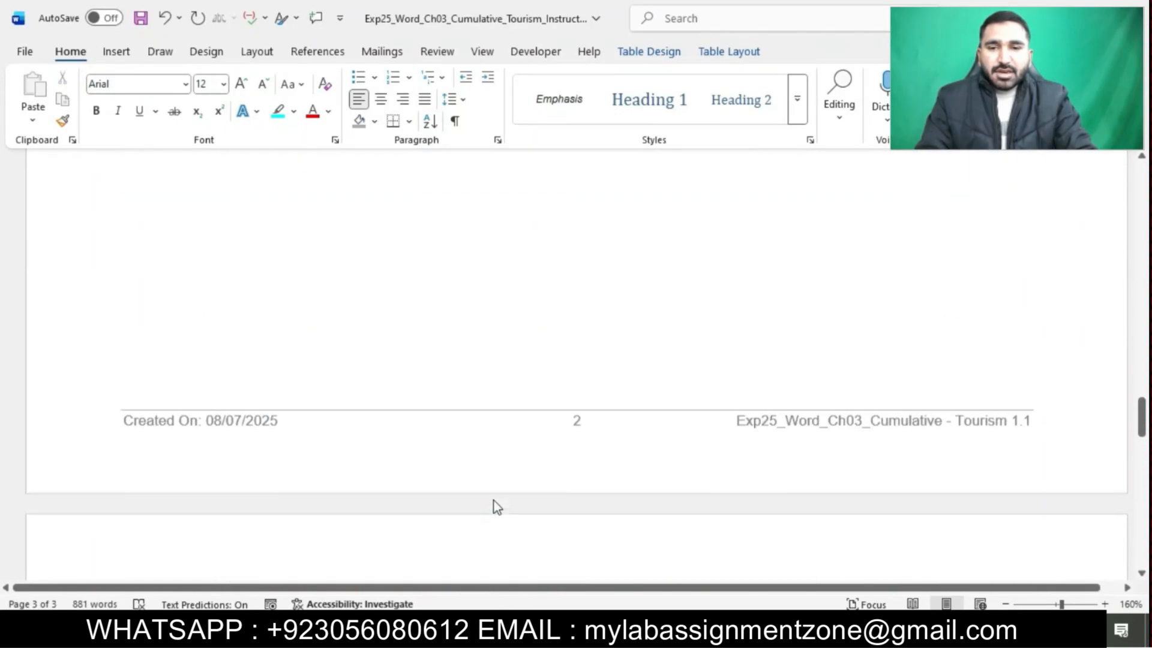
pyautogui.scroll(12, 493, 500)
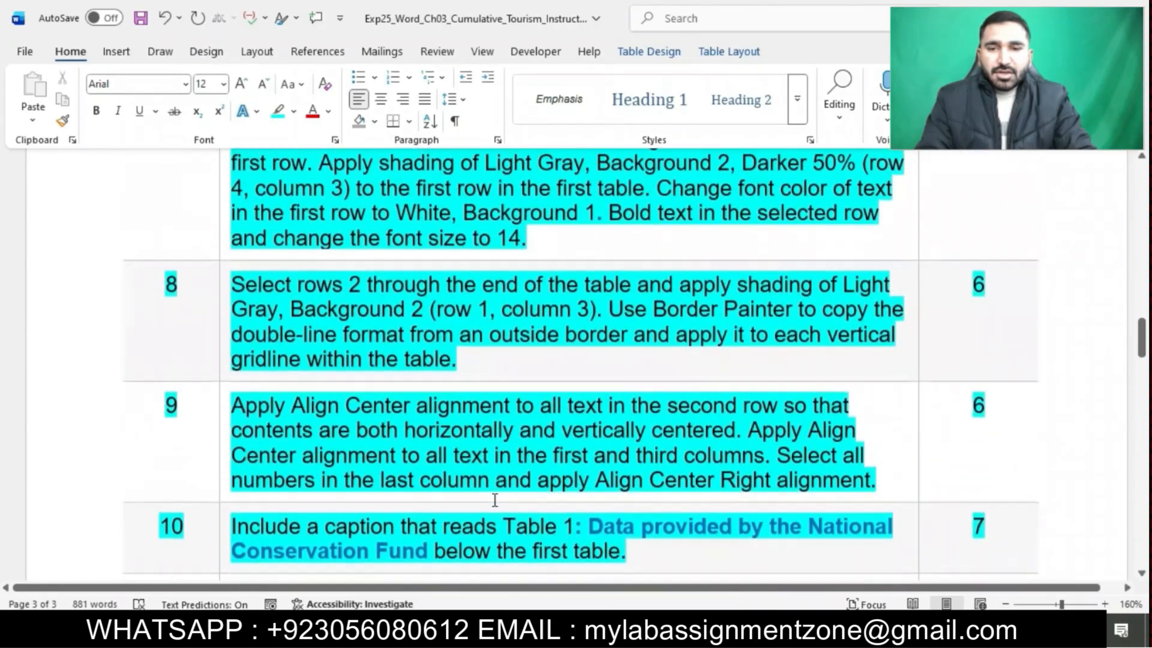
pyautogui.scroll(12, 493, 500)
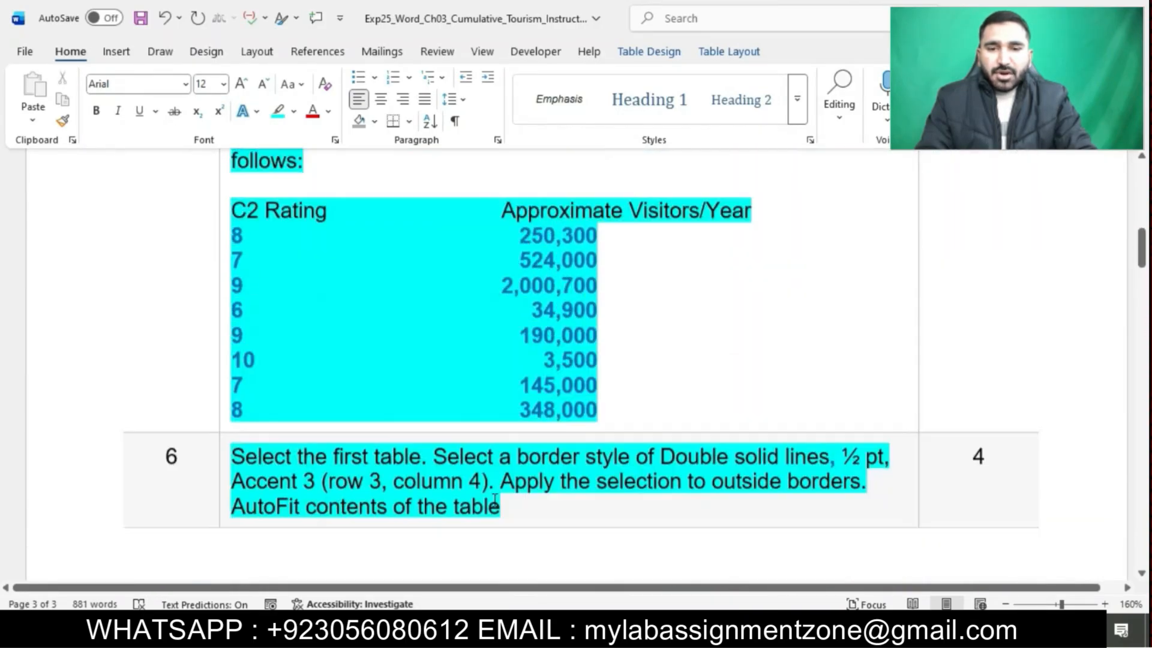
pyautogui.scroll(4, 493, 501)
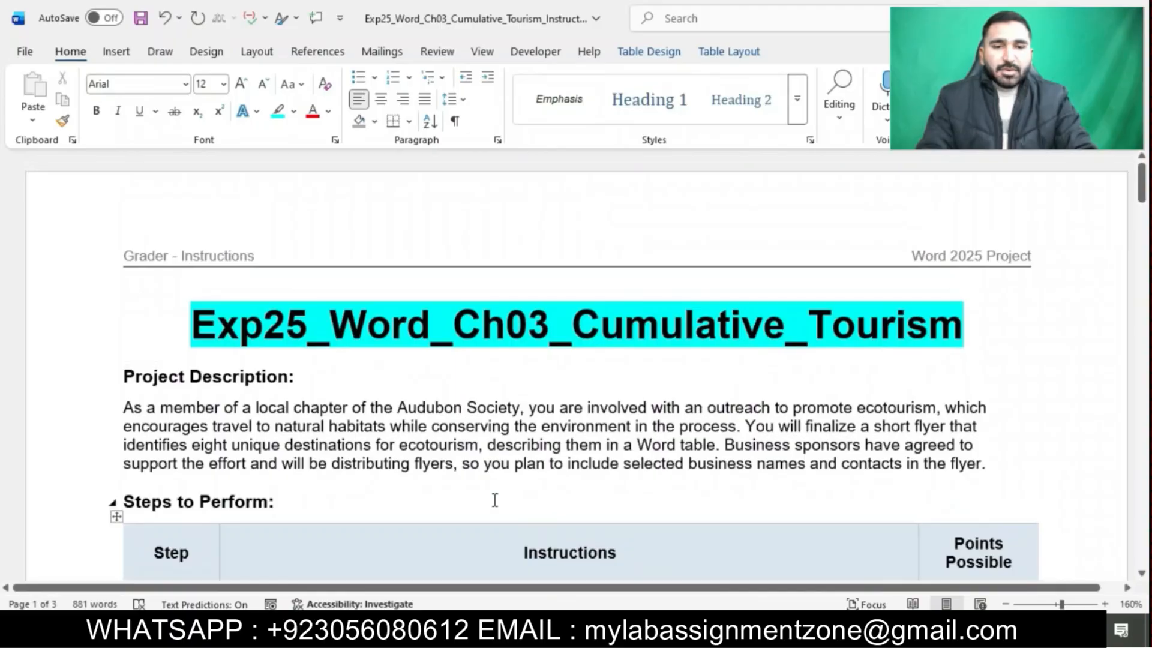